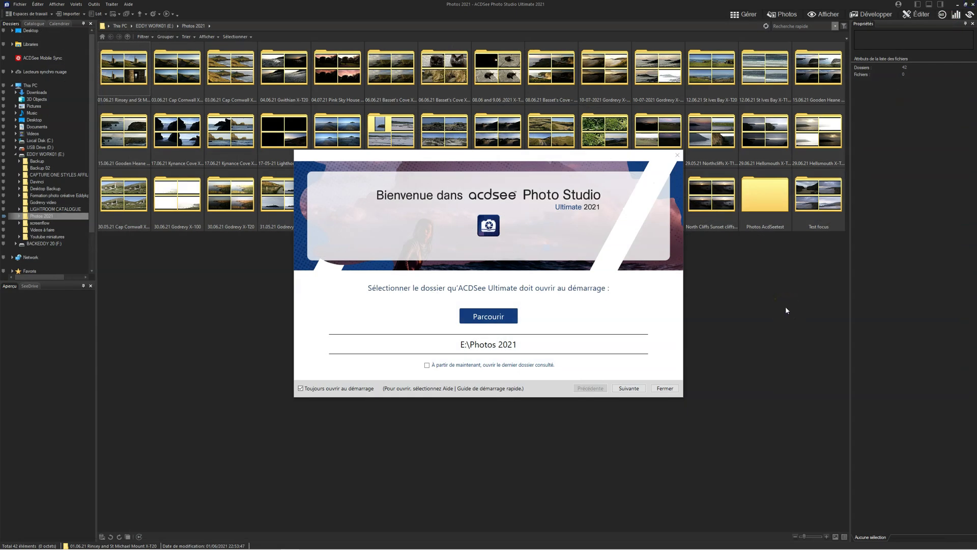
# - Go through the quick start guide from the startup folder and database options to the Mode Gérer pages
pyautogui.click(830, 194)
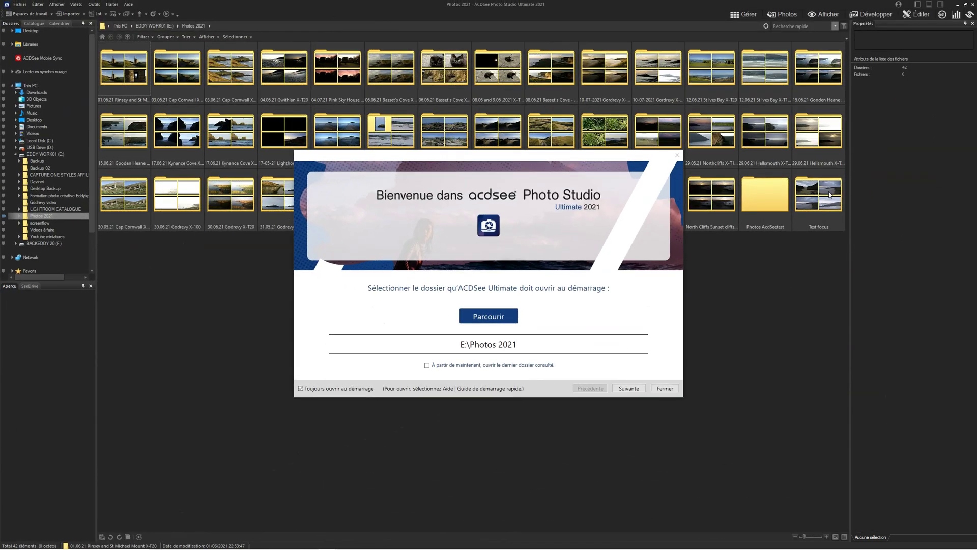
pyautogui.click(826, 193)
pyautogui.click(629, 389)
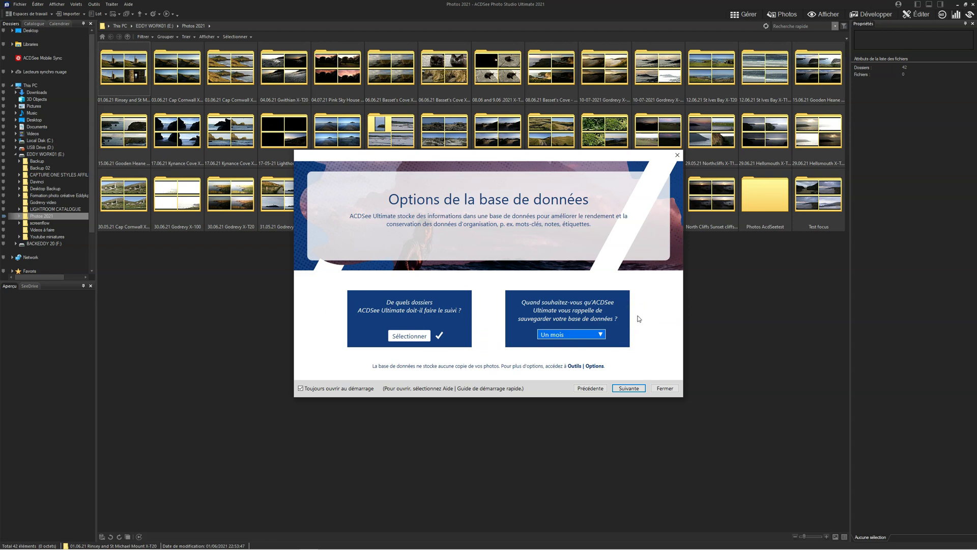
pyautogui.click(630, 388)
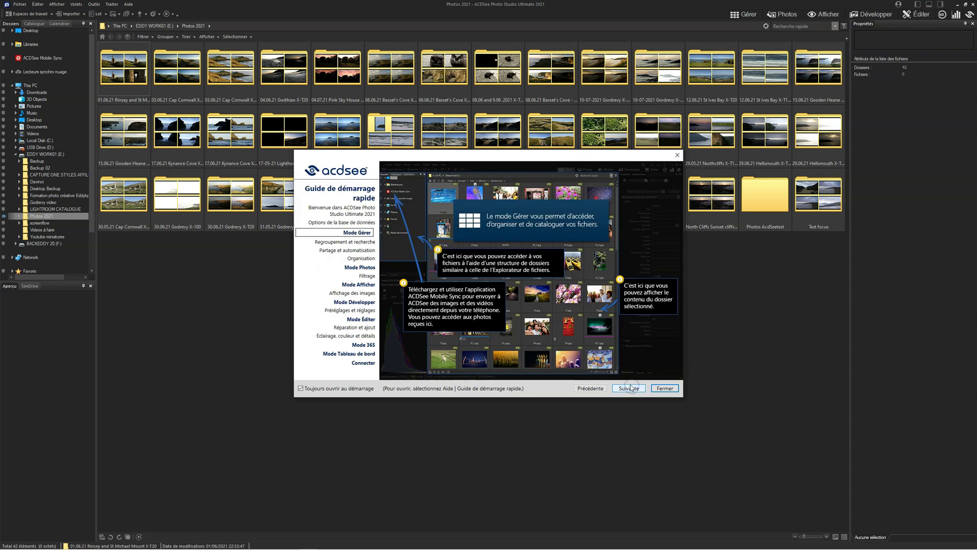
pyautogui.click(630, 388)
pyautogui.click(629, 388)
pyautogui.click(629, 389)
pyautogui.click(629, 389)
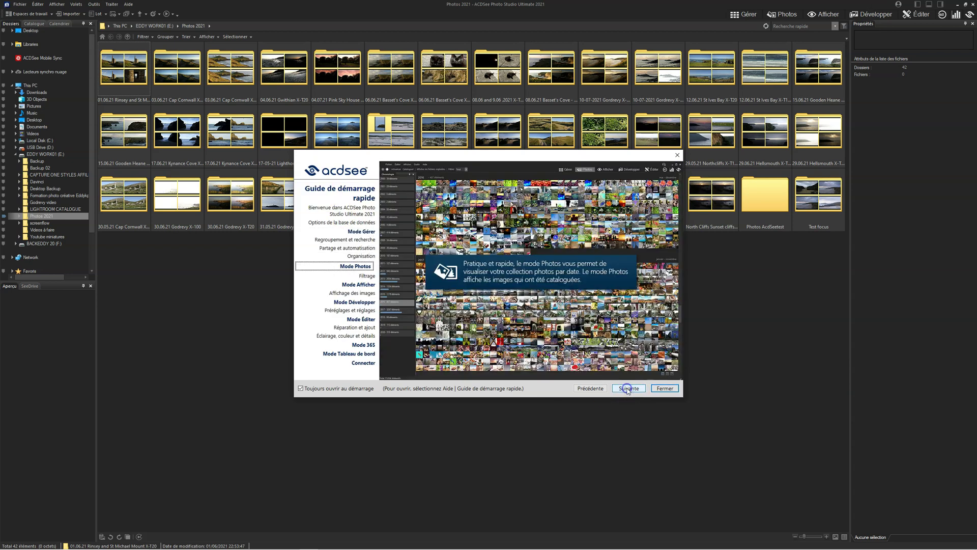
# - Review the guide's remaining pages from Mode Photos to Connecter and finish the quick start guide
pyautogui.click(629, 388)
pyautogui.click(629, 388)
pyautogui.click(629, 388)
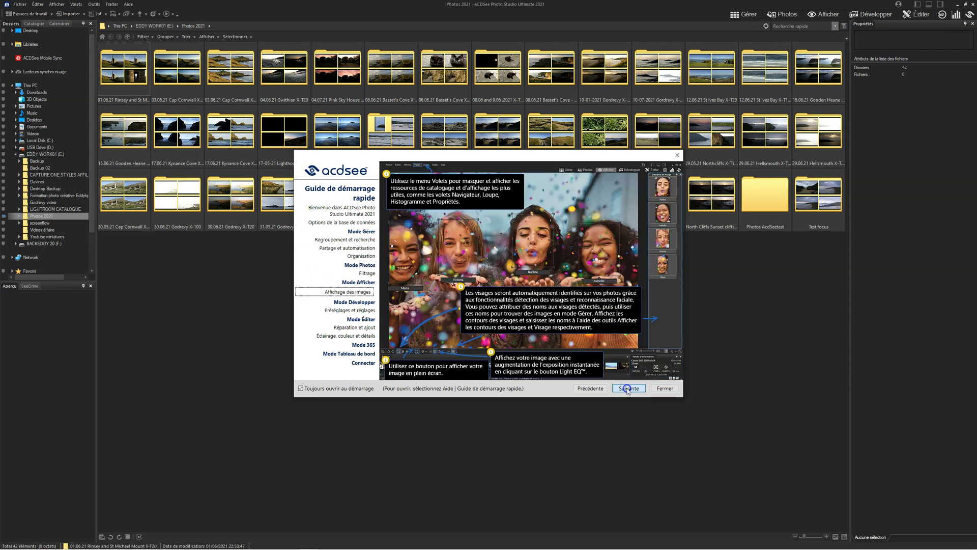
pyautogui.click(630, 388)
pyautogui.click(629, 388)
pyautogui.click(629, 389)
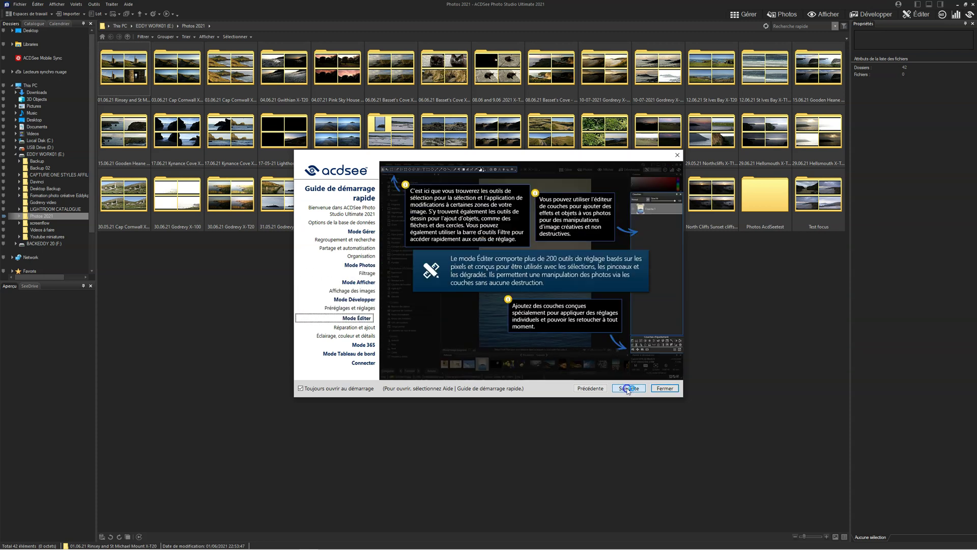
pyautogui.click(628, 388)
pyautogui.click(628, 388)
pyautogui.click(628, 388)
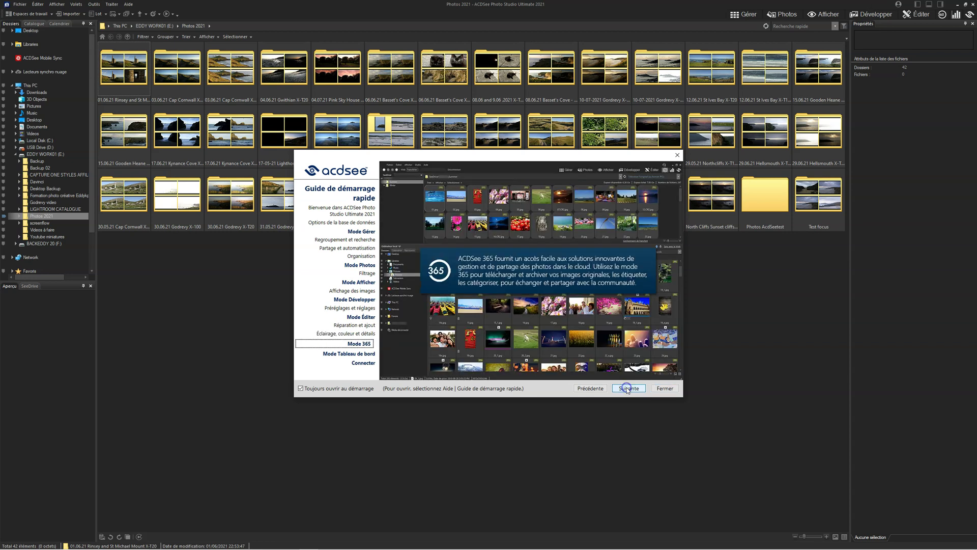
pyautogui.click(628, 389)
pyautogui.click(628, 388)
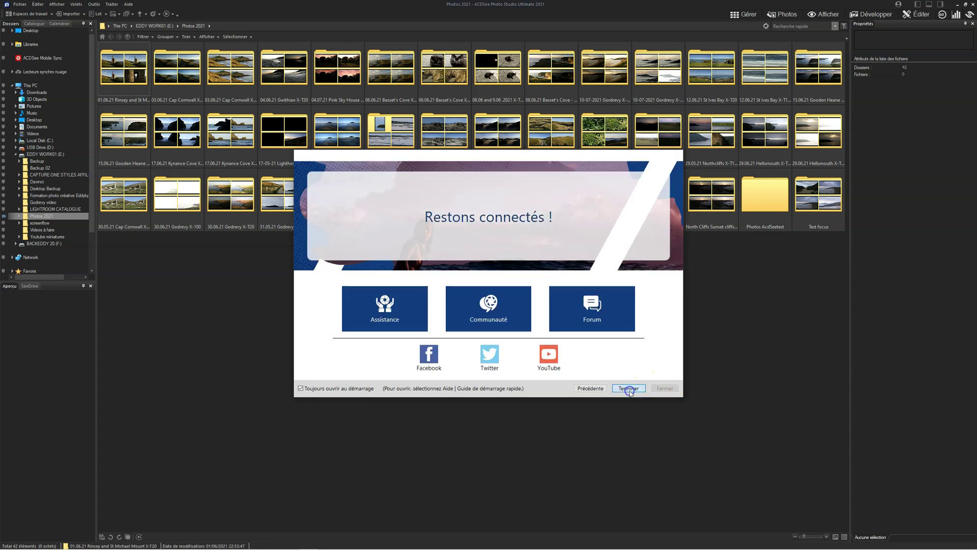
pyautogui.click(628, 388)
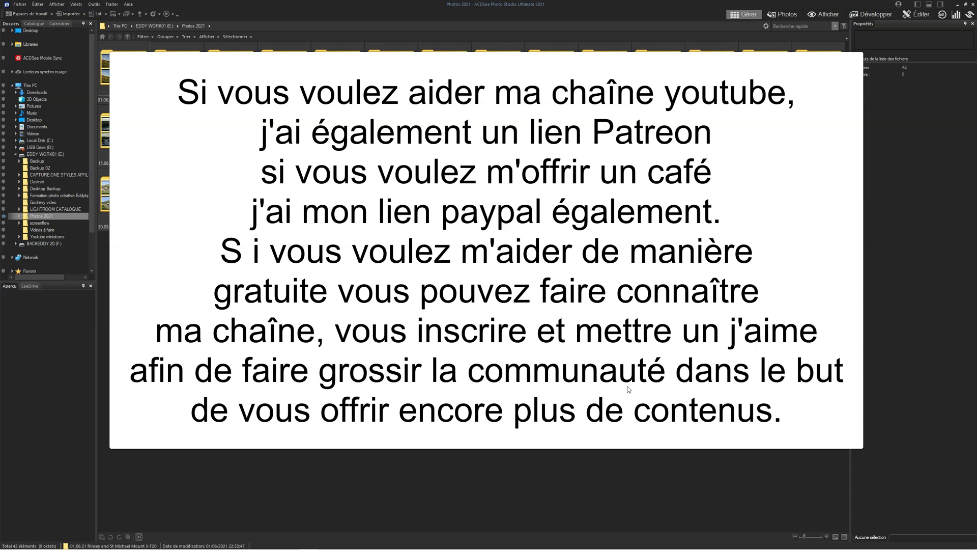
# - Expand the Photos 2021 folder and open its subfolder 06.06.21 Basset's Cove X-T20
pyautogui.click(621, 376)
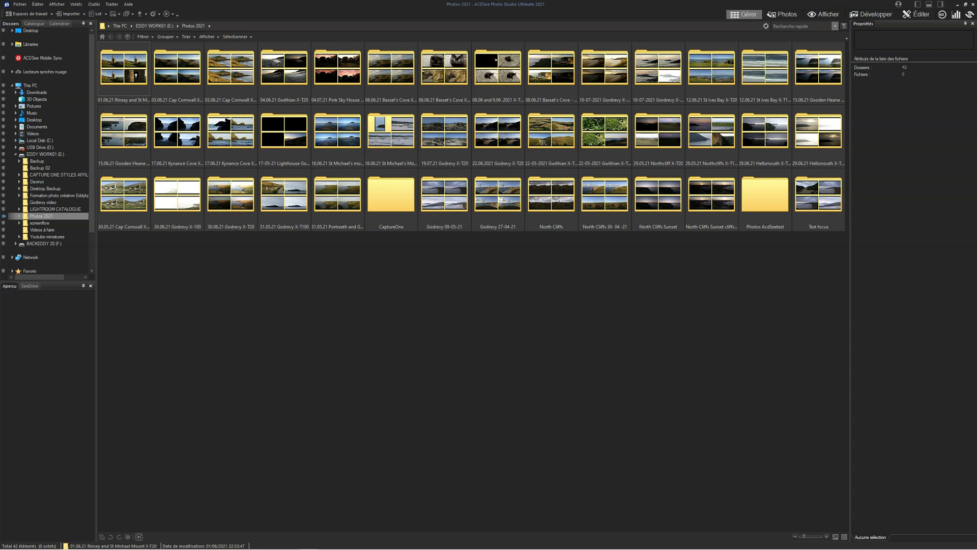
pyautogui.click(24, 218)
pyautogui.click(19, 217)
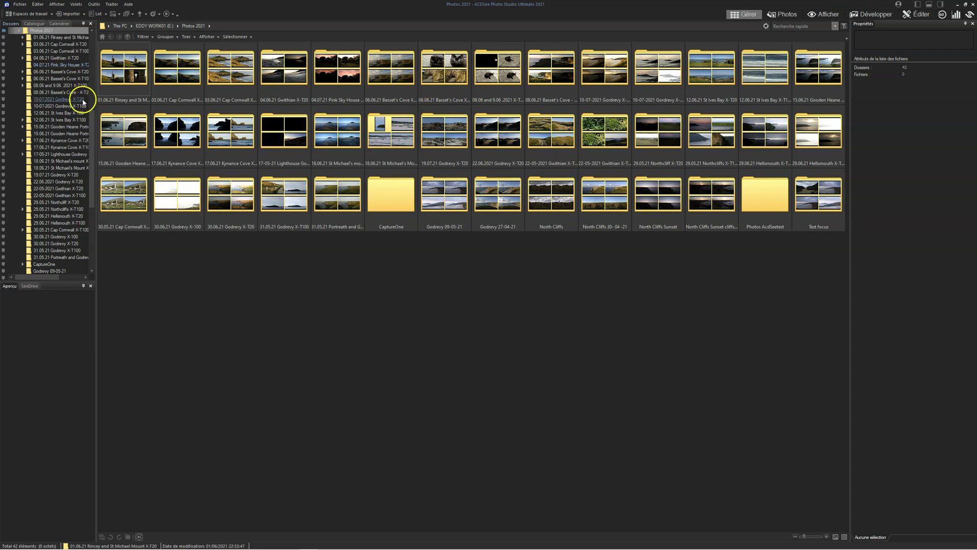
pyautogui.click(60, 71)
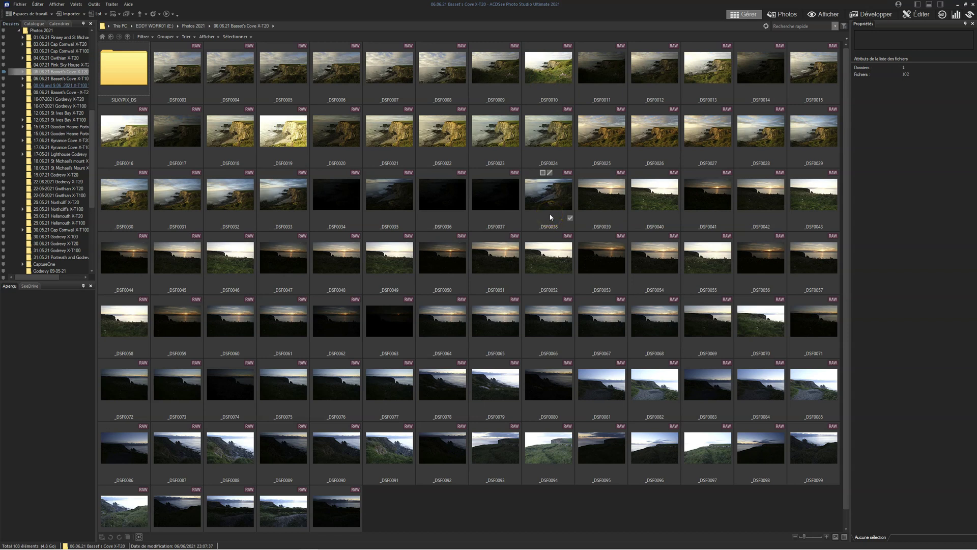
# - Show the catalogue's categories, ratings and labels, and select the photo _DSF0008 to view its metadata
pyautogui.click(33, 23)
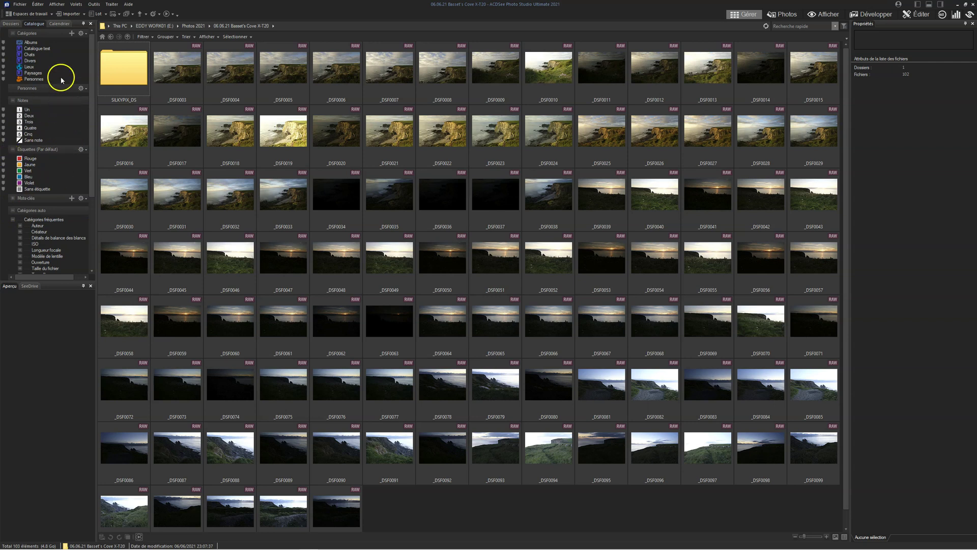
pyautogui.click(433, 73)
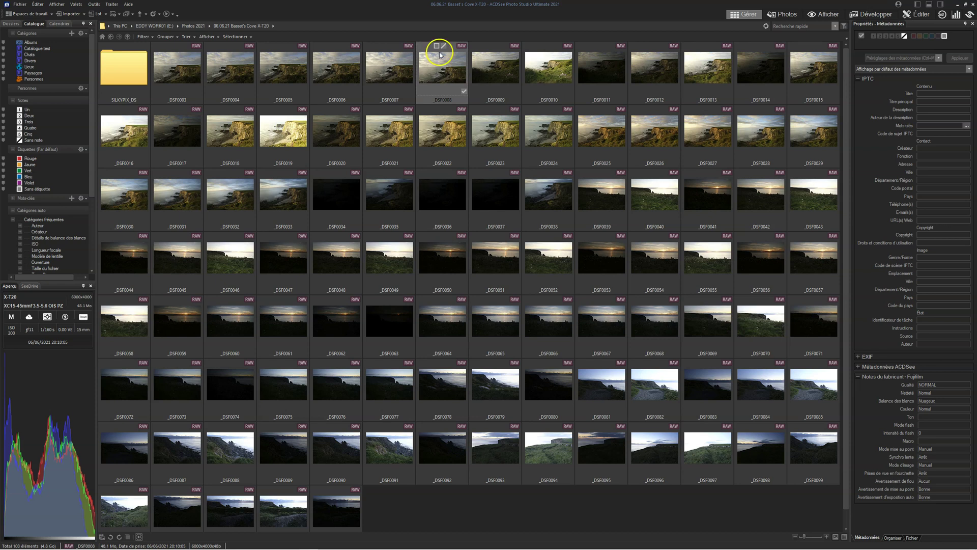
pyautogui.moveTo(444, 47)
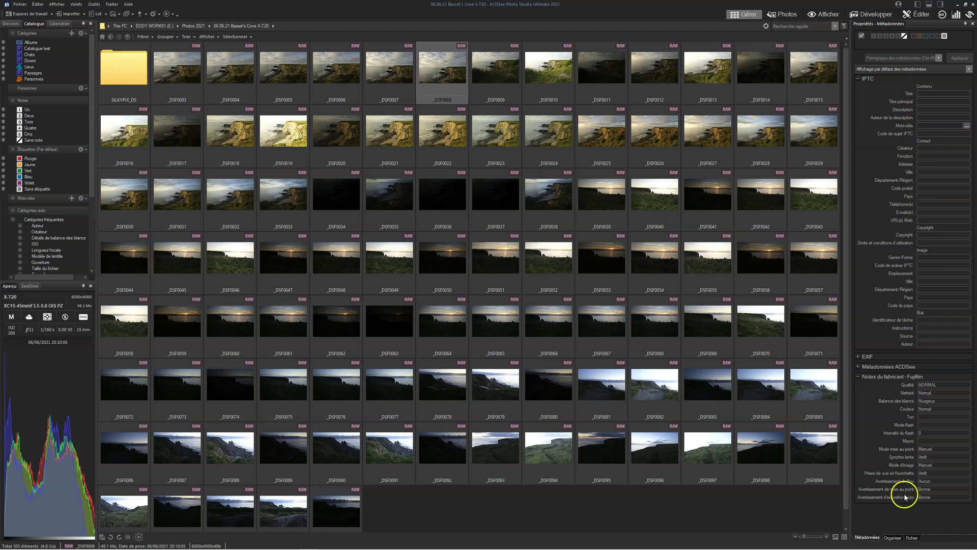
# - Look at the metadata preset manager and close it without creating a preset
pyautogui.click(940, 58)
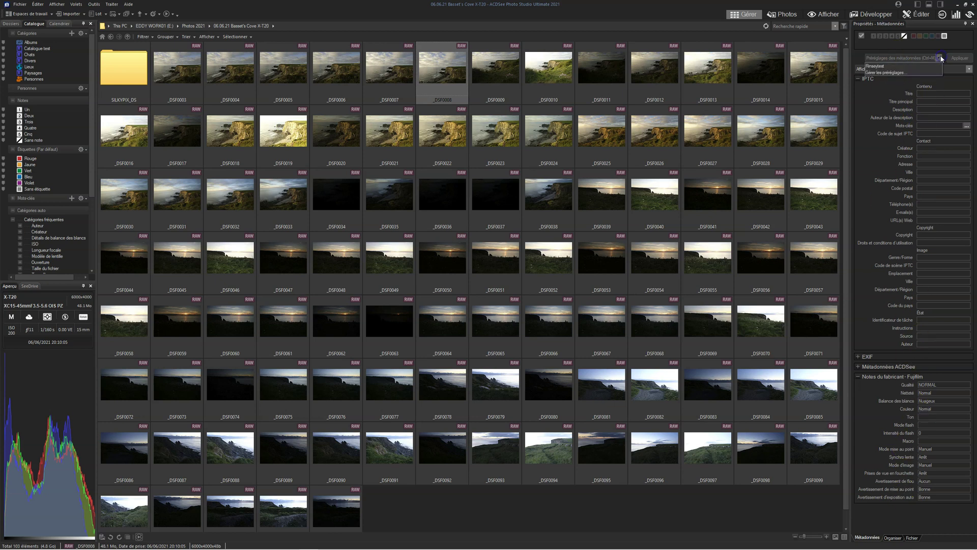
pyautogui.click(891, 73)
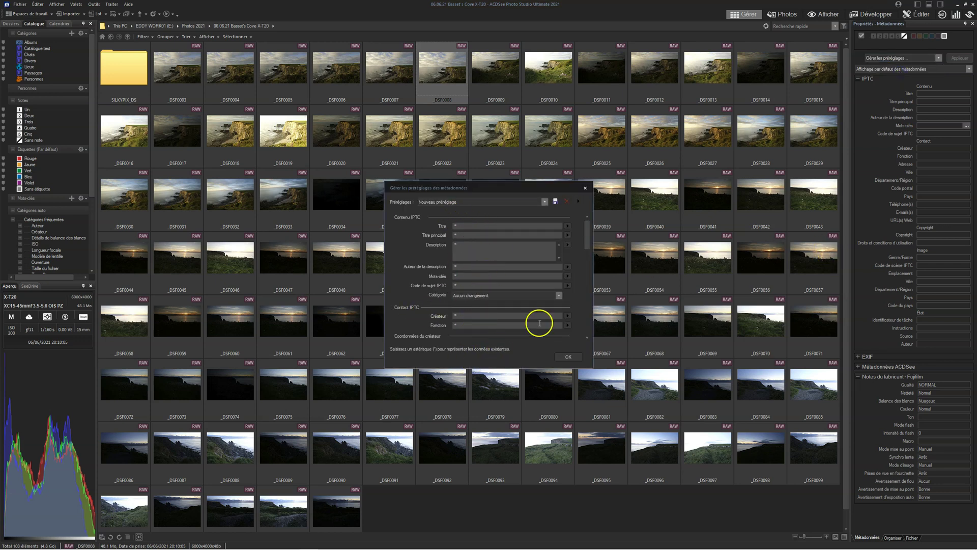
pyautogui.click(586, 188)
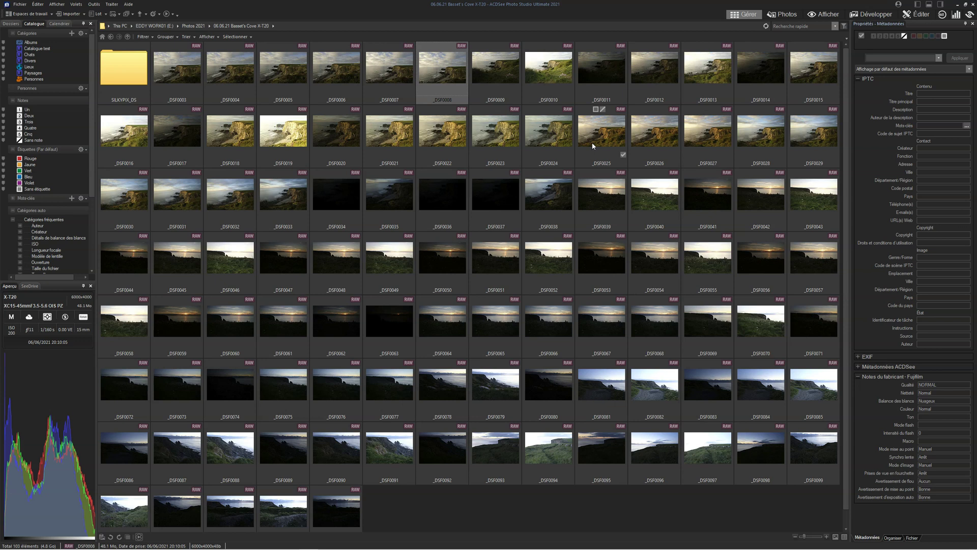
# - Examine the ACDSee, EXIF and IPTC metadata sections of the selected photo
pyautogui.click(876, 367)
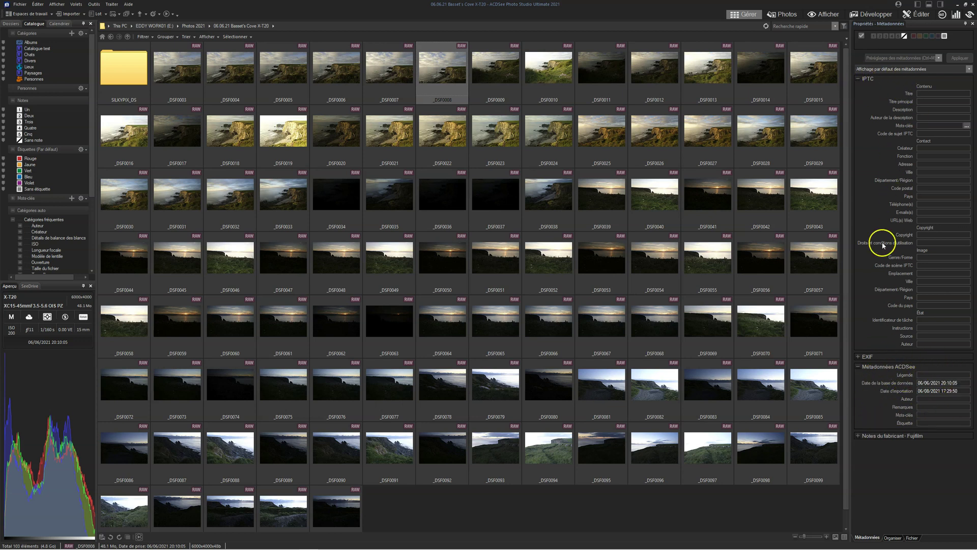
pyautogui.click(868, 355)
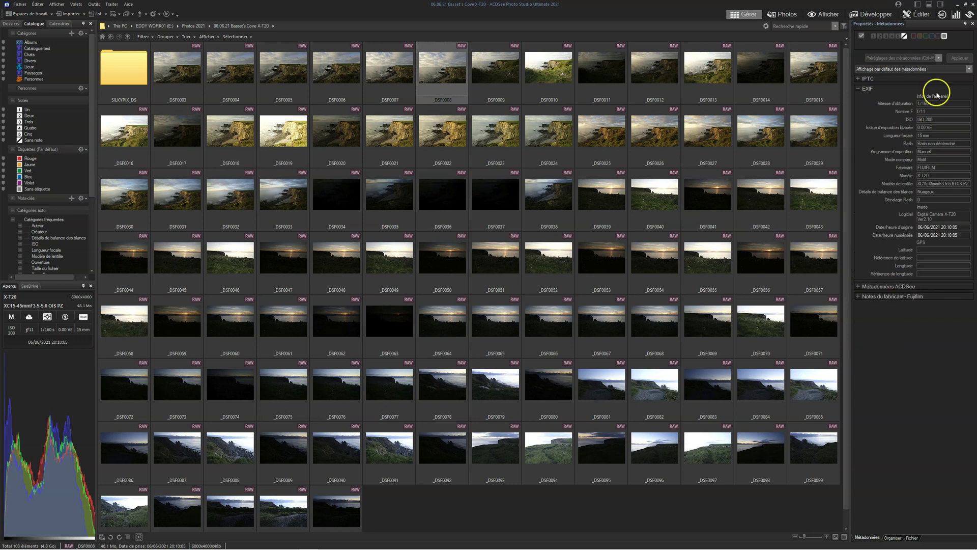
pyautogui.click(868, 79)
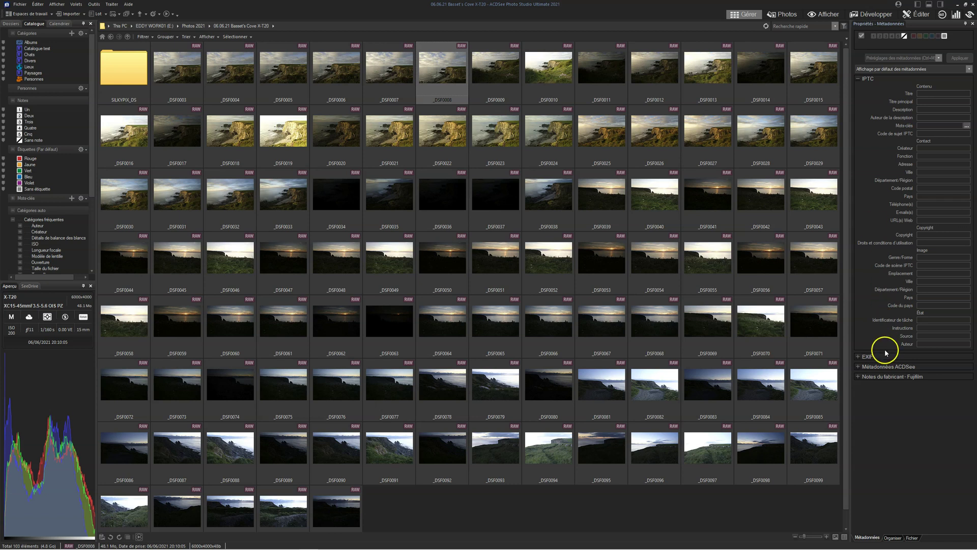
# - Show the photo's organising properties and check the commands available for the Divers category and the chat noir keyword
pyautogui.click(893, 538)
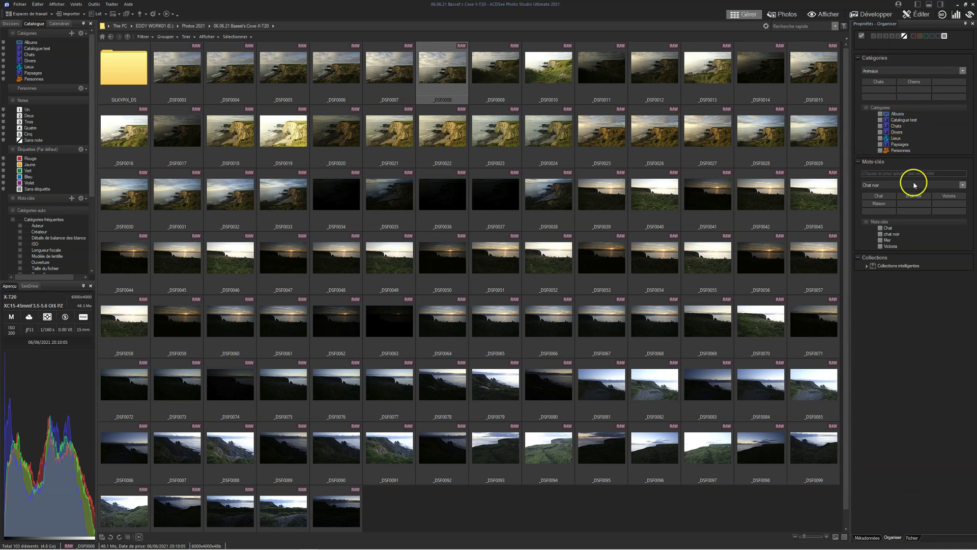
pyautogui.rightClick(919, 132)
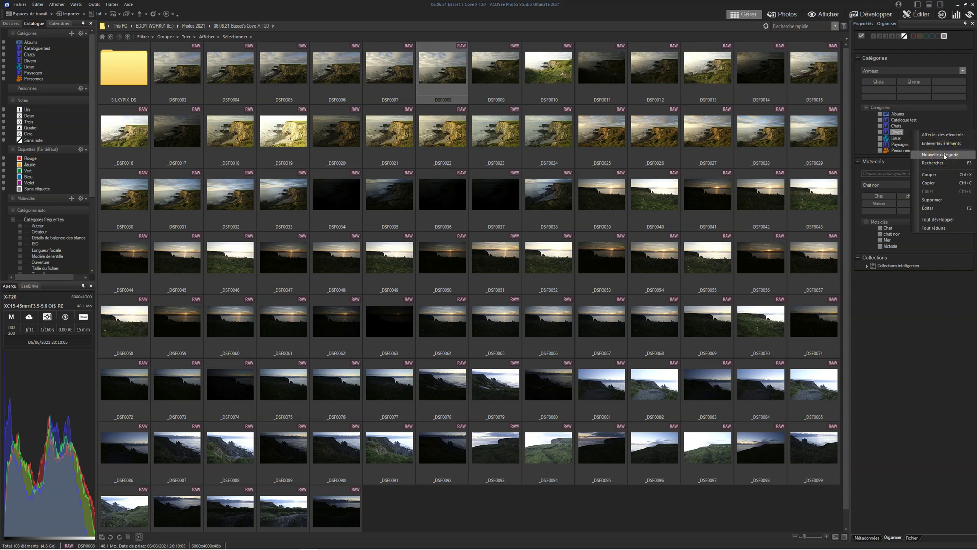
pyautogui.click(901, 327)
pyautogui.rightClick(939, 234)
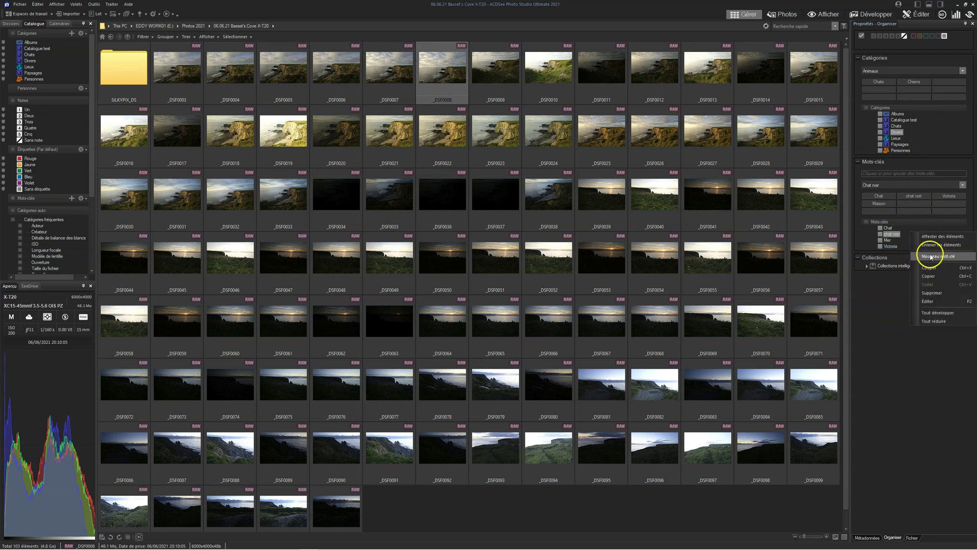
pyautogui.click(905, 426)
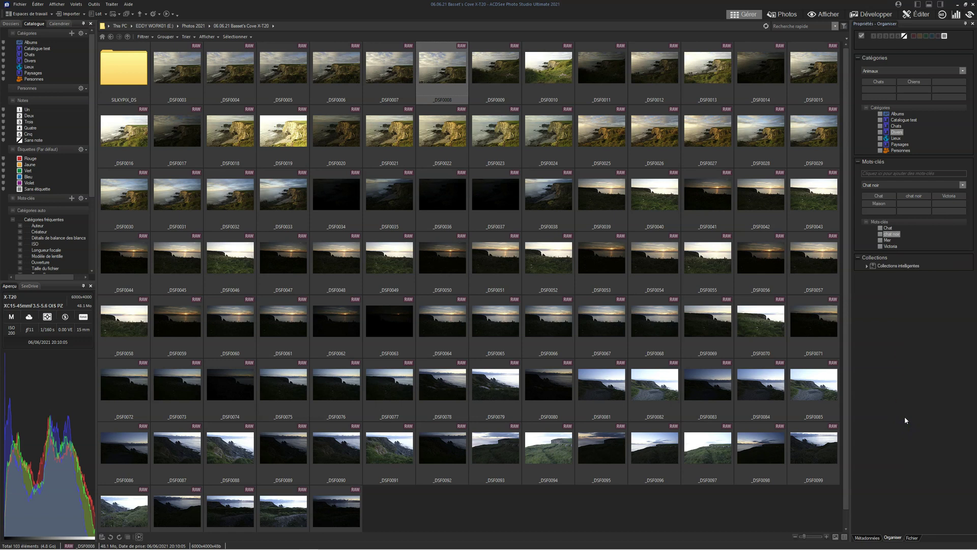
# - Preview the folder in the Pellicule display and return to the Vignettes display
pyautogui.click(213, 37)
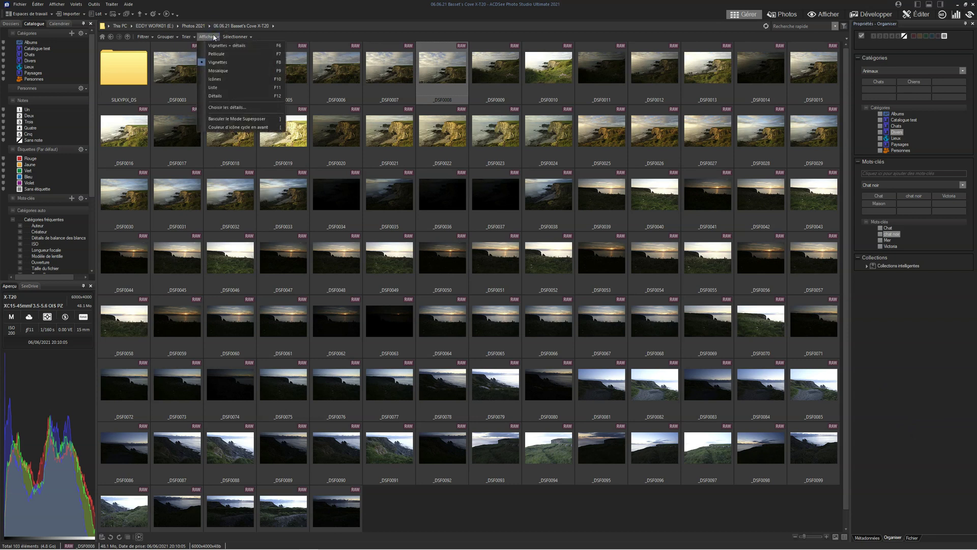
pyautogui.click(216, 55)
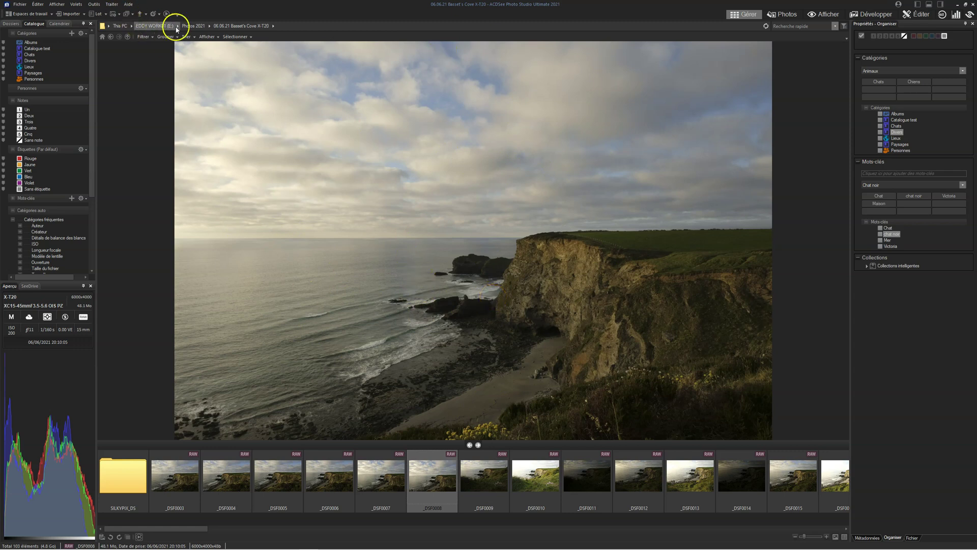
pyautogui.click(208, 37)
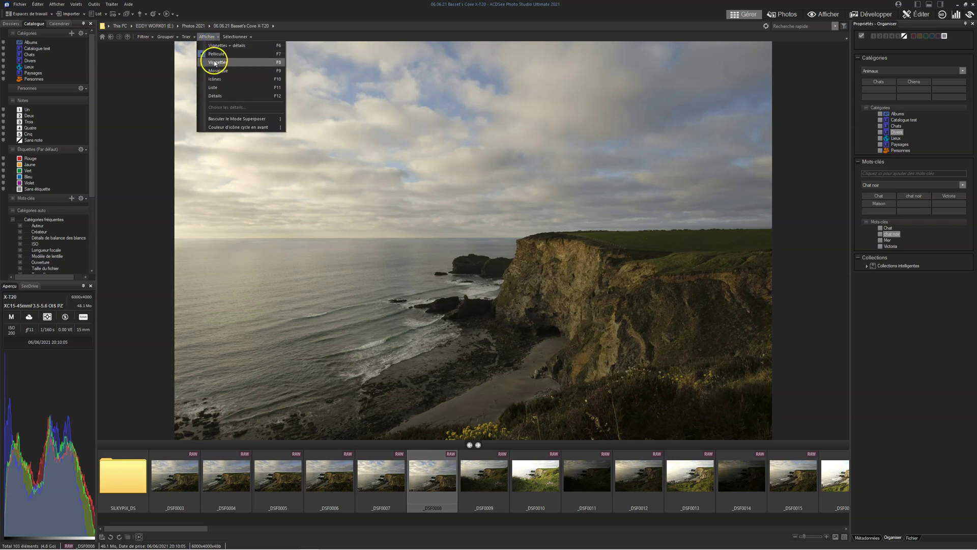
pyautogui.click(214, 64)
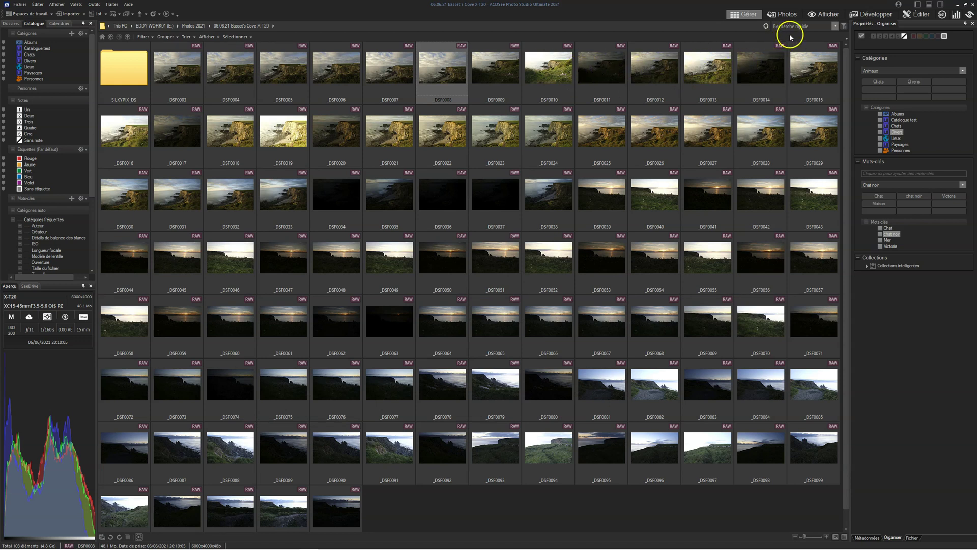
# - Browse the folder's photos one by one in Afficher mode and return to Gérer mode at _DSF0030
pyautogui.click(819, 15)
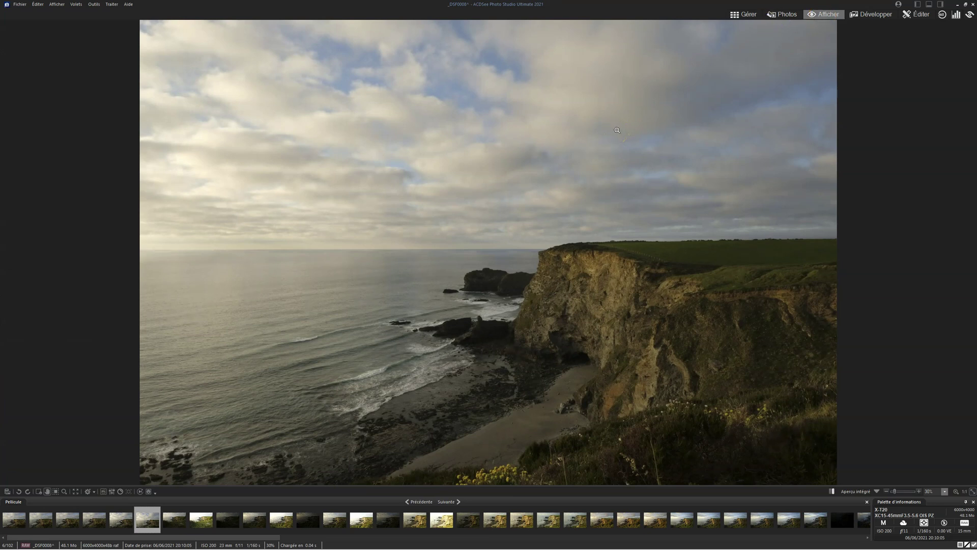
pyautogui.scroll(-11, 618, 130)
pyautogui.scroll(-18, 618, 129)
pyautogui.scroll(-17, 619, 129)
pyautogui.scroll(-13, 618, 129)
pyautogui.scroll(16, 619, 129)
pyautogui.scroll(20, 619, 130)
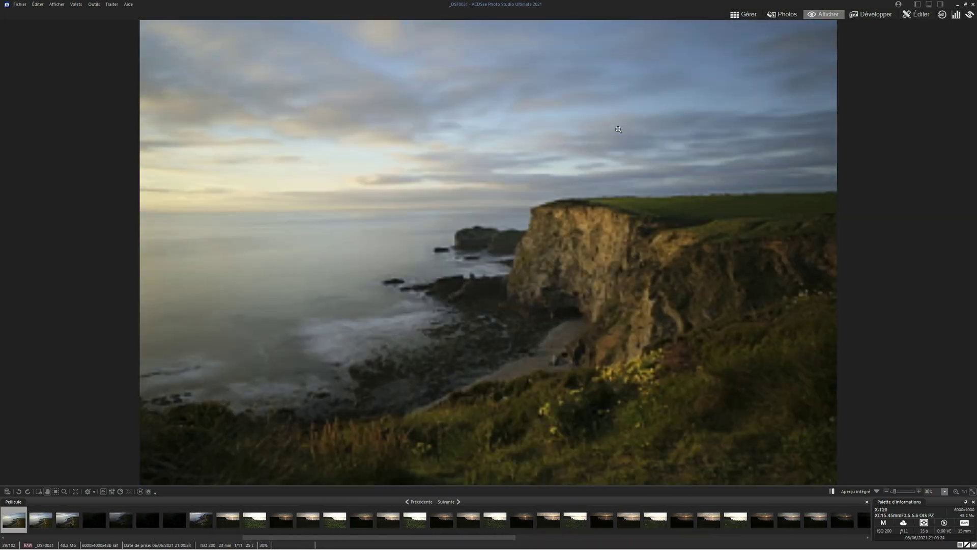
pyautogui.scroll(1, 618, 129)
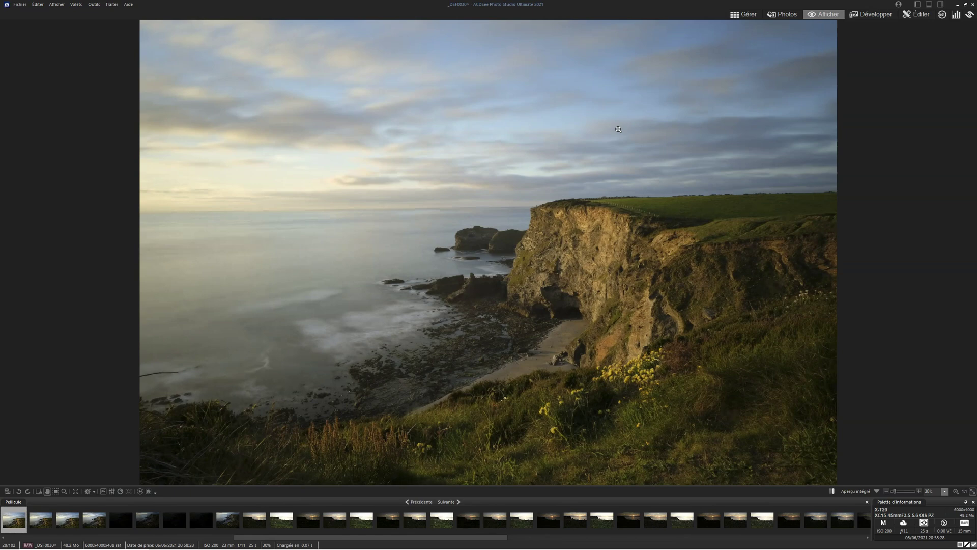
pyautogui.click(751, 15)
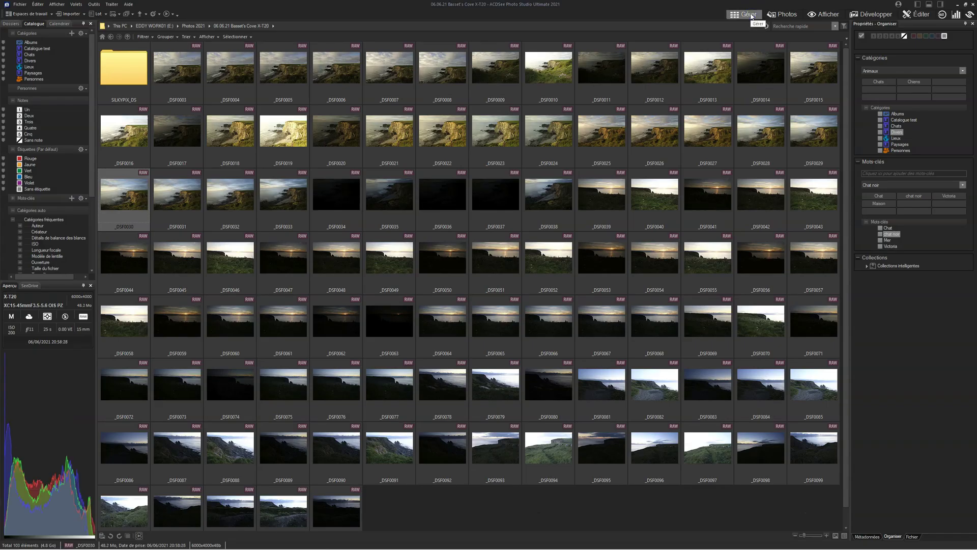
# - Switch to Photos mode to see the collection by date and open the file cataloguing settings
pyautogui.click(781, 14)
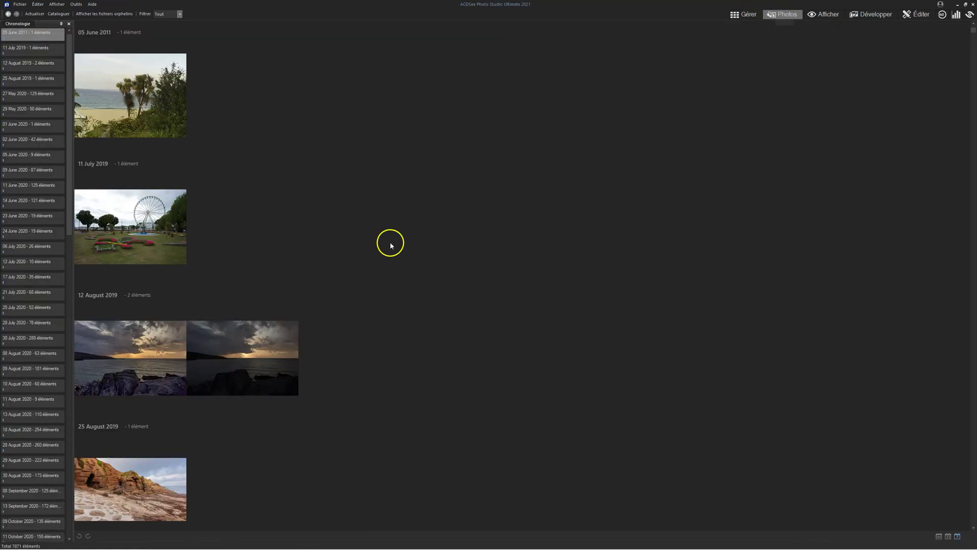
pyautogui.moveTo(182, 223)
pyautogui.click(57, 14)
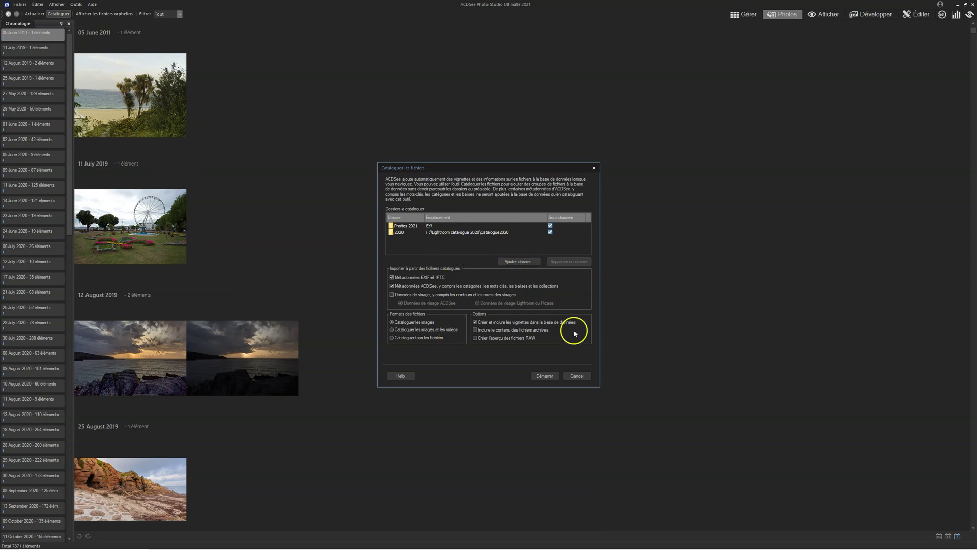
# - Catalogue the Photos 2021 and 2020 folders with the current options and close the finished cataloguing dialog
pyautogui.click(544, 376)
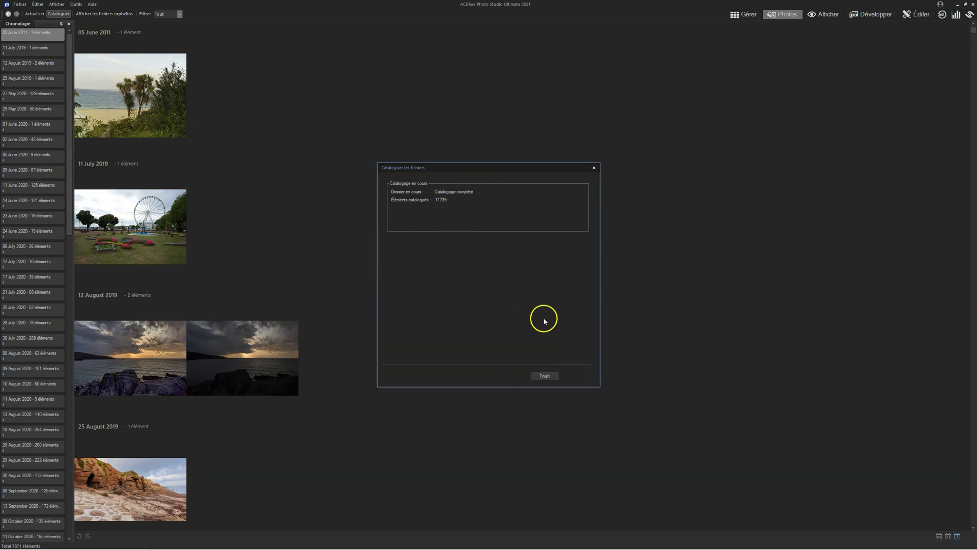
pyautogui.click(555, 376)
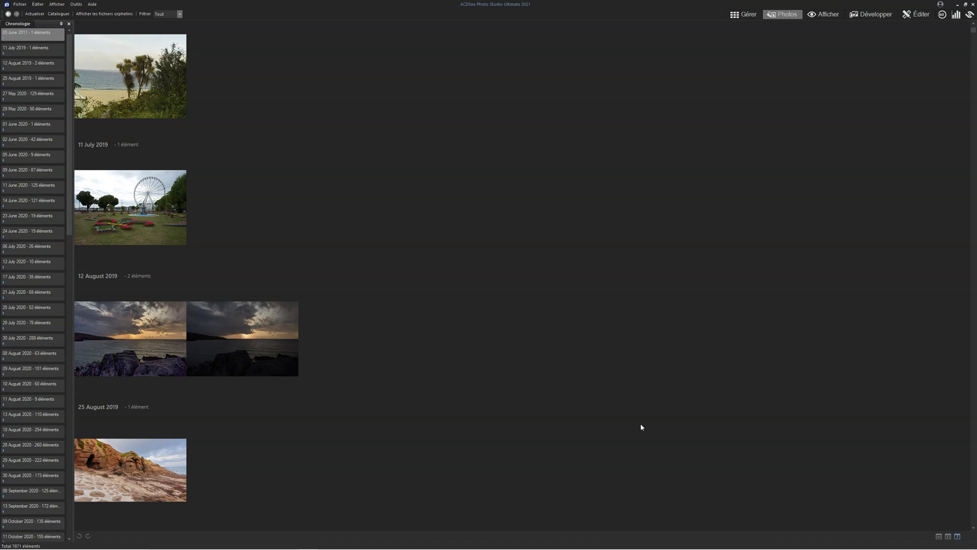
# - Group the Photos collection by year and browse the thumbnails from 2020 through 2021
pyautogui.click(941, 537)
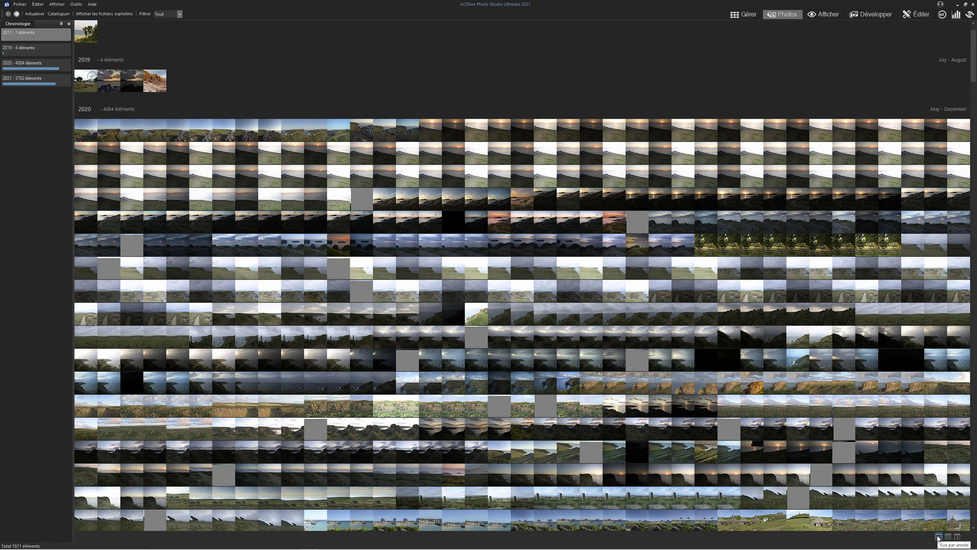
pyautogui.scroll(-6, 599, 311)
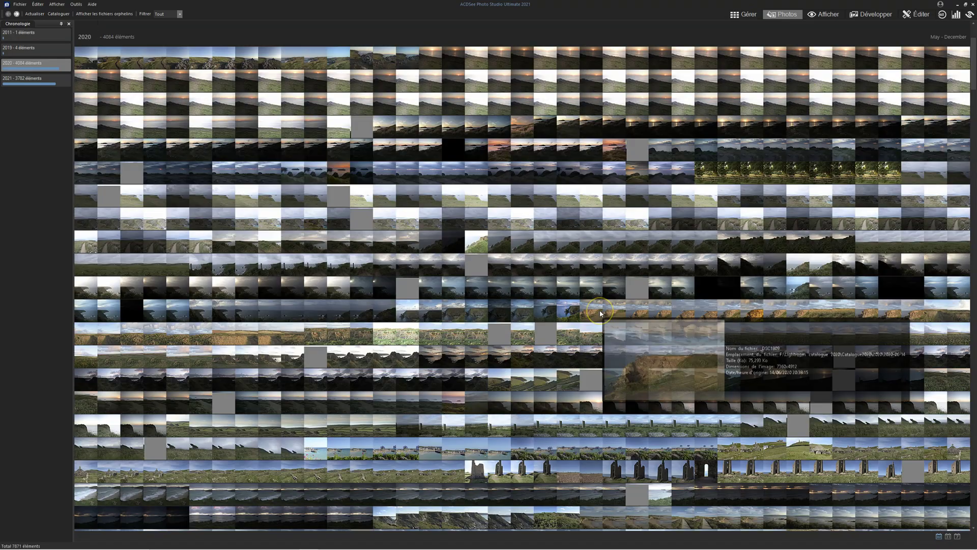
pyautogui.scroll(-5, 600, 313)
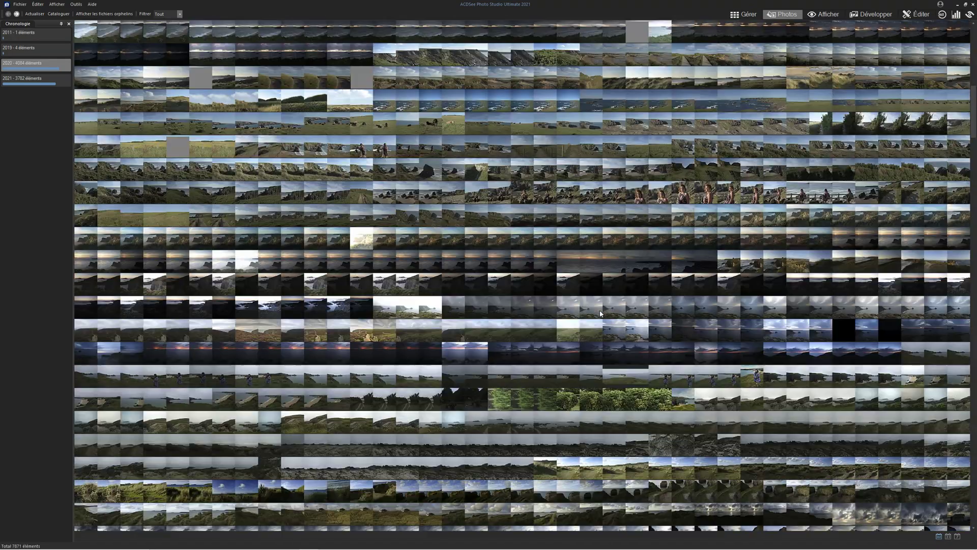
pyautogui.scroll(-15, 601, 313)
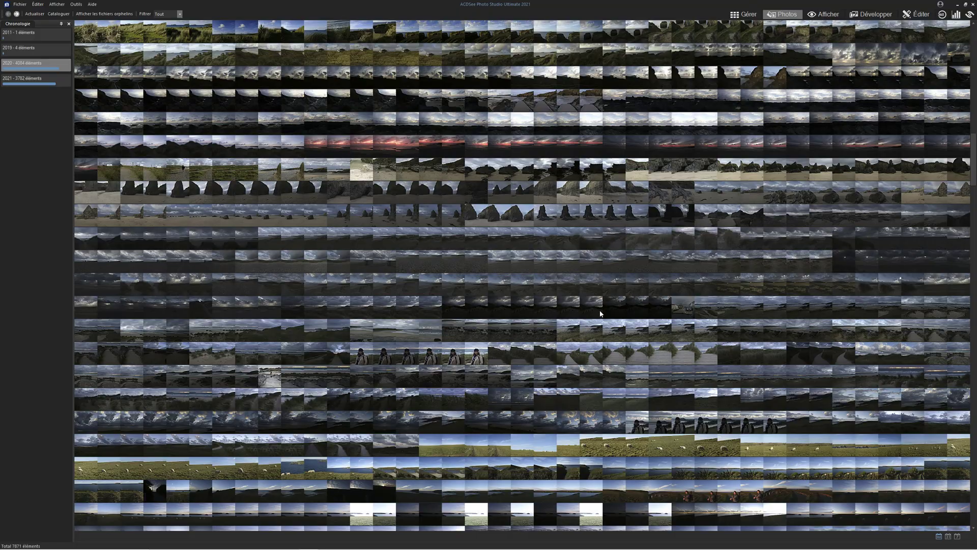
pyautogui.scroll(-15, 600, 314)
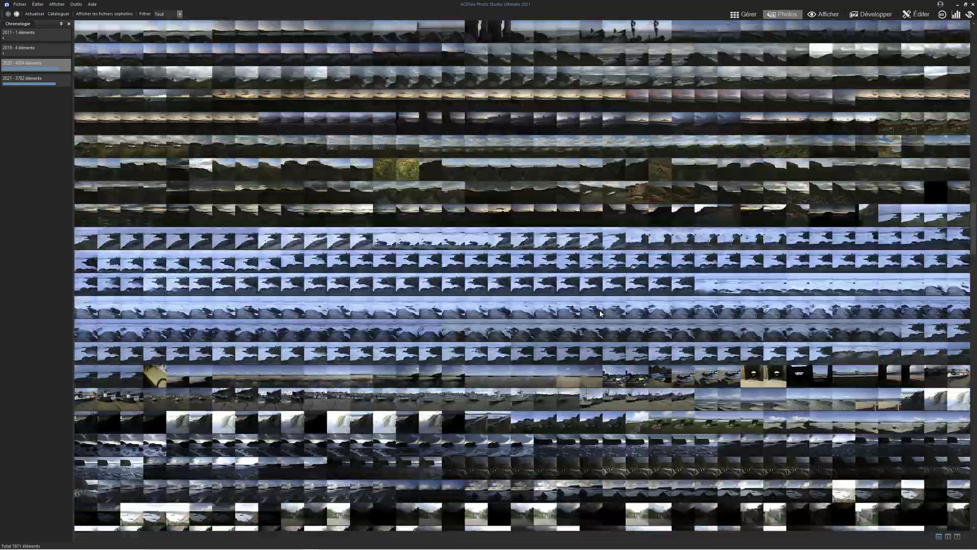
pyautogui.scroll(-15, 601, 313)
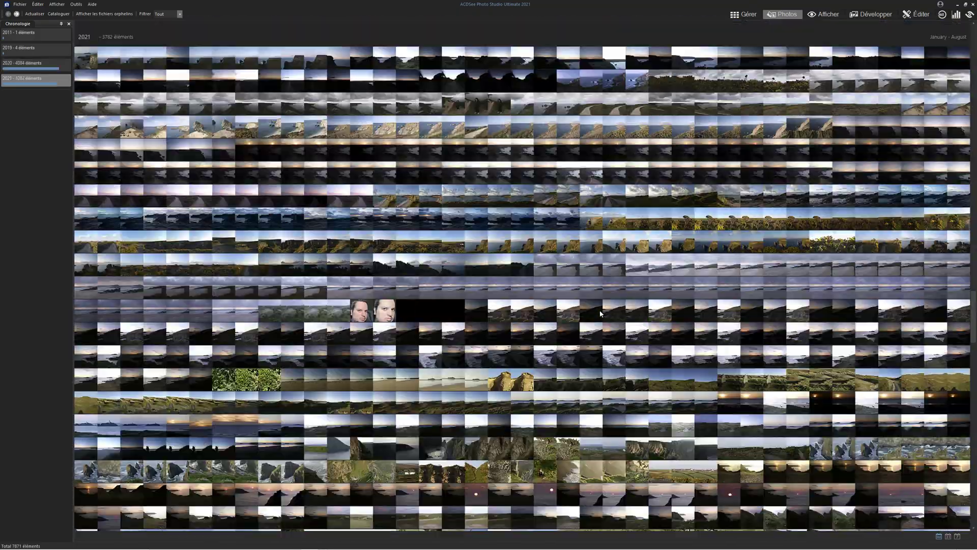
pyautogui.scroll(-15, 601, 313)
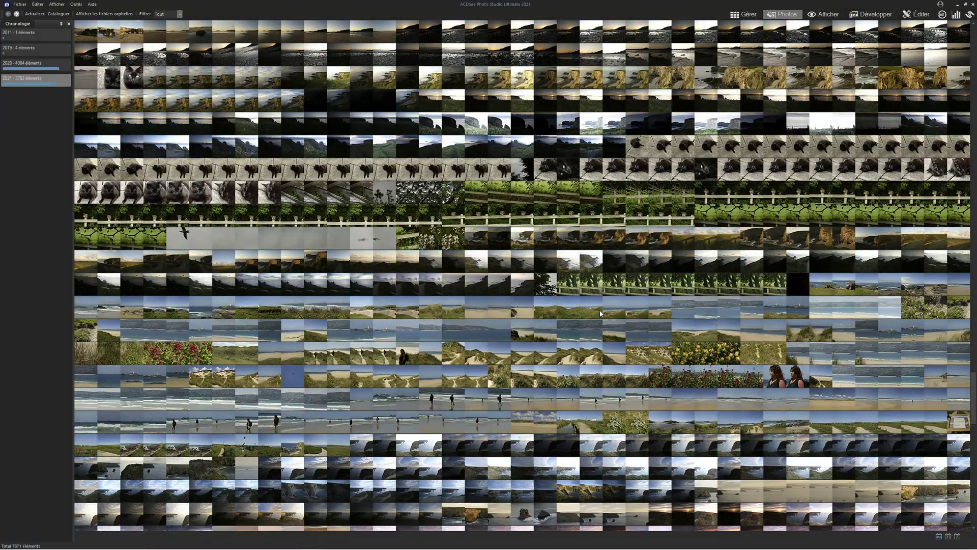
pyautogui.click(298, 180)
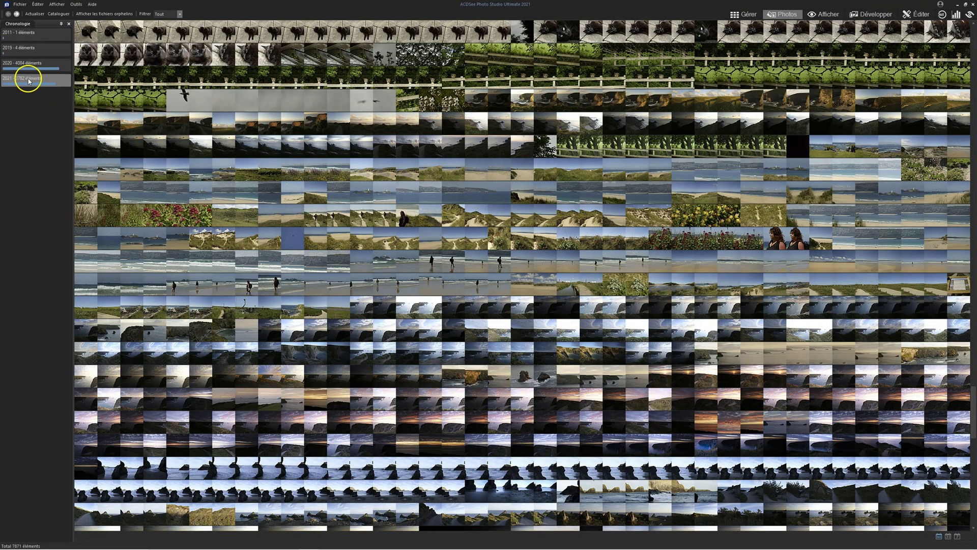
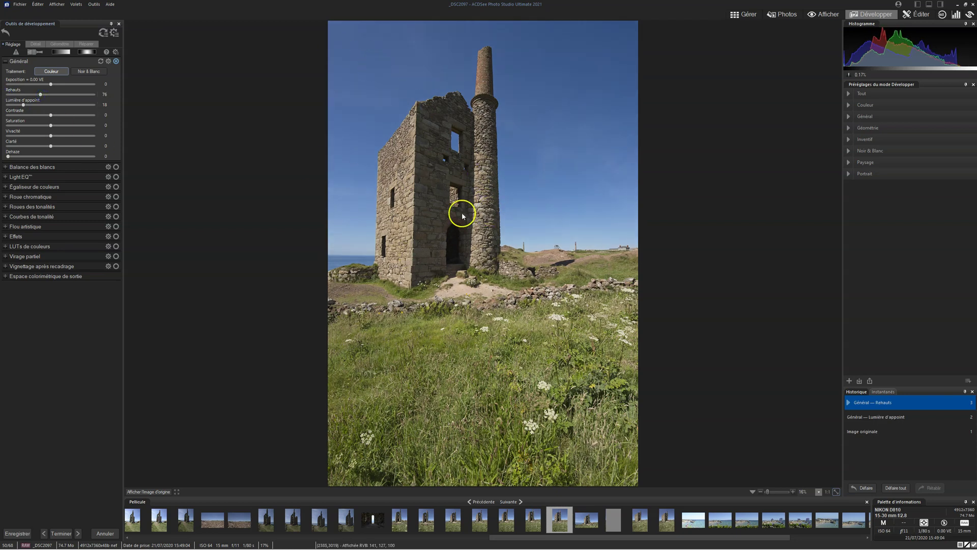
# - Show the Égaliseur de couleurs settings for the tower photo and set the mode to Standard
pyautogui.click(31, 186)
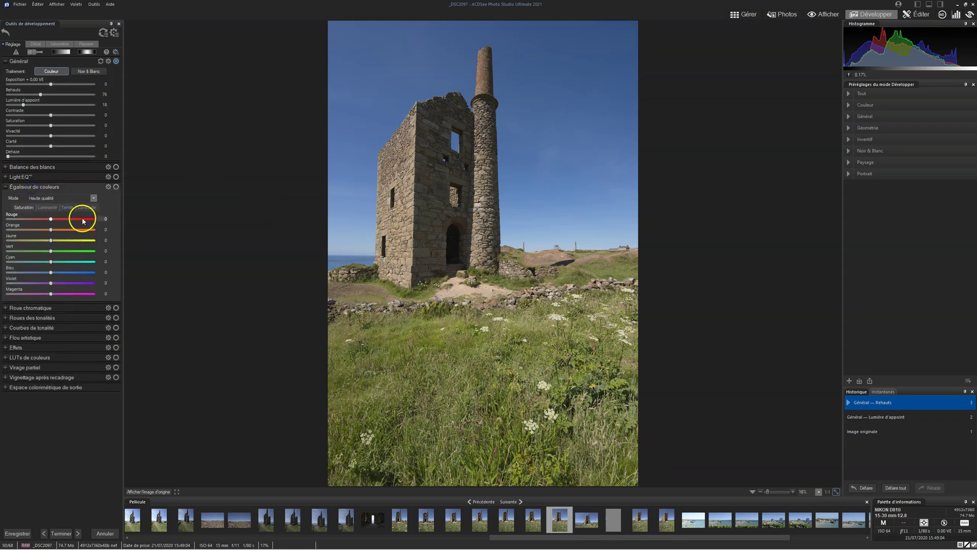
pyautogui.click(65, 199)
pyautogui.click(58, 213)
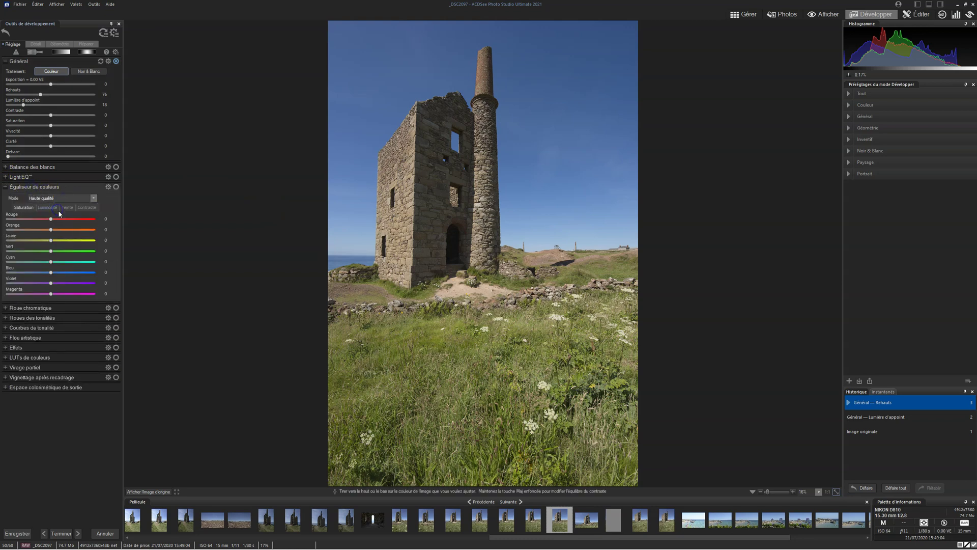
pyautogui.click(59, 199)
pyautogui.click(47, 205)
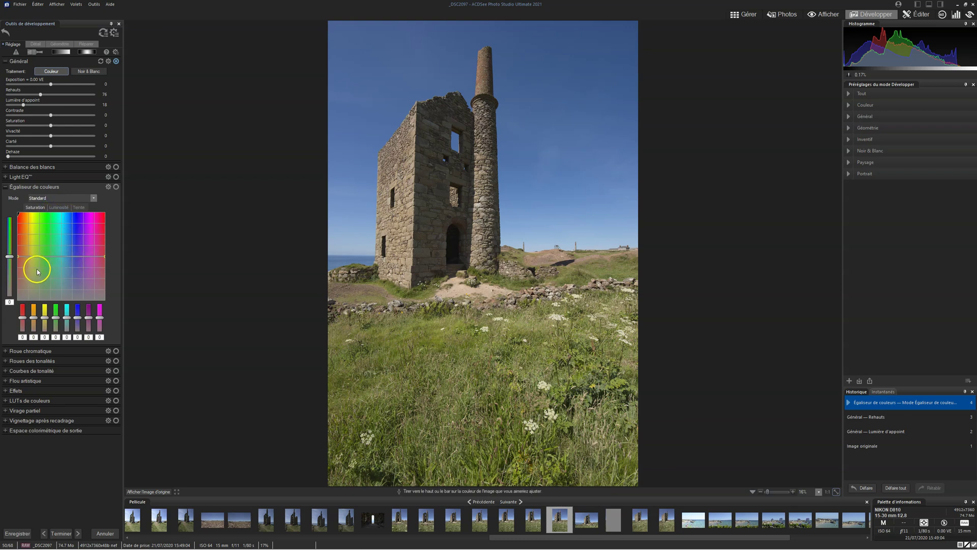
# - Raise the overall saturation slightly, with blue saturation at 26 and blue luminosity at -15
pyautogui.moveTo(9, 257); pyautogui.dragTo(9, 255)
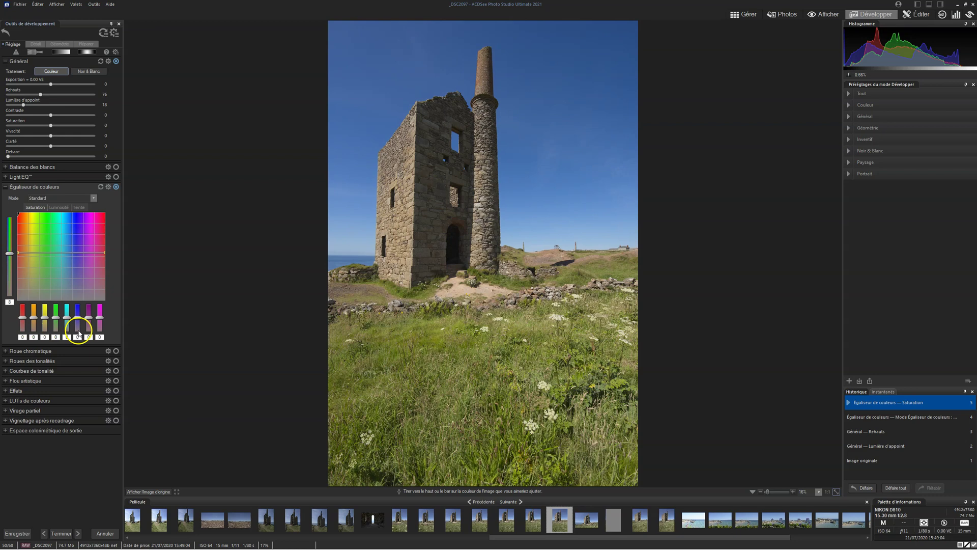
pyautogui.moveTo(78, 320); pyautogui.dragTo(75, 315)
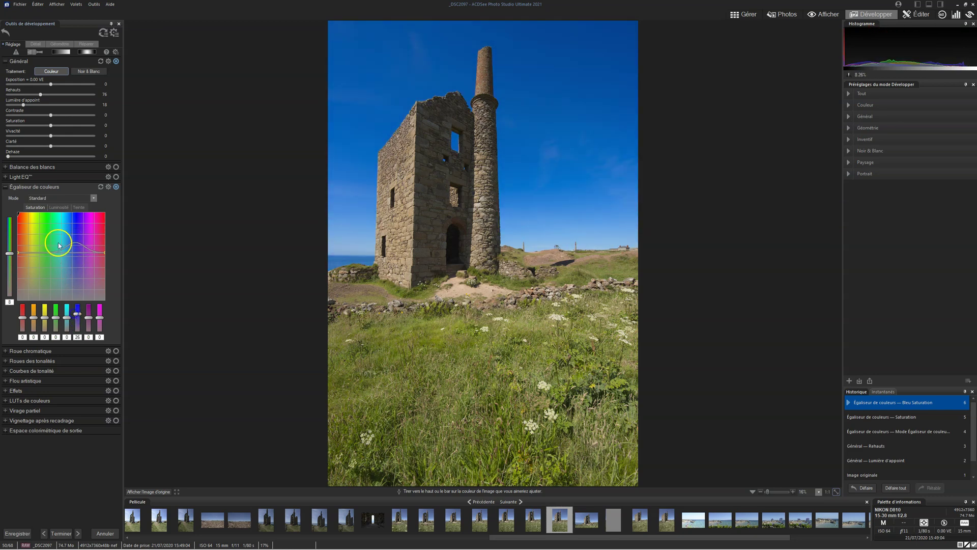
pyautogui.click(58, 208)
pyautogui.moveTo(78, 319); pyautogui.dragTo(79, 321)
pyautogui.click(73, 299)
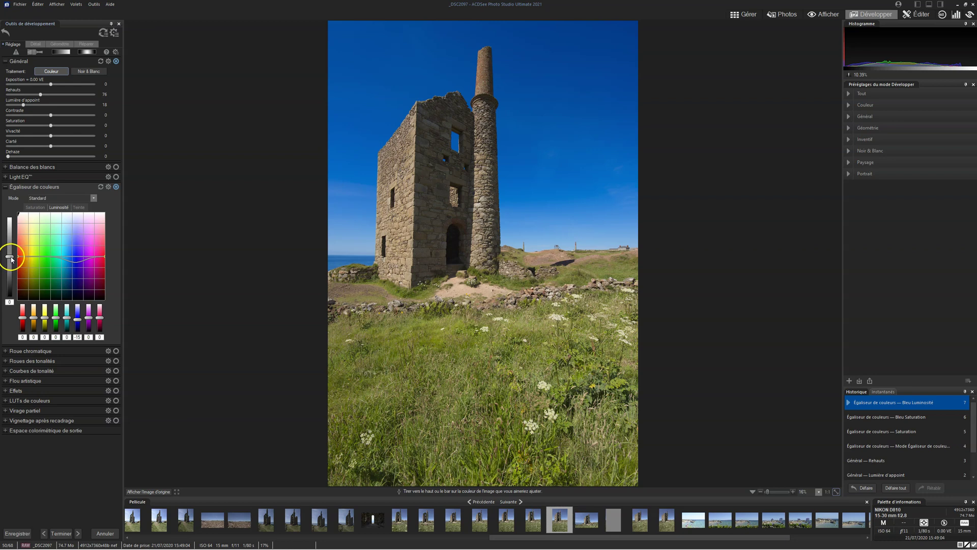
# - Lower the colour equaliser's overall saturation to -20
pyautogui.click(39, 205)
pyautogui.click(10, 255)
pyautogui.moveTo(10, 255); pyautogui.dragTo(9, 265)
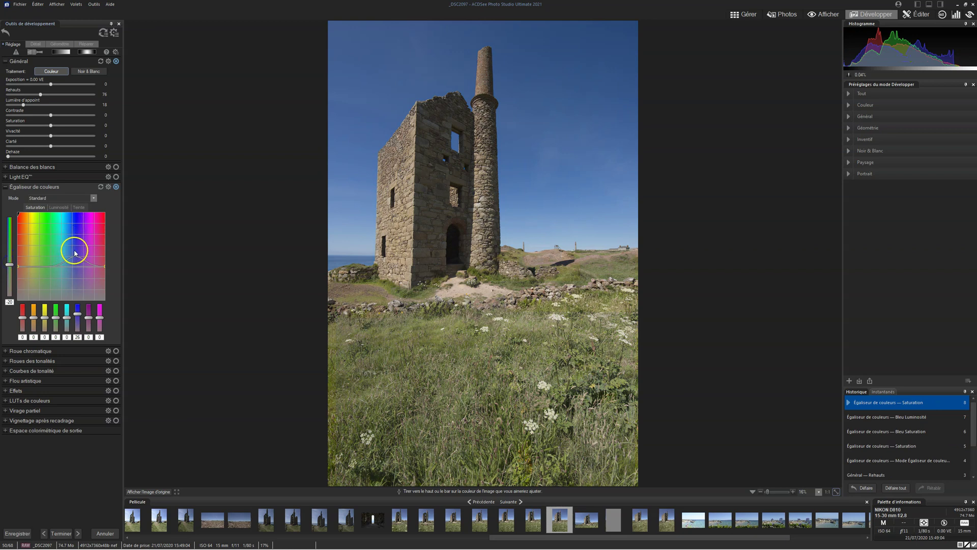
# - Try shifting the blue hue in the colour equaliser and reset it to 0
pyautogui.click(79, 208)
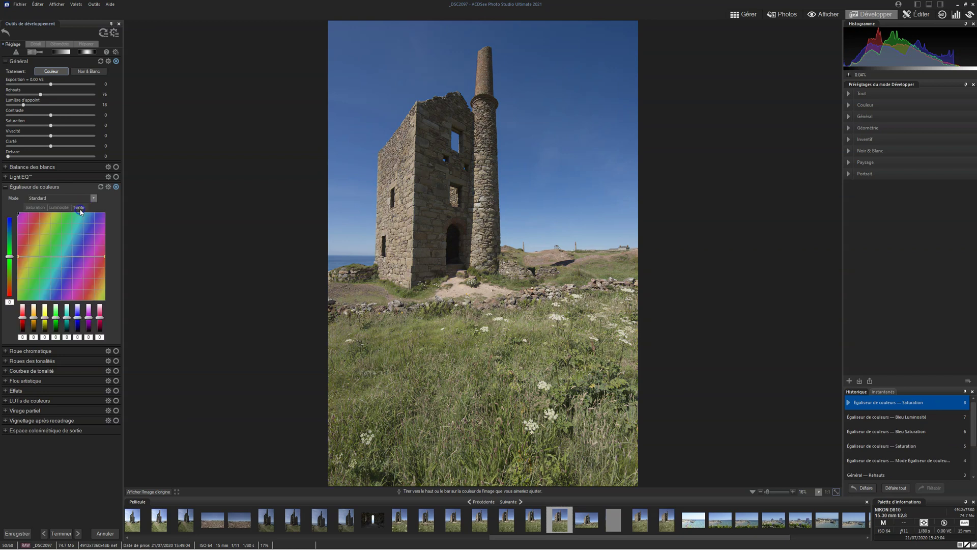
pyautogui.moveTo(77, 318); pyautogui.dragTo(79, 314)
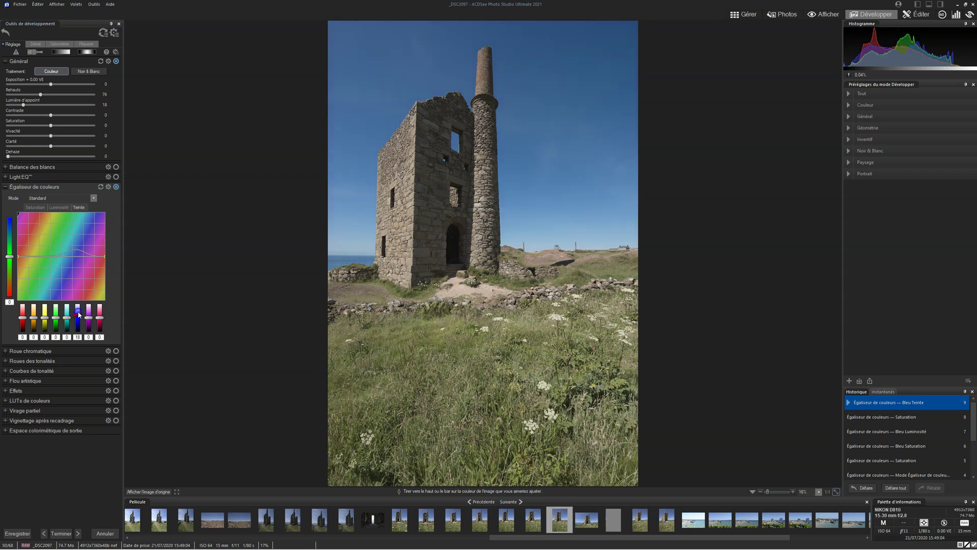
pyautogui.doubleClick(79, 314)
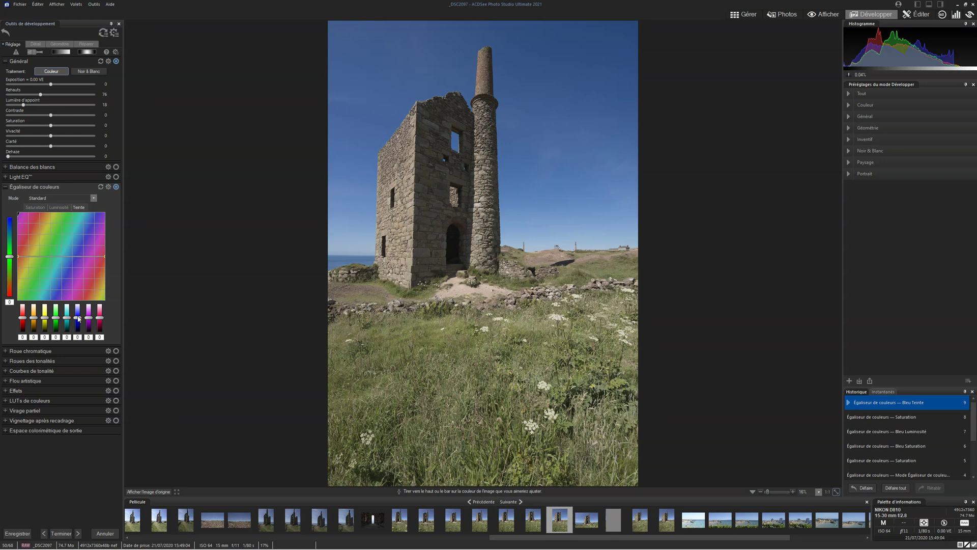
# - Collapse the colour equaliser and return to Gérer mode, saving the development changes to the photo
pyautogui.click(51, 187)
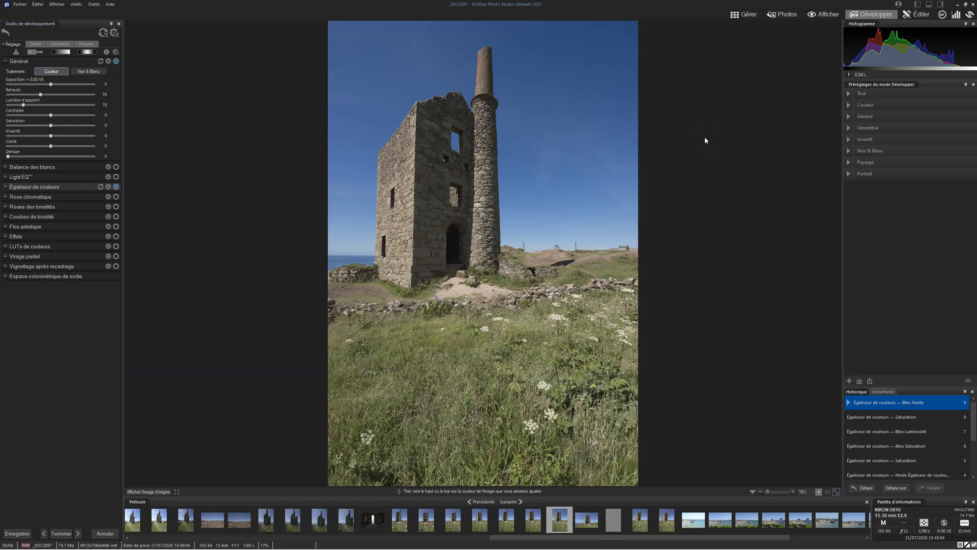
pyautogui.click(748, 17)
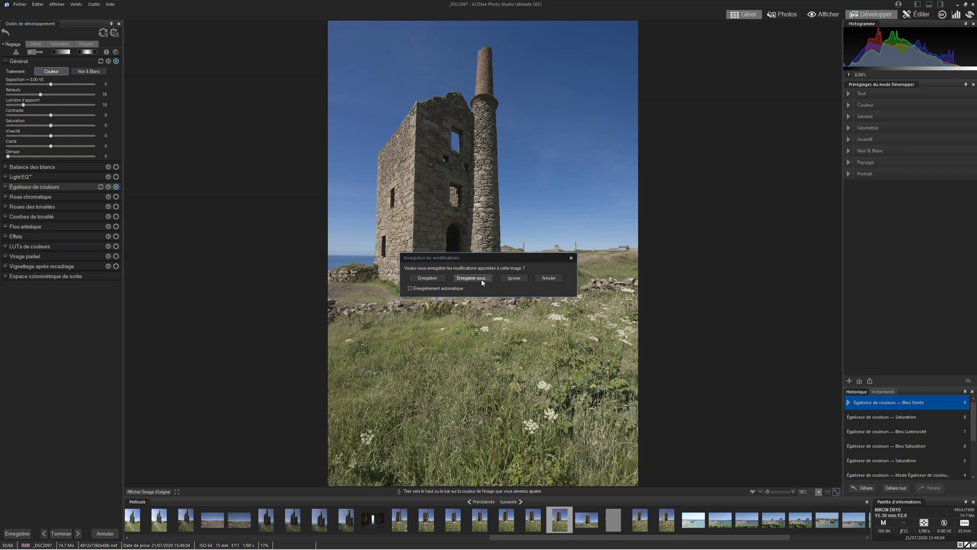
pyautogui.click(430, 277)
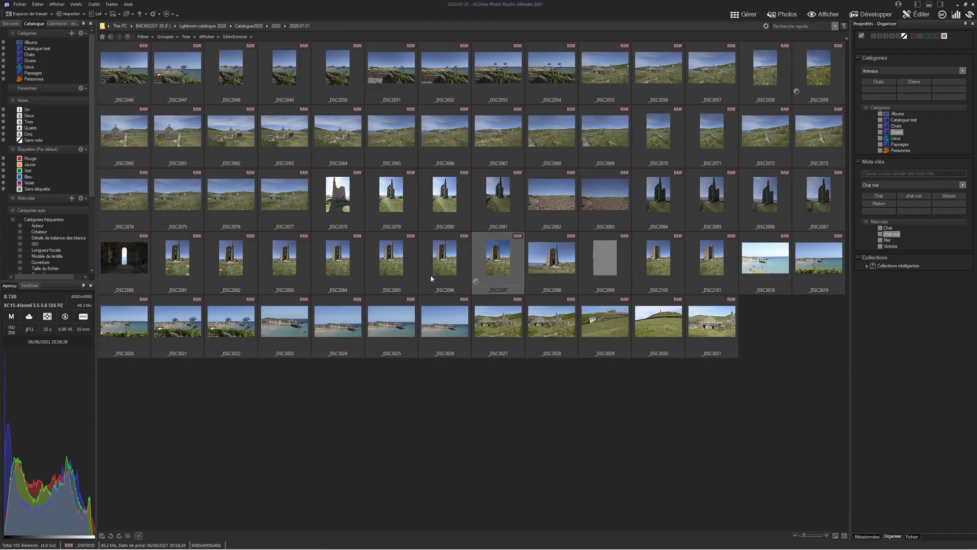
pyautogui.click(473, 283)
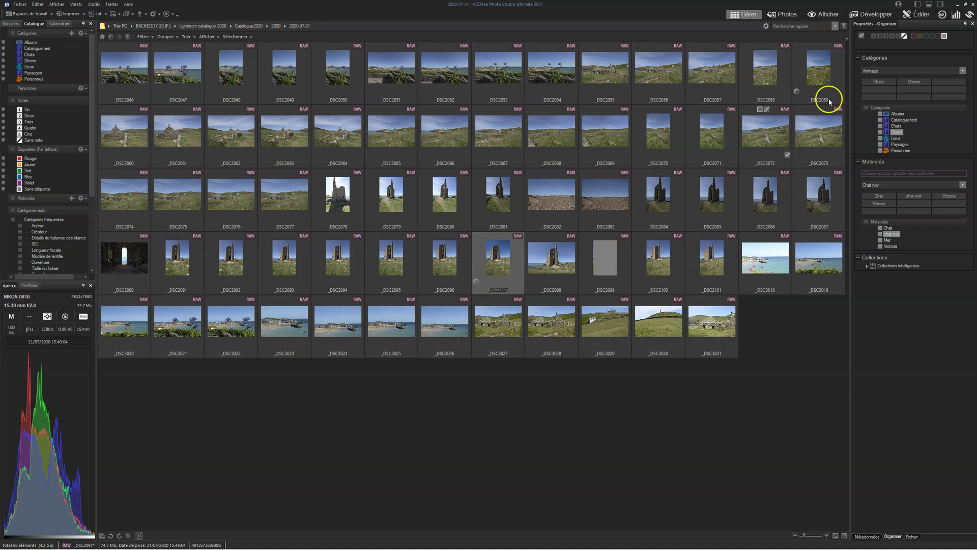
# - Duplicate the tower photo's layer in Éditer mode and add a white mask to the copy
pyautogui.click(917, 15)
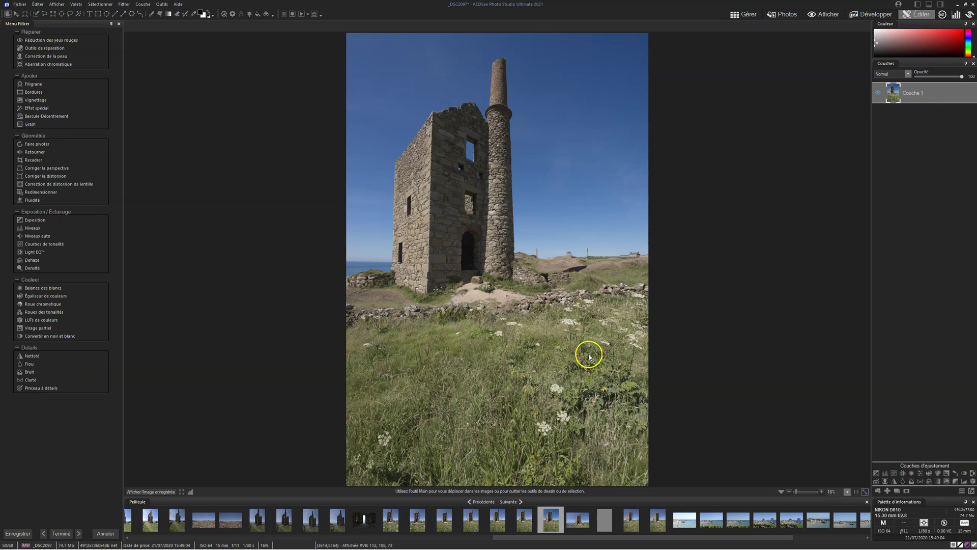
pyautogui.rightClick(896, 95)
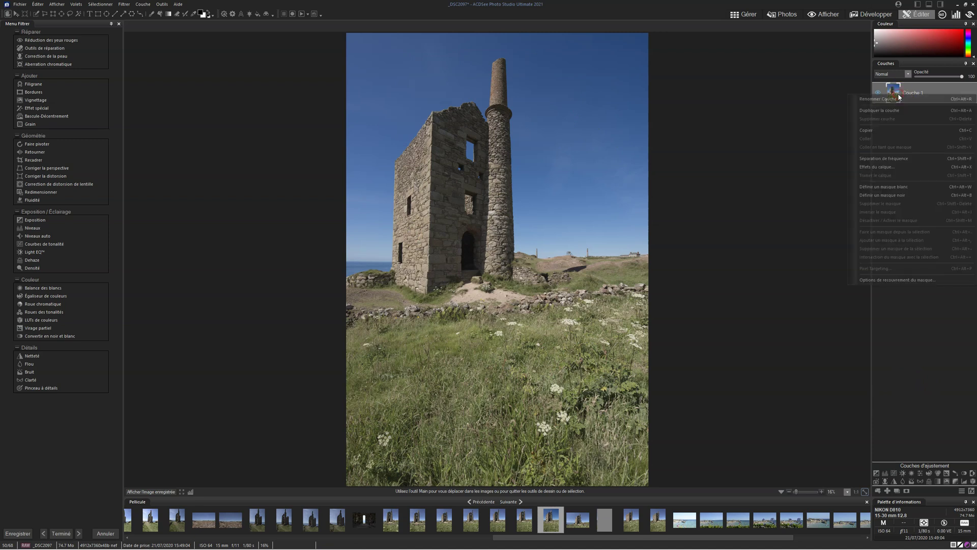
pyautogui.click(886, 115)
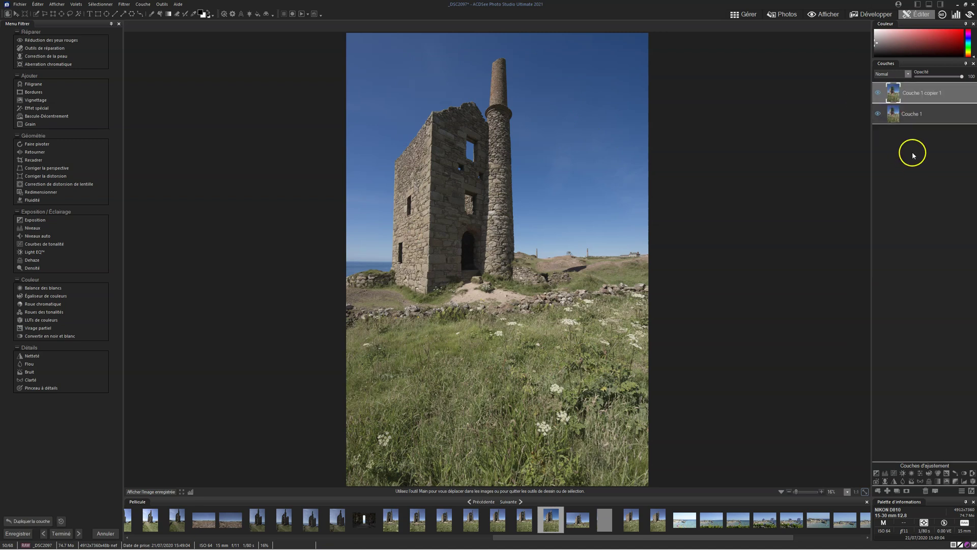
pyautogui.click(910, 491)
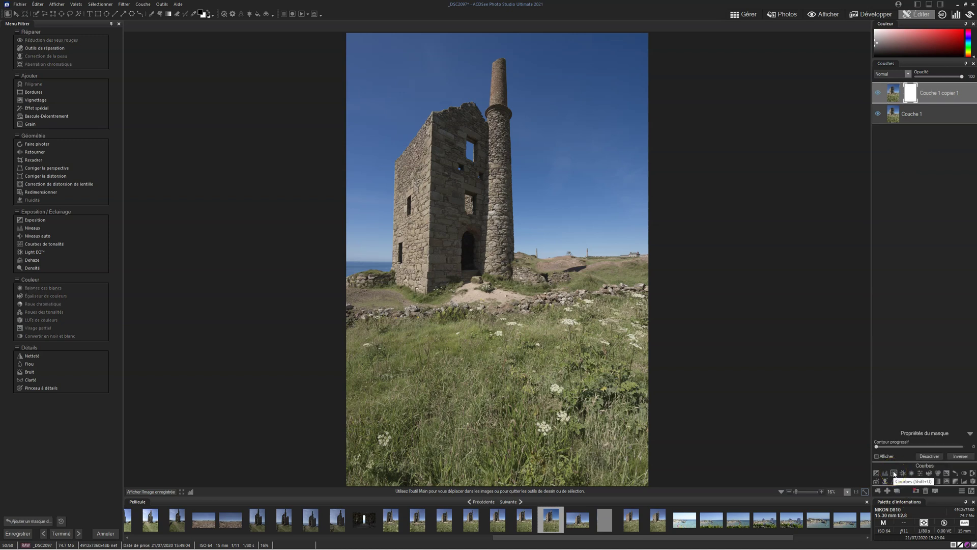
# - Add a Curves adjustment layer that darkens the midtones and invert its mask to black
pyautogui.click(894, 474)
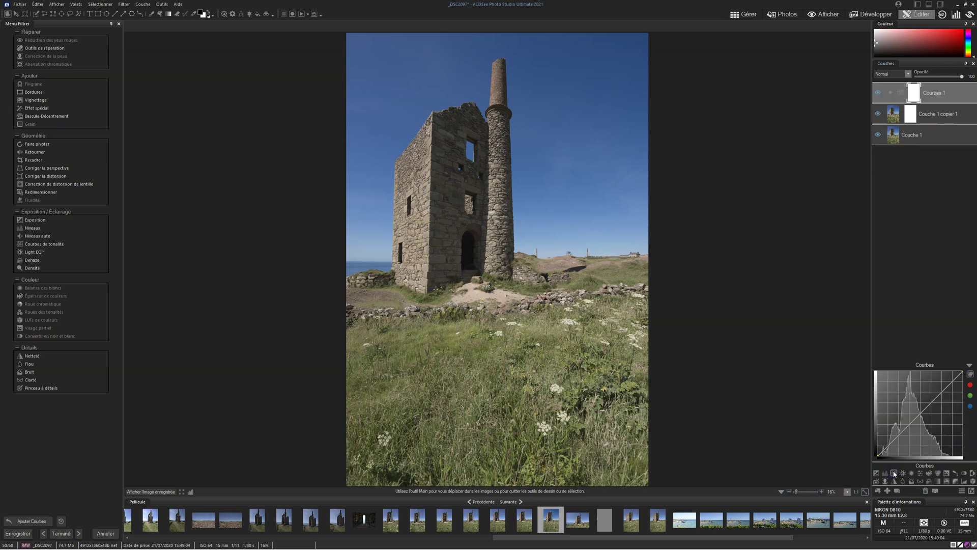
pyautogui.moveTo(917, 413); pyautogui.dragTo(920, 421)
pyautogui.click(913, 95)
pyautogui.rightClick(913, 91)
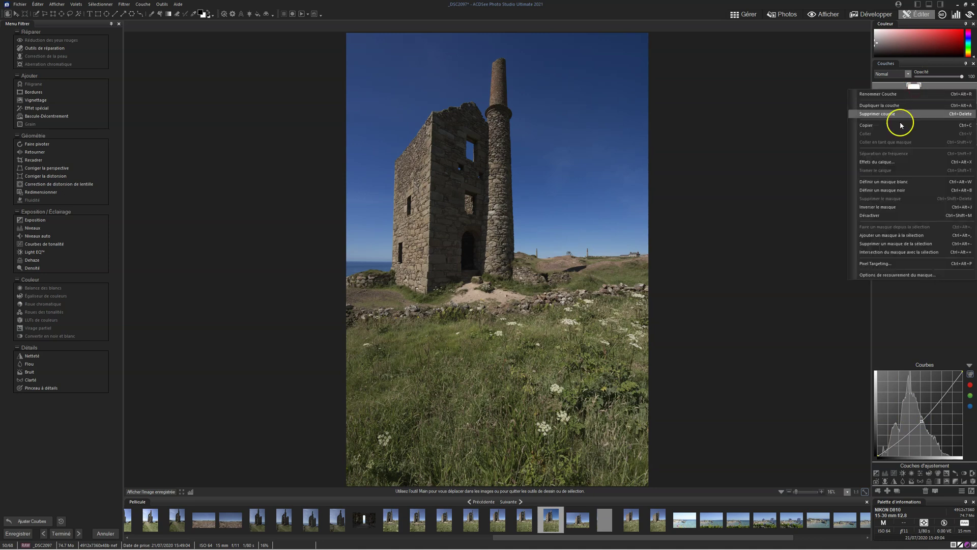
pyautogui.click(886, 206)
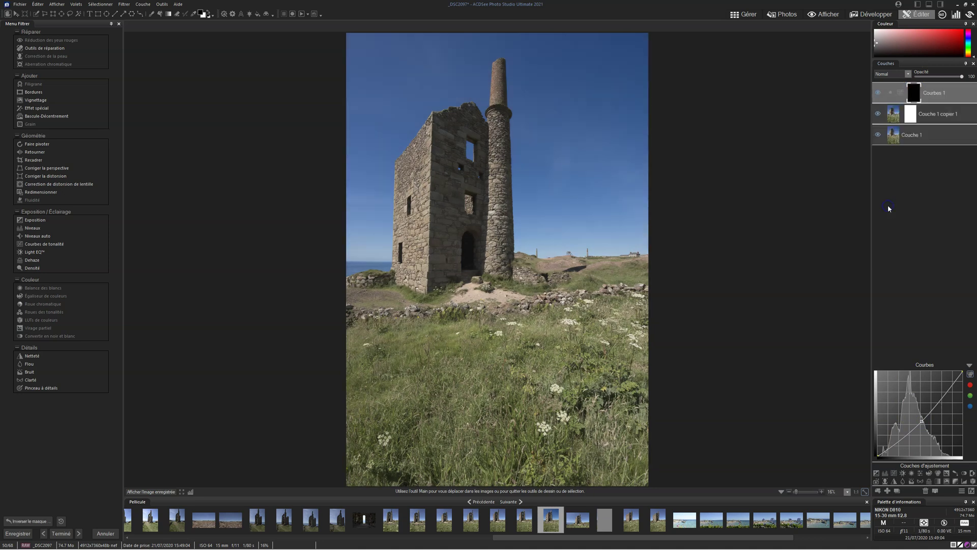
# - Brush white over the stone building on the Curves mask and move the curve's midpoint back up to the diagonal
pyautogui.press('b')
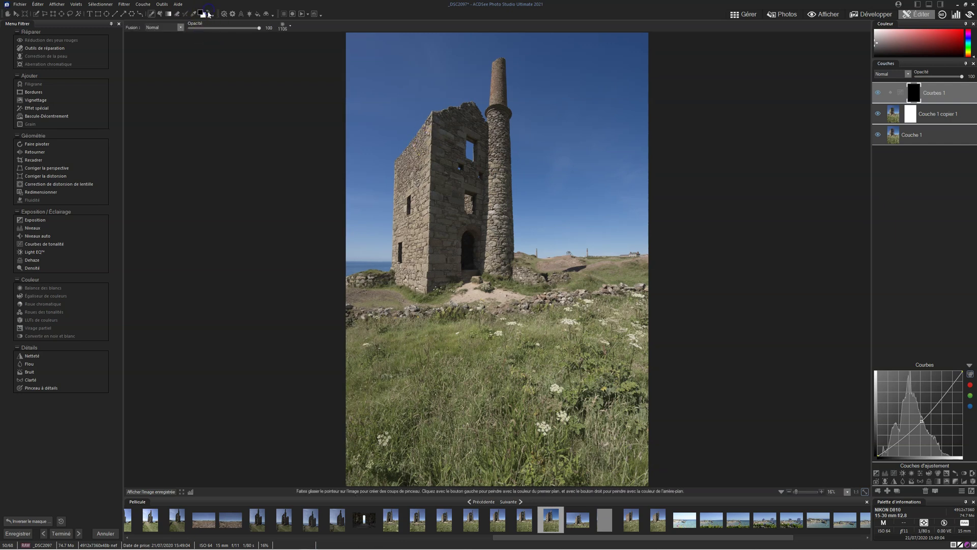
pyautogui.click(208, 13)
pyautogui.moveTo(476, 226)
pyautogui.mouseDown()
pyautogui.moveTo(431, 198)
pyautogui.moveTo(487, 188)
pyautogui.moveTo(473, 246)
pyautogui.moveTo(438, 258)
pyautogui.moveTo(455, 270)
pyautogui.moveTo(470, 210)
pyautogui.moveTo(464, 143)
pyautogui.moveTo(447, 155)
pyautogui.moveTo(444, 265)
pyautogui.moveTo(462, 276)
pyautogui.moveTo(469, 135)
pyautogui.moveTo(478, 234)
pyautogui.moveTo(443, 251)
pyautogui.moveTo(432, 167)
pyautogui.moveTo(413, 255)
pyautogui.moveTo(495, 297)
pyautogui.moveTo(446, 165)
pyautogui.moveTo(440, 249)
pyautogui.moveTo(385, 231)
pyautogui.moveTo(398, 229)
pyautogui.moveTo(459, 131)
pyautogui.moveTo(379, 118)
pyautogui.mouseUp()
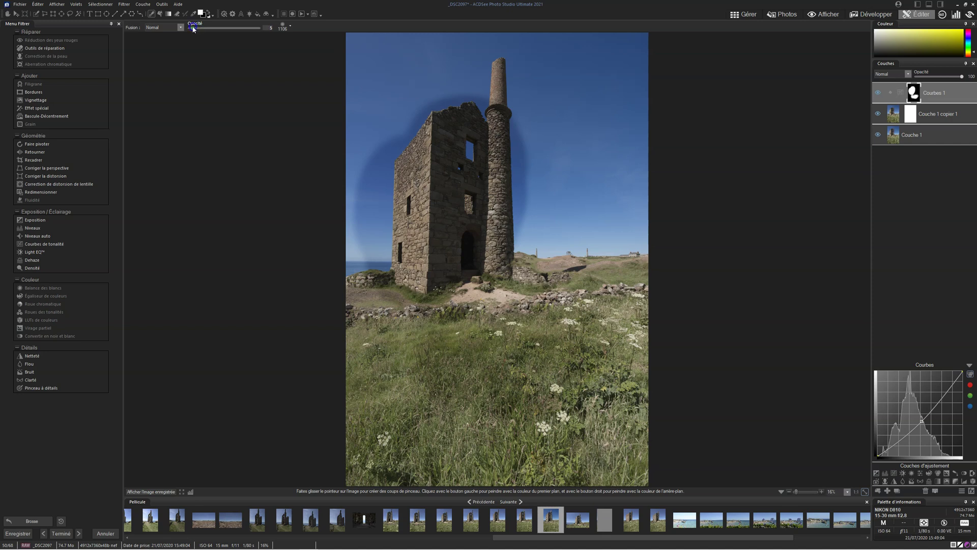
pyautogui.moveTo(637, 474)
pyautogui.mouseDown()
pyautogui.moveTo(416, 375)
pyautogui.moveTo(467, 331)
pyautogui.moveTo(544, 325)
pyautogui.moveTo(621, 347)
pyautogui.moveTo(588, 286)
pyautogui.moveTo(618, 296)
pyautogui.moveTo(681, 378)
pyautogui.moveTo(957, 412)
pyautogui.moveTo(920, 414)
pyautogui.mouseUp()
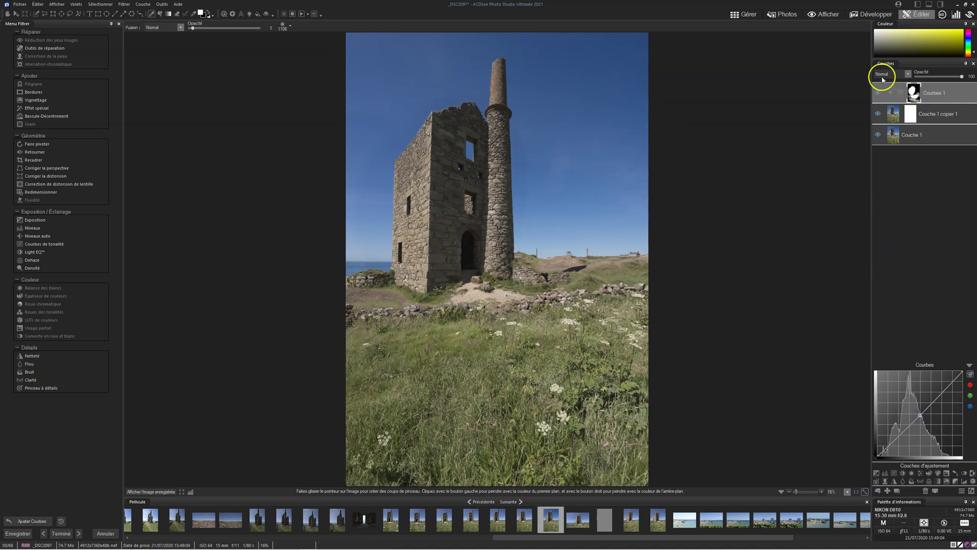
# - Delete the masked Curves adjustment layer above the copied photo layer
pyautogui.click(919, 98)
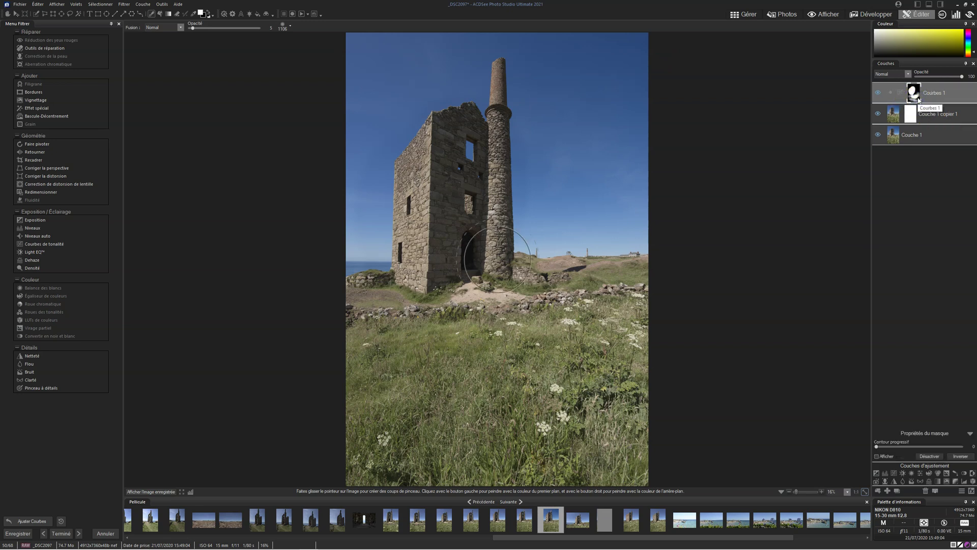
pyautogui.press('Delete')
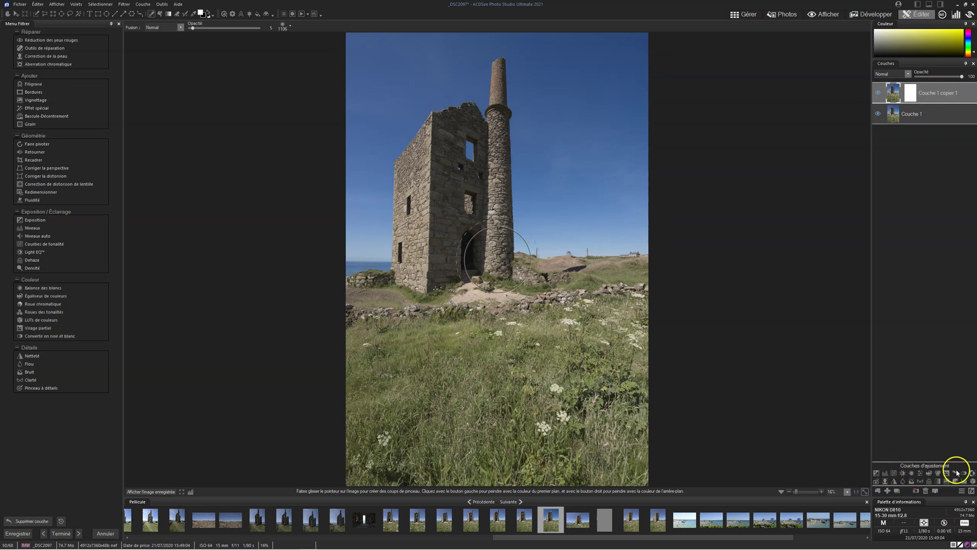
# - Try a Dehaze adjustment layer with an amount of 47 above the copied layer, and delete it
pyautogui.click(927, 479)
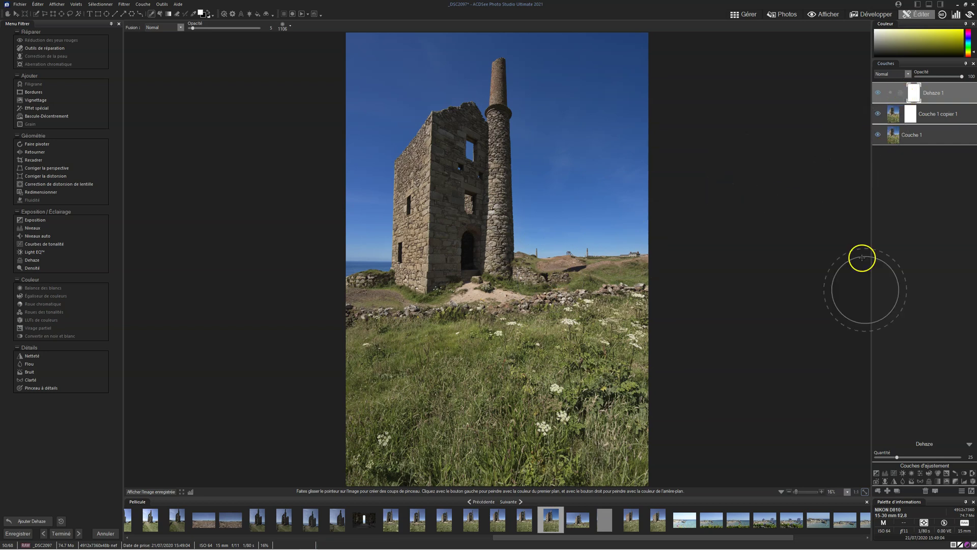
pyautogui.moveTo(898, 457); pyautogui.dragTo(916, 458)
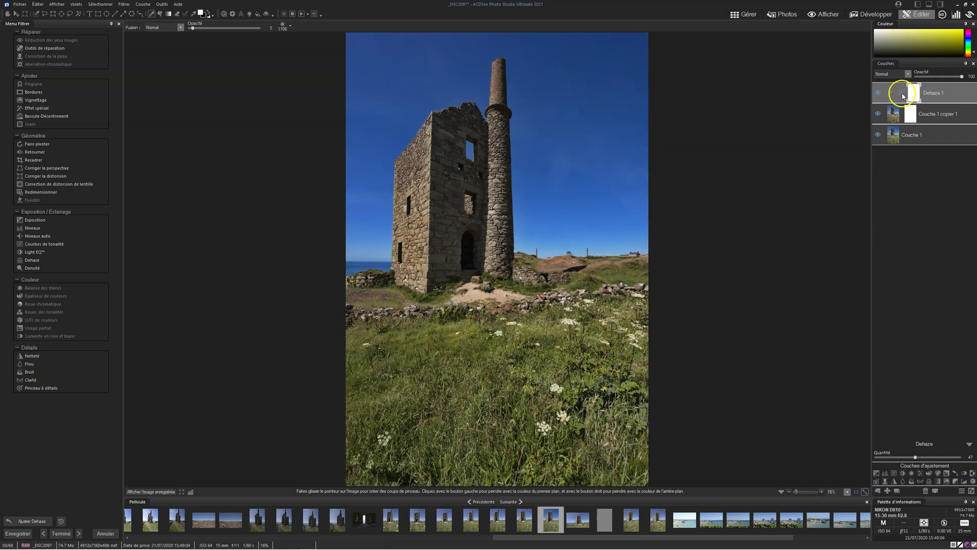
pyautogui.press('Delete')
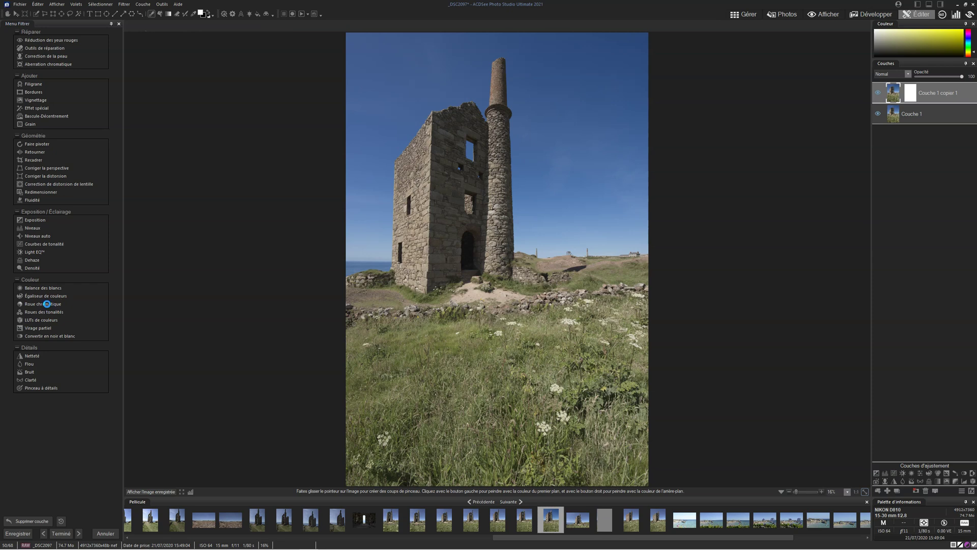
# - Start the Roue chromatique filter on the copied layer, target the yellow-green range and set its saturation to 56
pyautogui.click(46, 304)
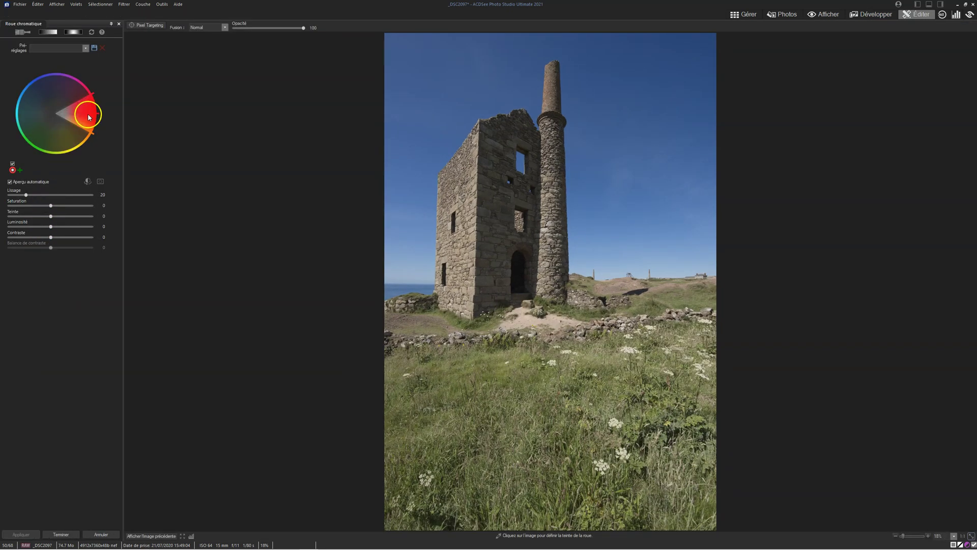
pyautogui.moveTo(87, 112); pyautogui.dragTo(58, 132)
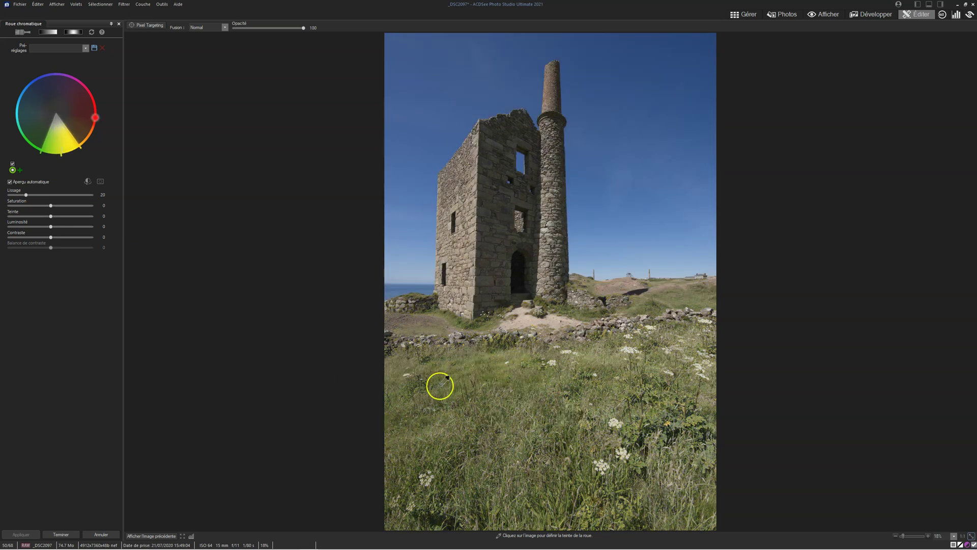
pyautogui.moveTo(51, 205); pyautogui.dragTo(54, 206)
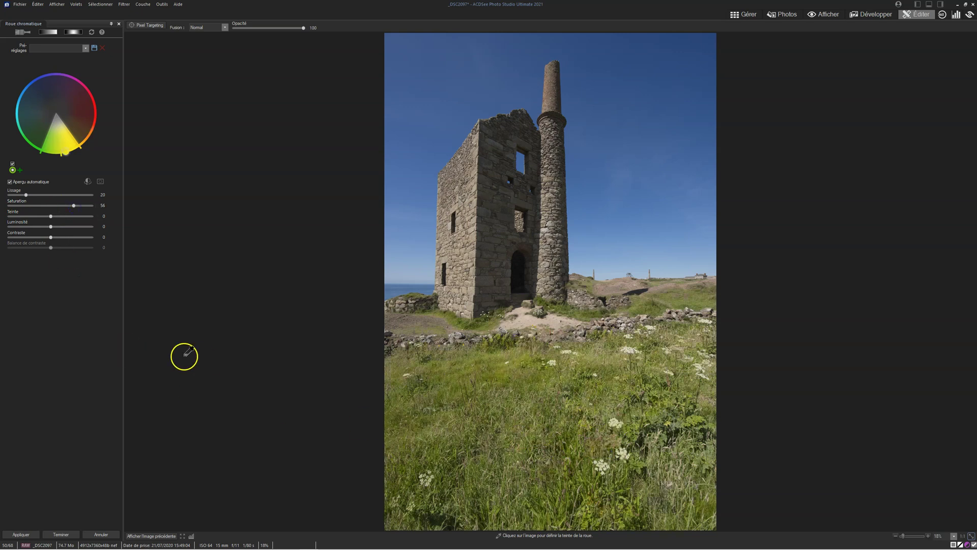
# - Set the colour wheel's brush to Magique mode and paint the effect over the grass in the foreground
pyautogui.click(26, 33)
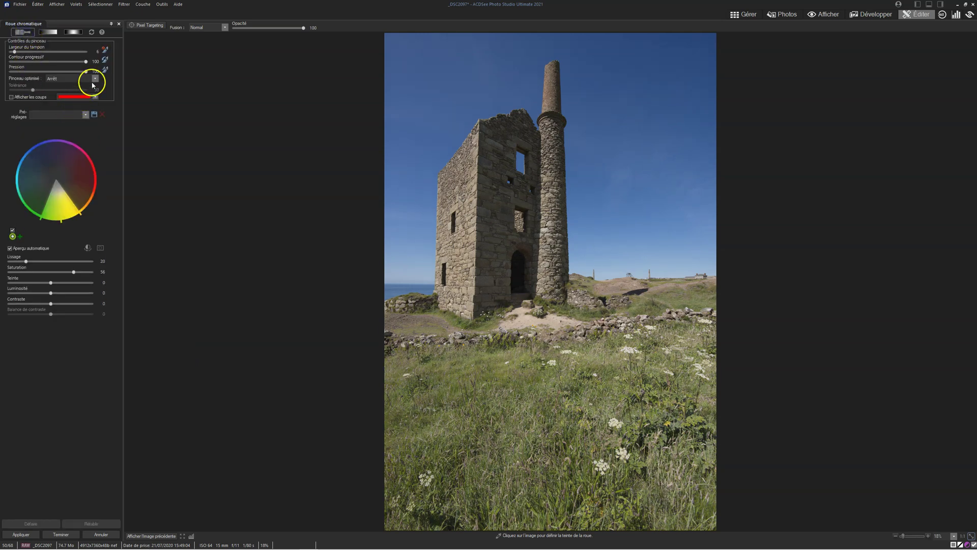
pyautogui.click(96, 80)
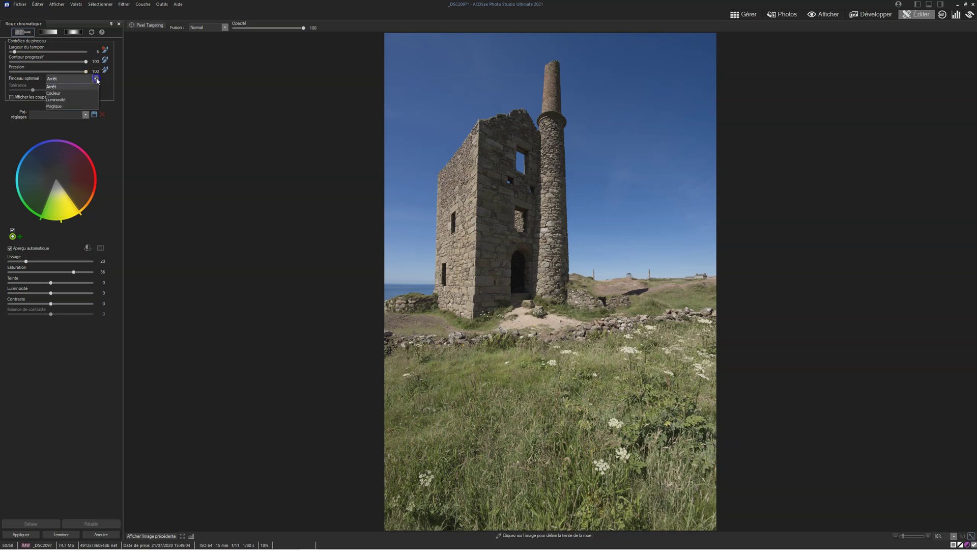
pyautogui.click(64, 105)
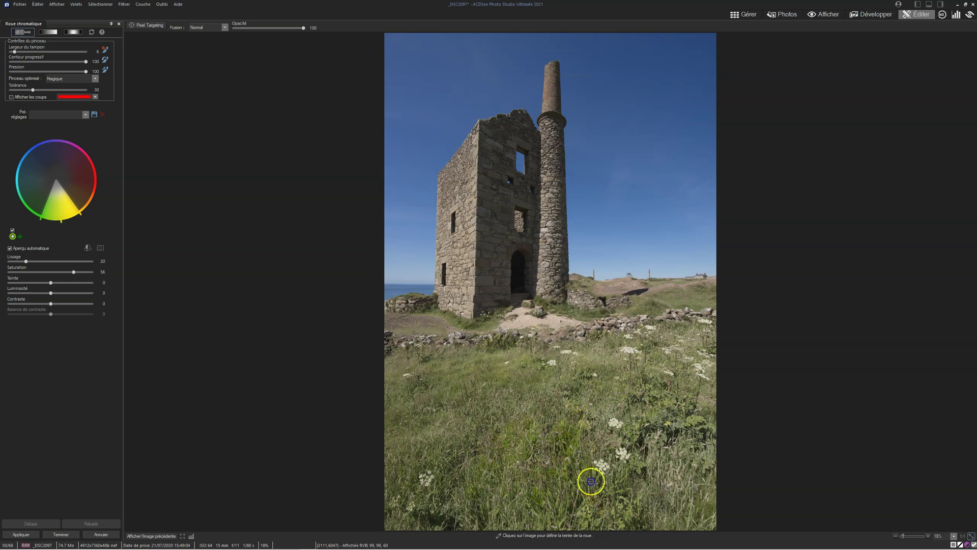
pyautogui.click(633, 416)
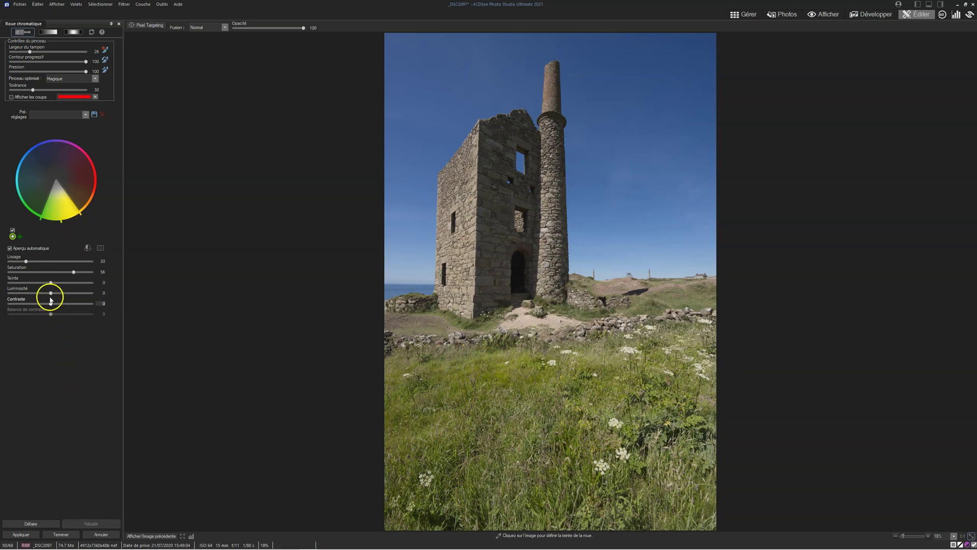
# - Set the yellow-green range's luminosity to -26, apply the Roue chromatique filter and finish it
pyautogui.moveTo(51, 293); pyautogui.dragTo(41, 293)
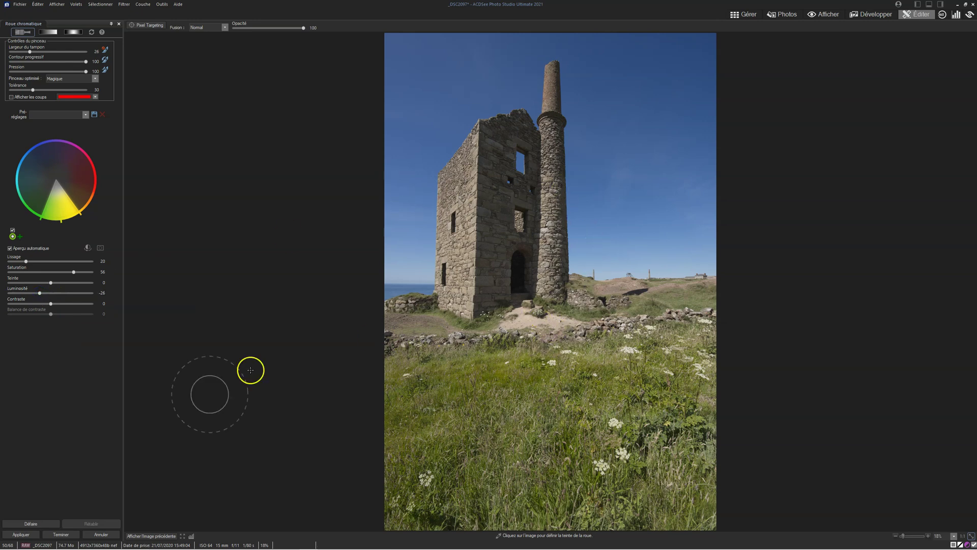
pyautogui.click(23, 533)
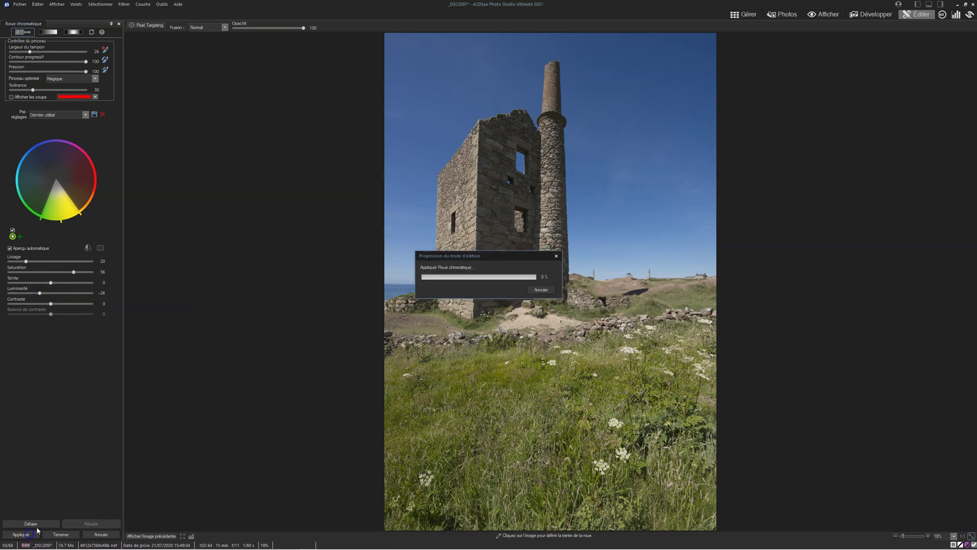
pyautogui.click(323, 314)
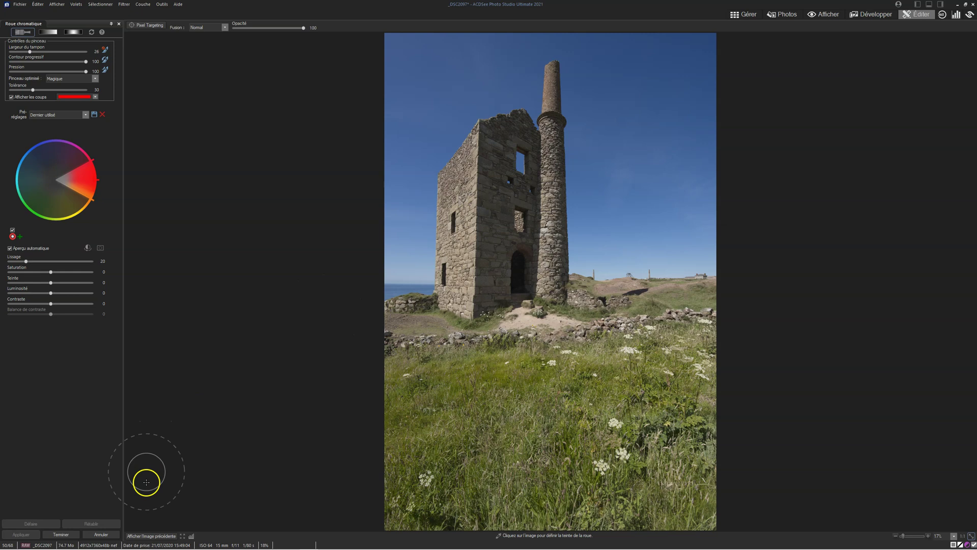
pyautogui.click(69, 535)
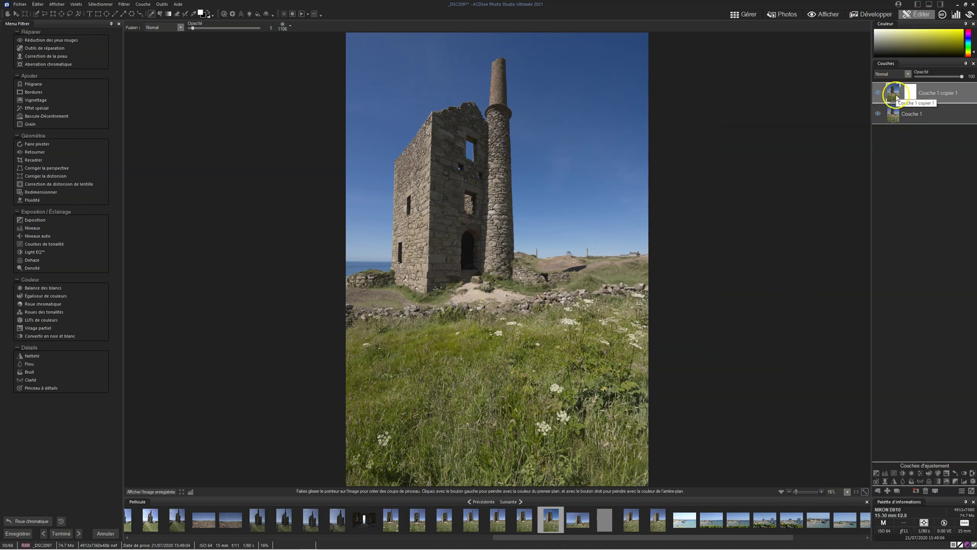
# - Compare the grass with and without the copied layer by toggling its visibility, and look through the layer's blending modes
pyautogui.click(880, 92)
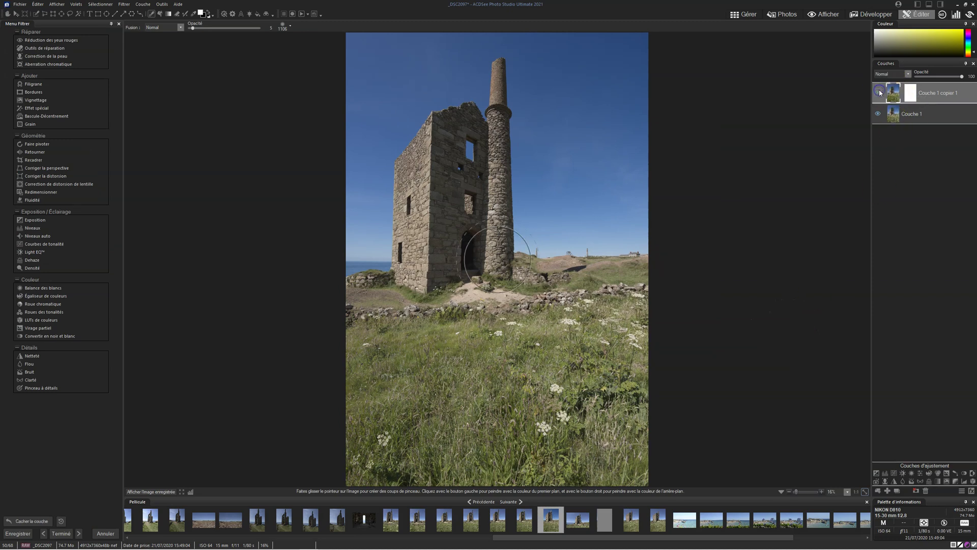
pyautogui.click(878, 93)
pyautogui.click(877, 94)
pyautogui.click(877, 94)
pyautogui.click(878, 94)
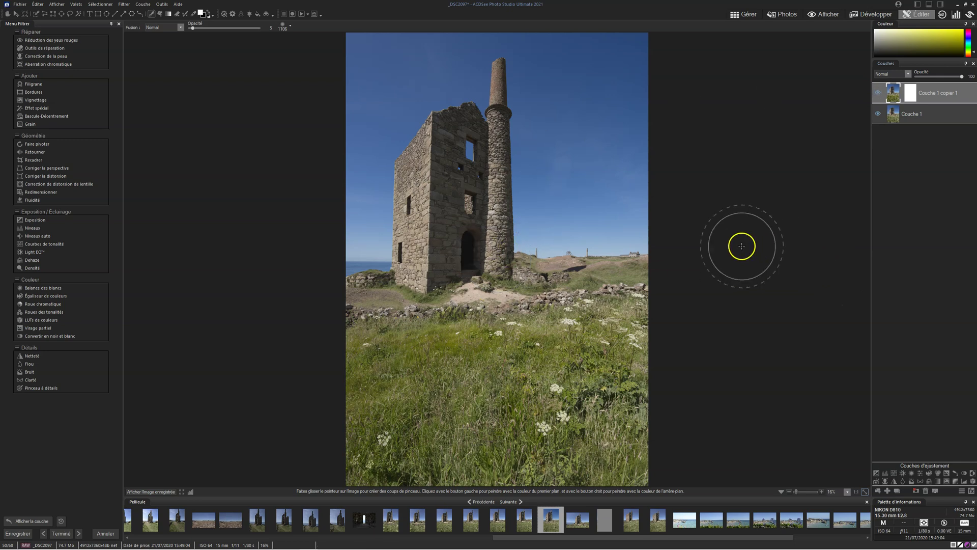
pyautogui.click(908, 74)
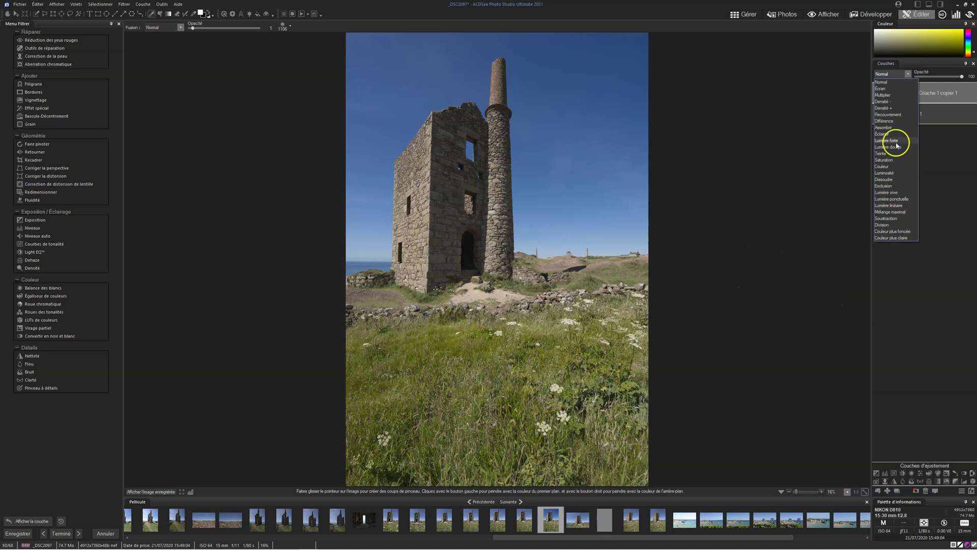
pyautogui.click(909, 74)
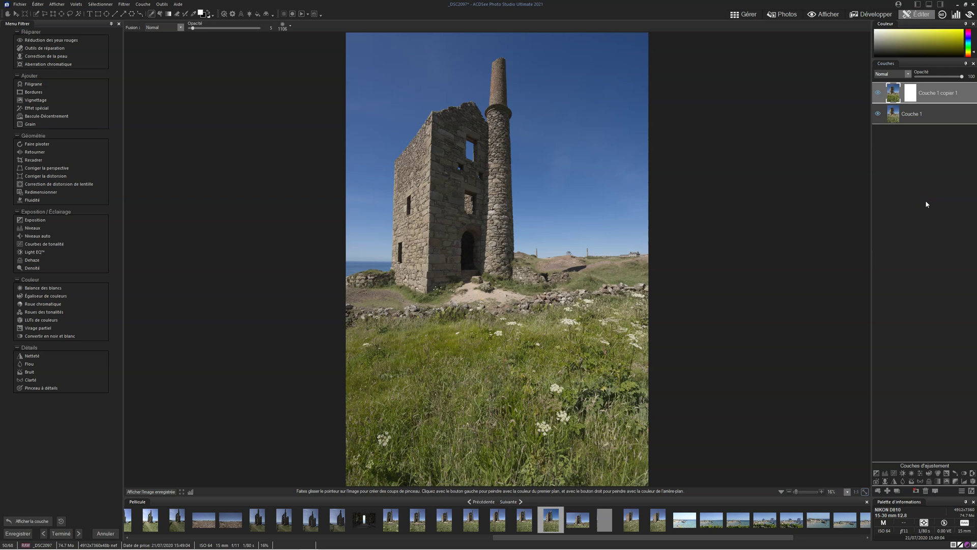
# - Return to Gérer mode, saving the layered image as _DSC2097 in ACDC format in the 2020-07-21 folder
pyautogui.click(737, 17)
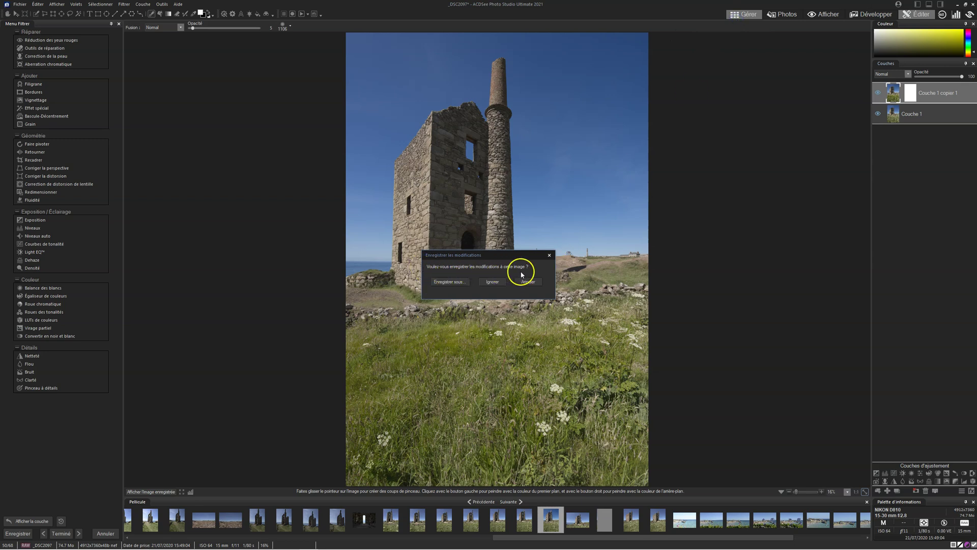
pyautogui.click(451, 282)
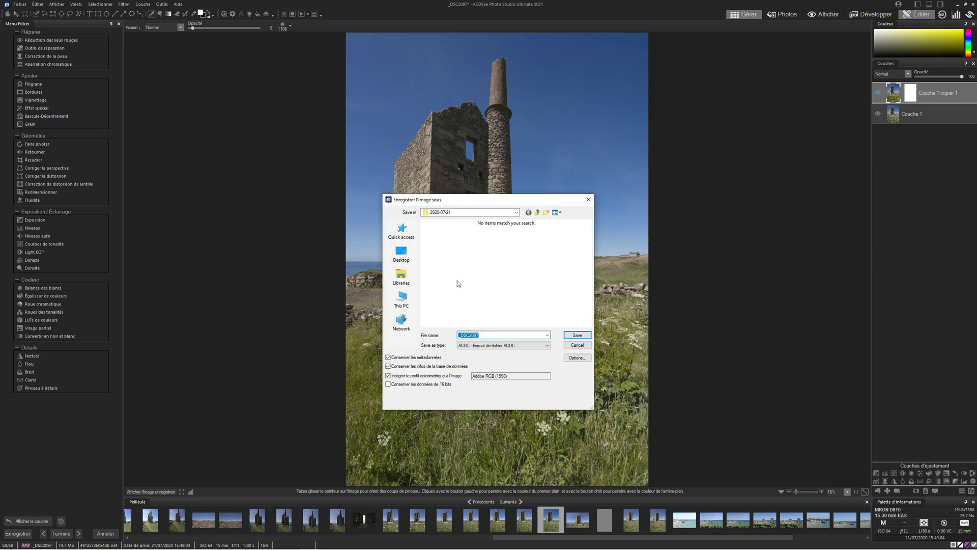
pyautogui.click(509, 346)
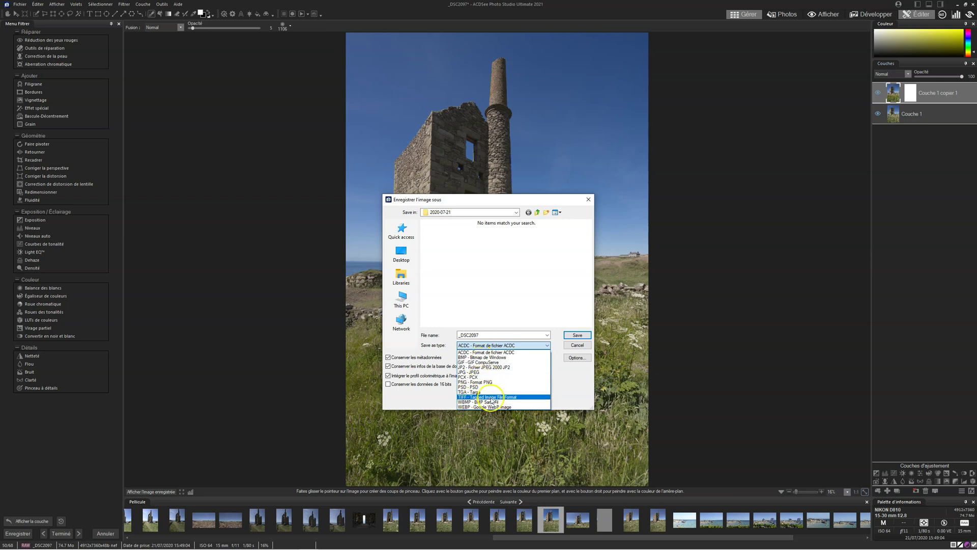
pyautogui.click(498, 352)
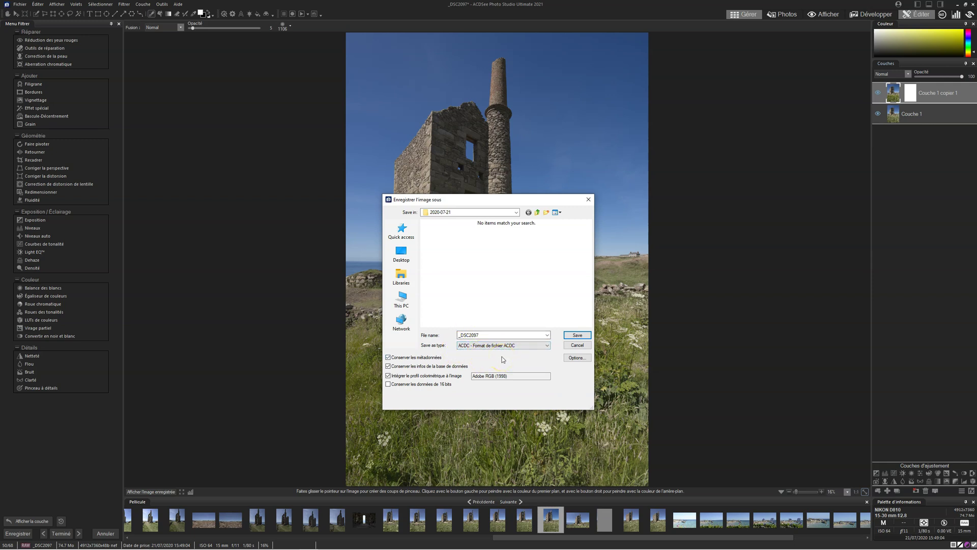
pyautogui.click(576, 336)
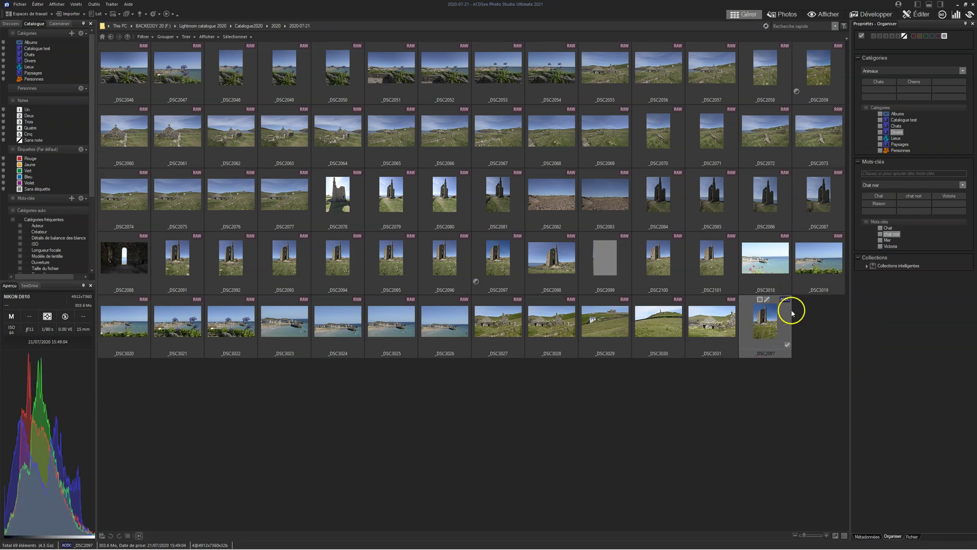
# - Reopen the ACDC file _DSC2097 in Éditer mode to check its layers, and switch to the RAW photo _DSC2099
pyautogui.click(912, 14)
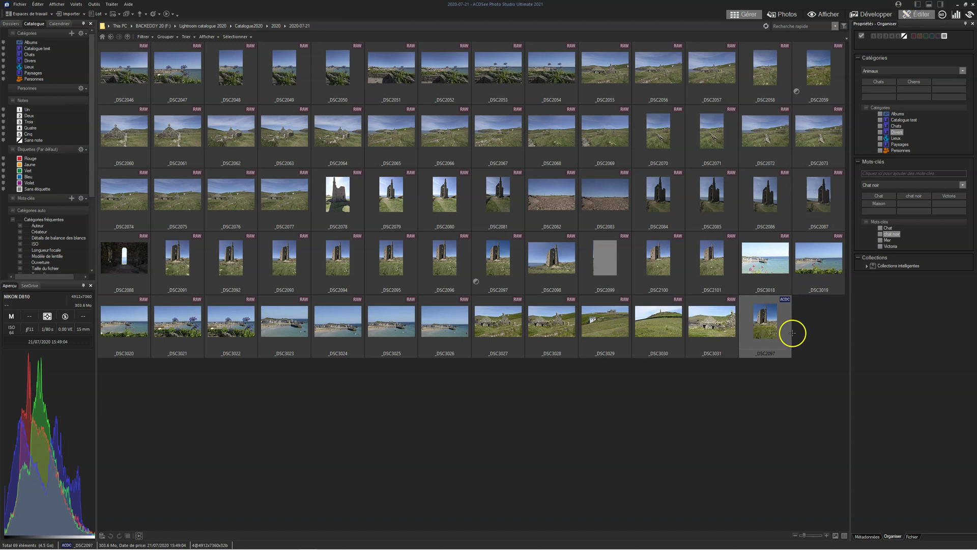
pyautogui.doubleClick(764, 323)
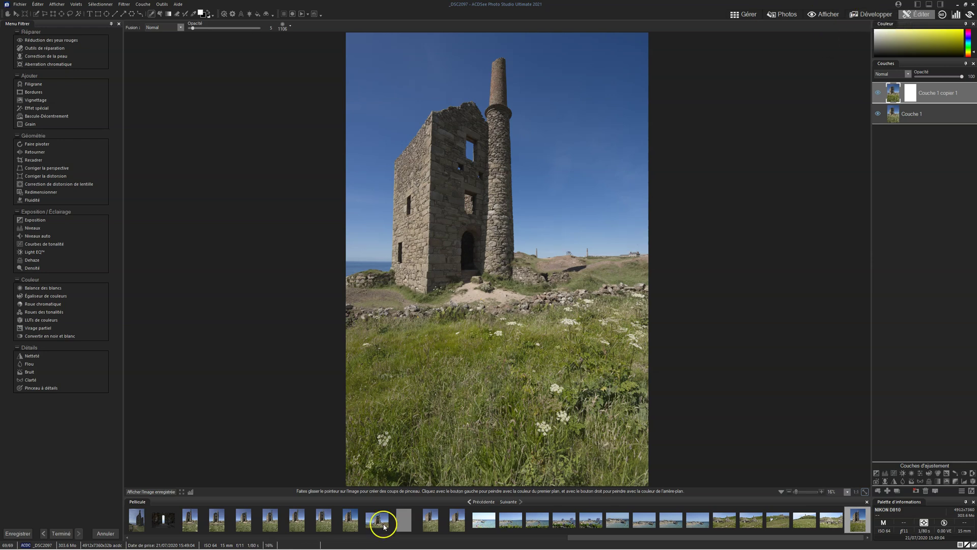
pyautogui.click(404, 520)
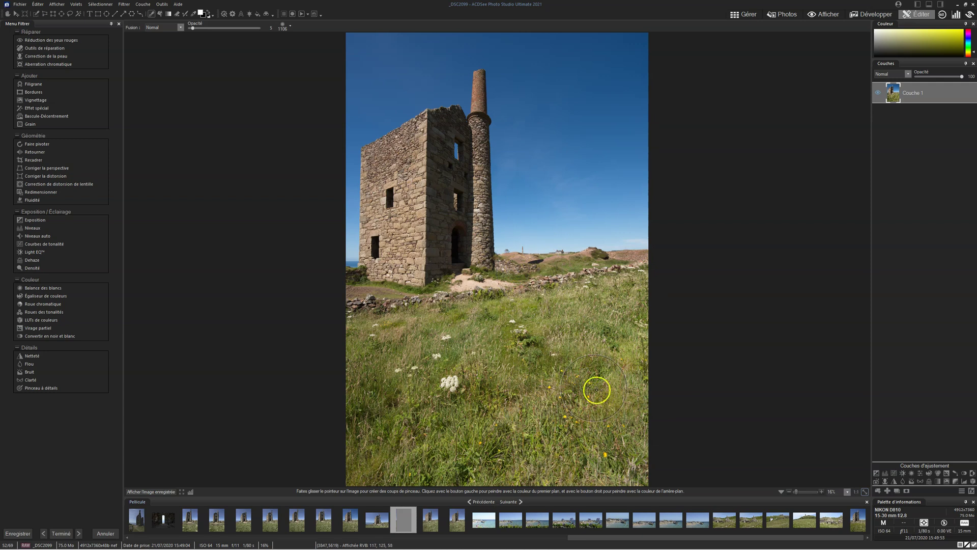
# - Return to Gérer mode and look over the dated 2020 folders in the folder tree
pyautogui.click(747, 16)
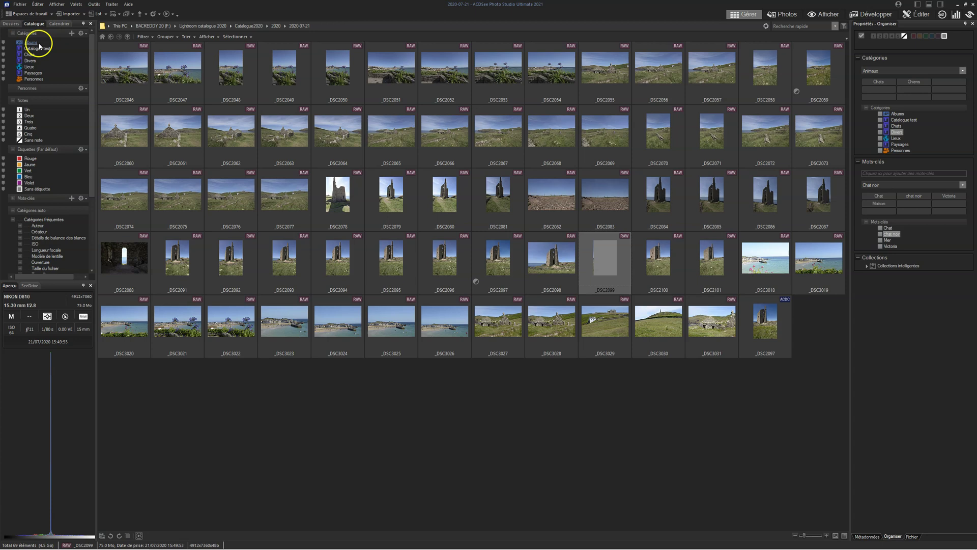
pyautogui.click(11, 24)
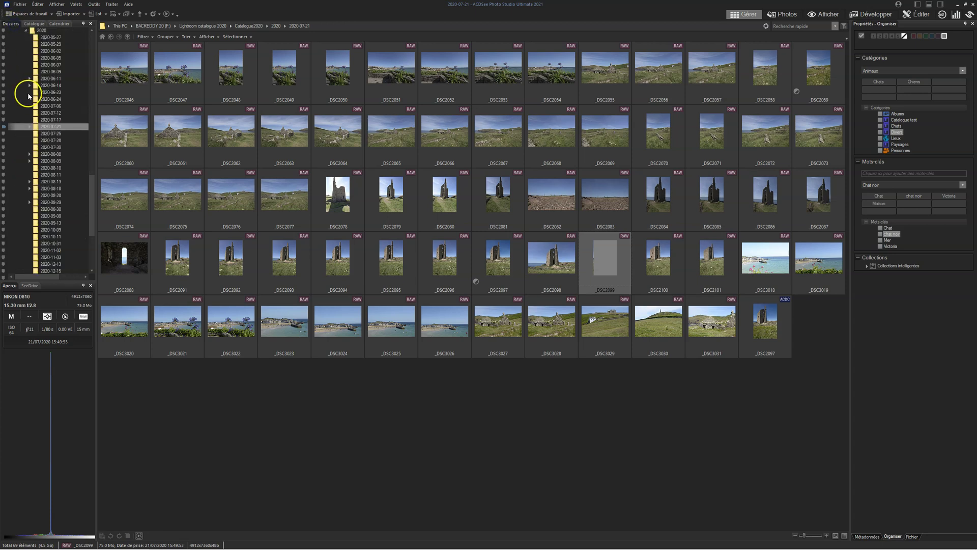
pyautogui.scroll(-5, 35, 76)
pyautogui.scroll(4, 36, 78)
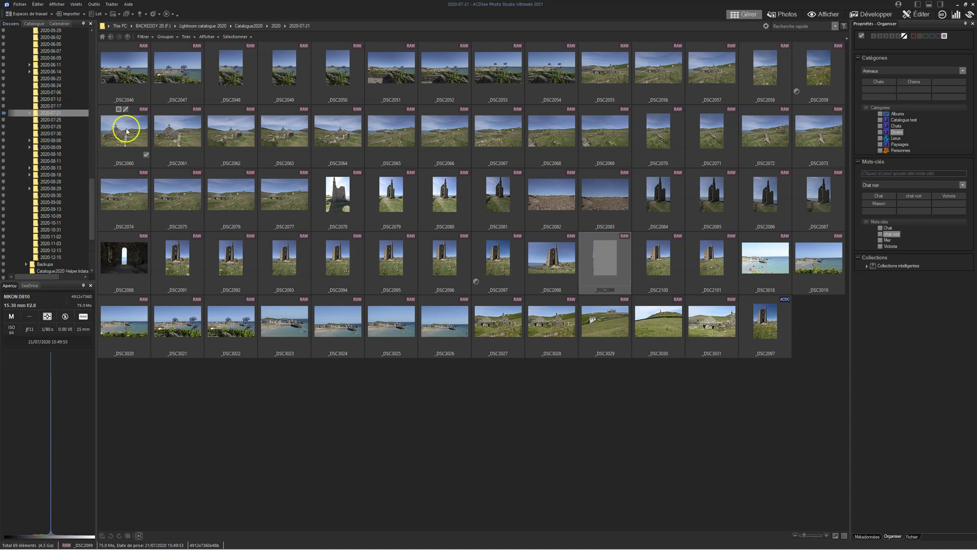
# - Browse the Photos mode timeline to May 2021 and open the stone tower photo from the June 2021 group full size
pyautogui.click(786, 13)
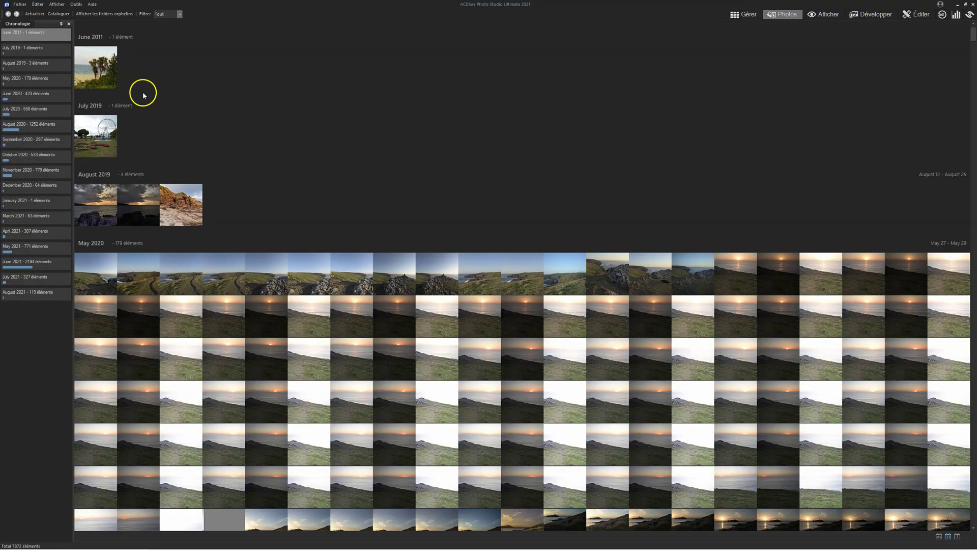
pyautogui.scroll(-15, 576, 385)
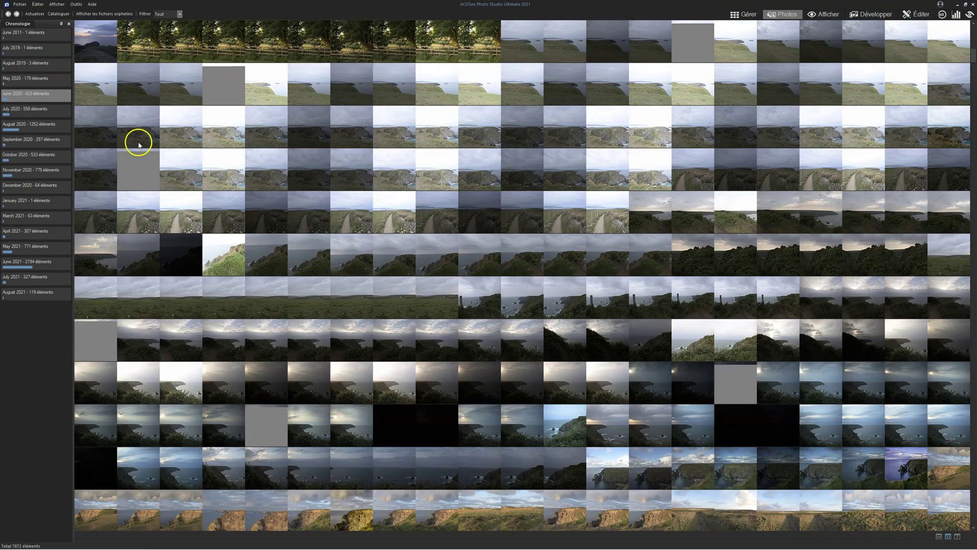
pyautogui.click(32, 246)
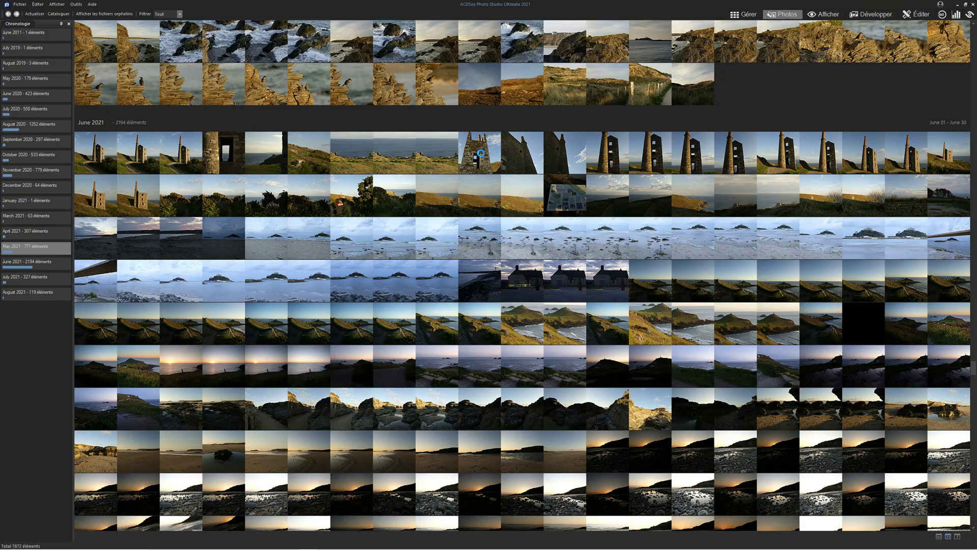
pyautogui.doubleClick(481, 153)
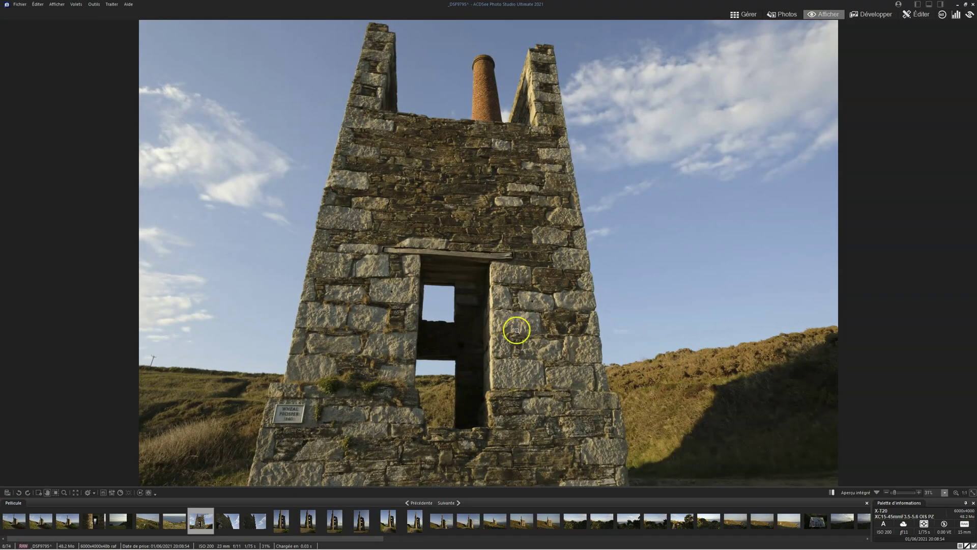
# - Return to Gérer mode, select the stone tower photo _DSF9795 and open the external editor configuration
pyautogui.click(742, 18)
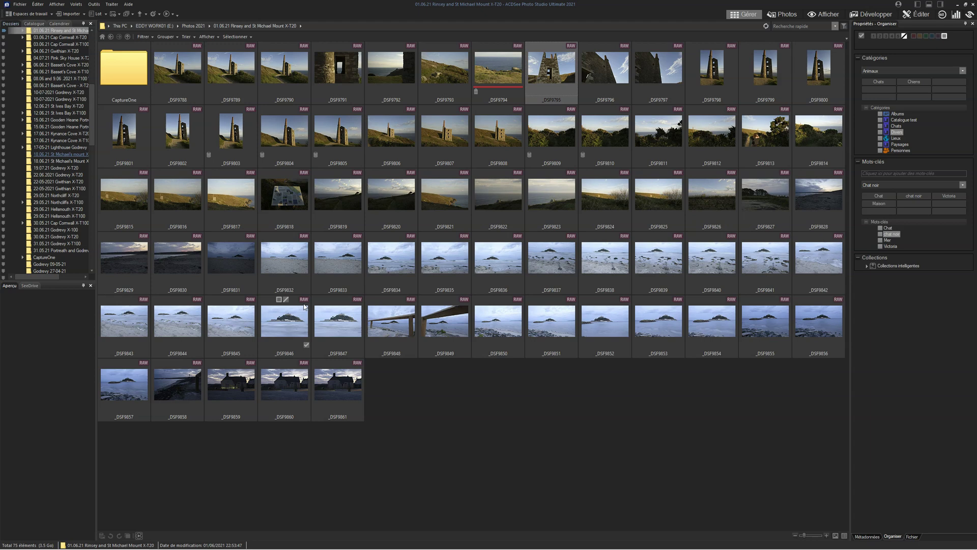
pyautogui.click(519, 96)
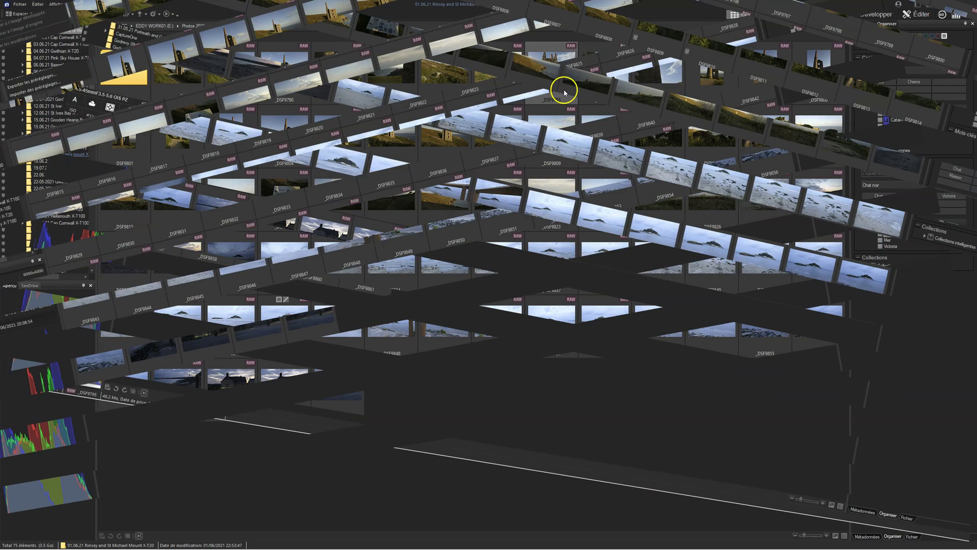
pyautogui.click(94, 5)
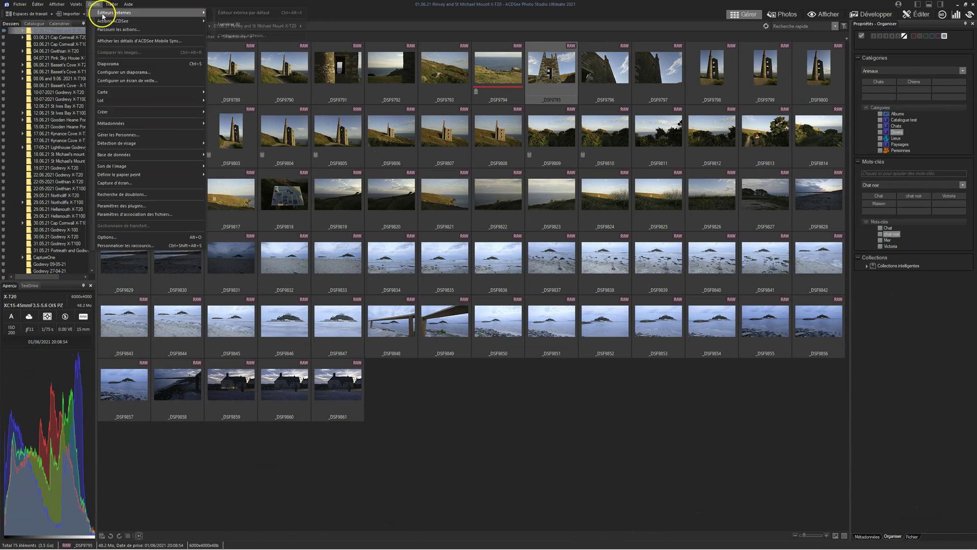
pyautogui.moveTo(114, 12)
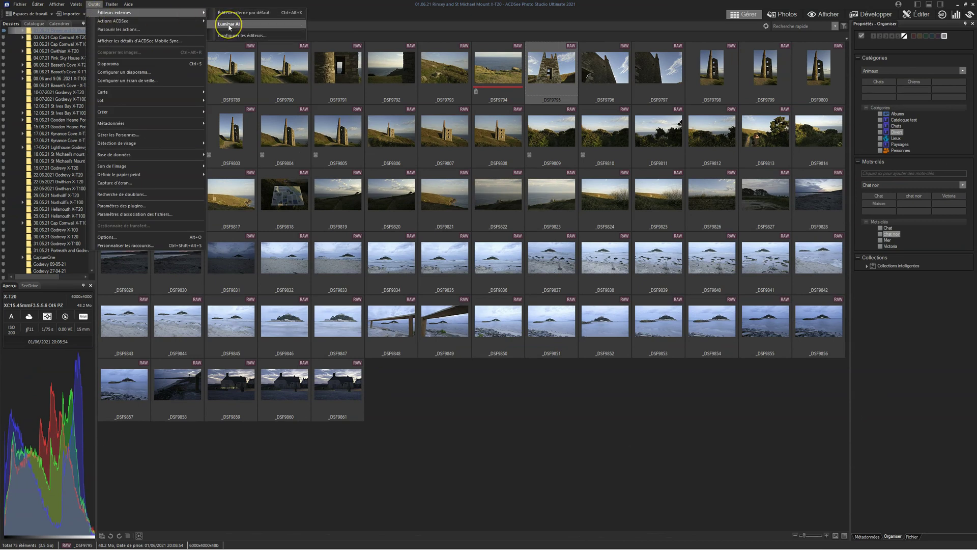
pyautogui.click(228, 36)
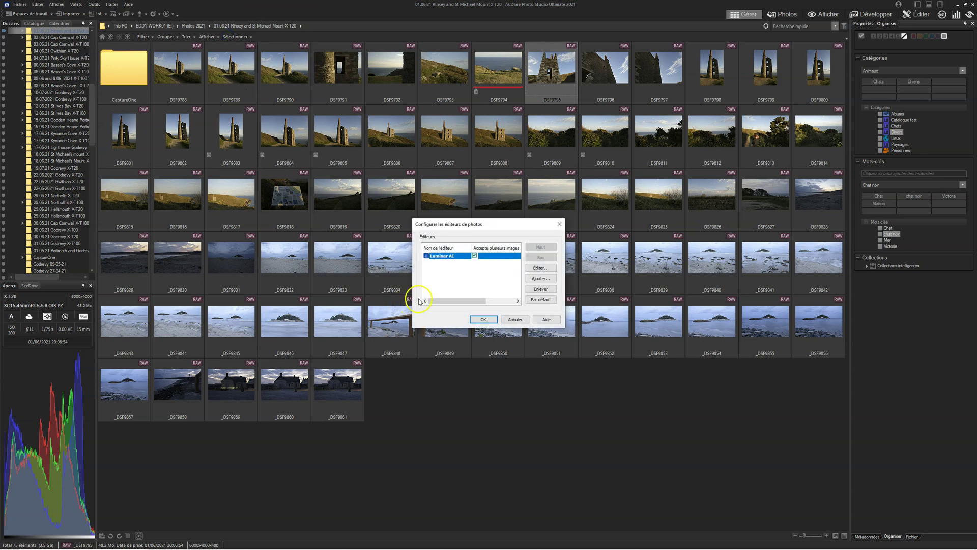
# - Add DxO PhotoLab 4 as an external editor, using the DxO.PhotoLab application from C:\Program Files\DxO\DxO PhotoLab 4, and confirm the configuration
pyautogui.click(549, 279)
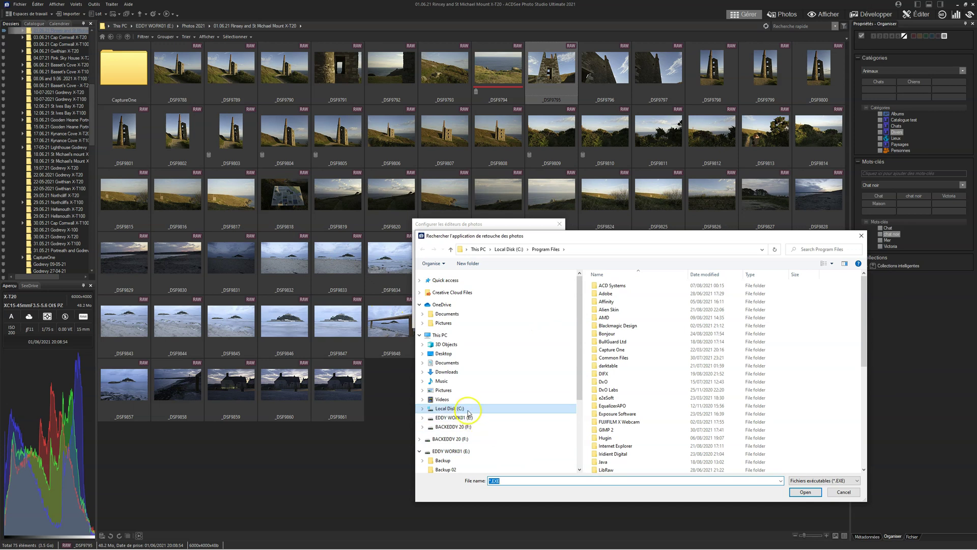
pyautogui.click(449, 409)
pyautogui.doubleClick(628, 318)
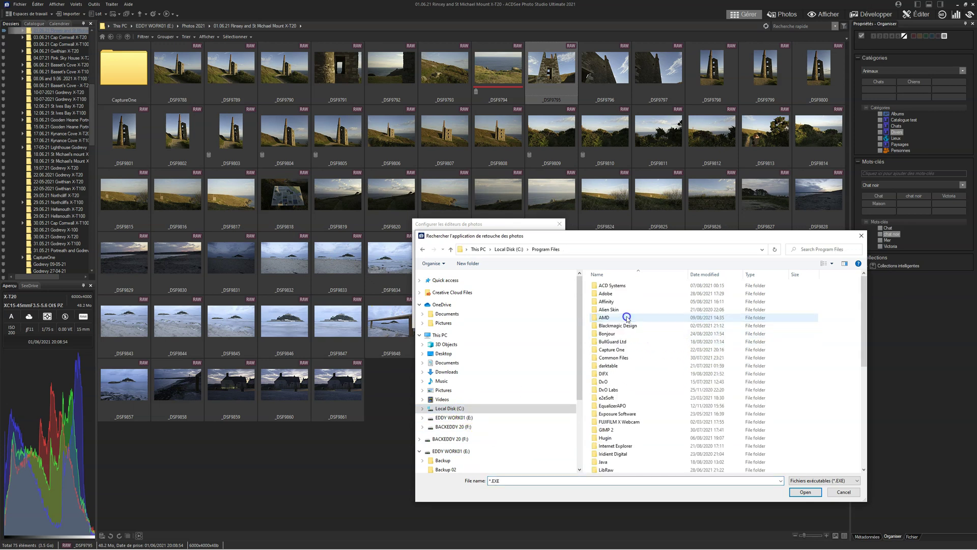
pyautogui.doubleClick(605, 381)
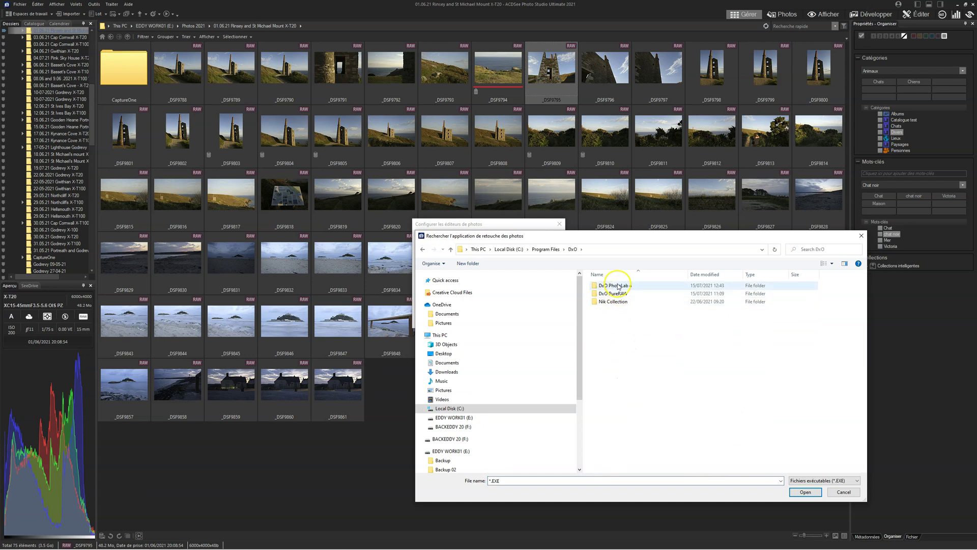
pyautogui.doubleClick(616, 285)
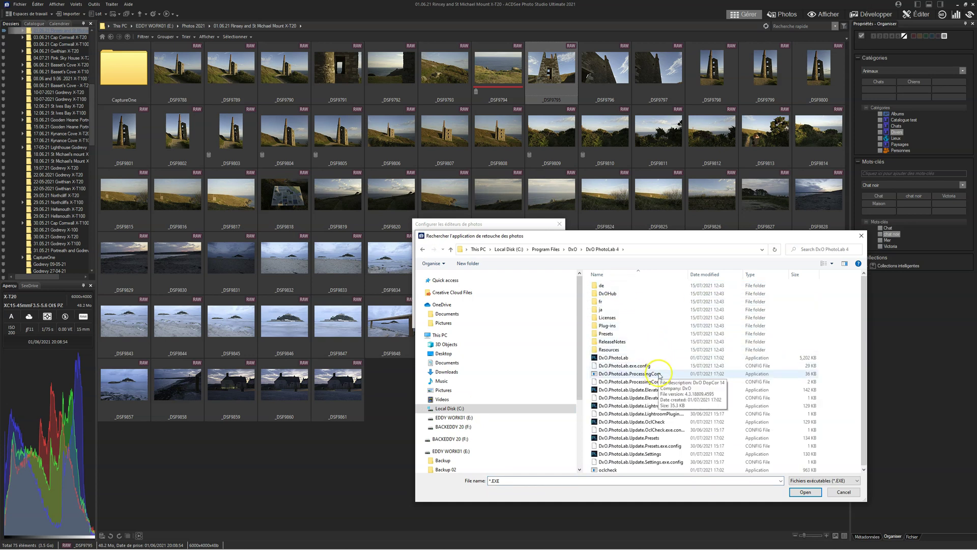
pyautogui.click(632, 360)
pyautogui.click(803, 492)
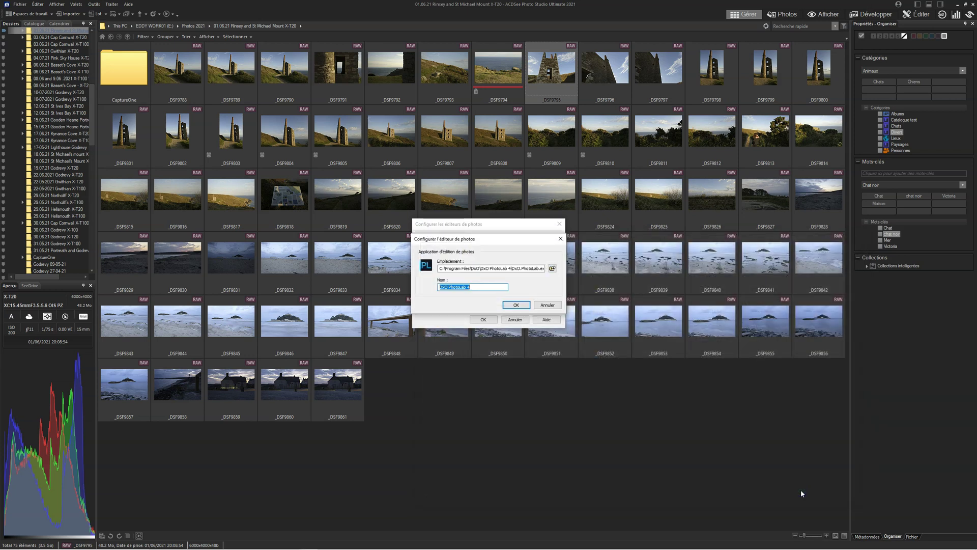
pyautogui.click(503, 307)
pyautogui.click(517, 306)
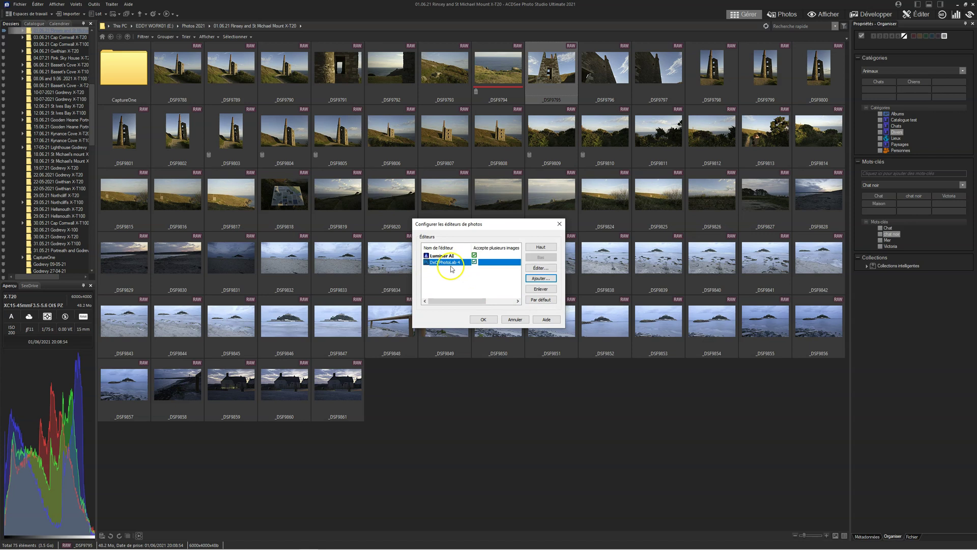
pyautogui.click(483, 320)
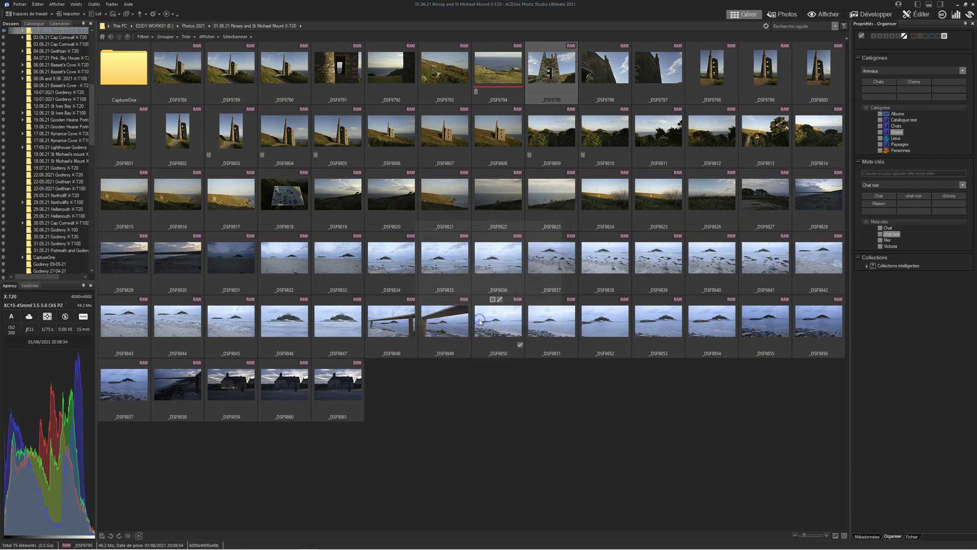
# - Look over the list of external editors available for opening the selected photo
pyautogui.click(100, 5)
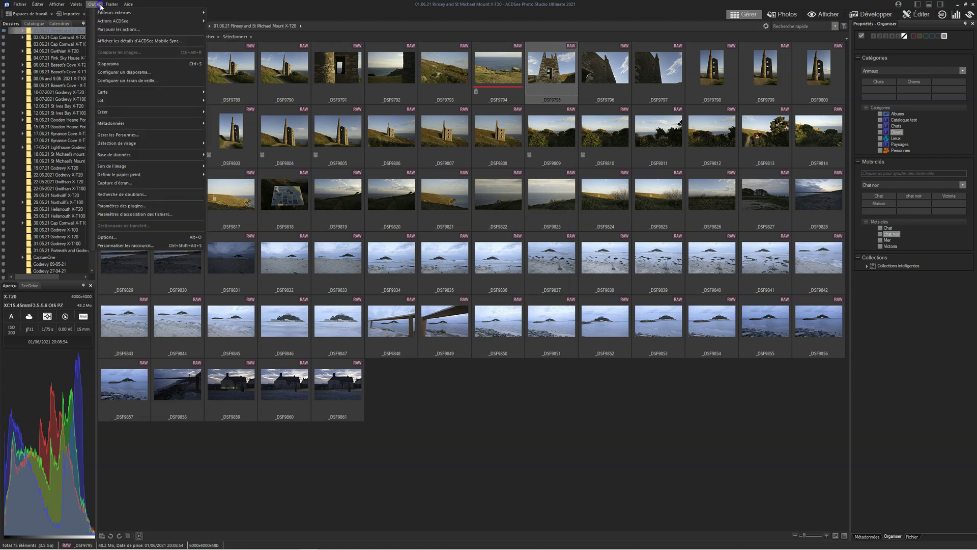
pyautogui.moveTo(100, 13)
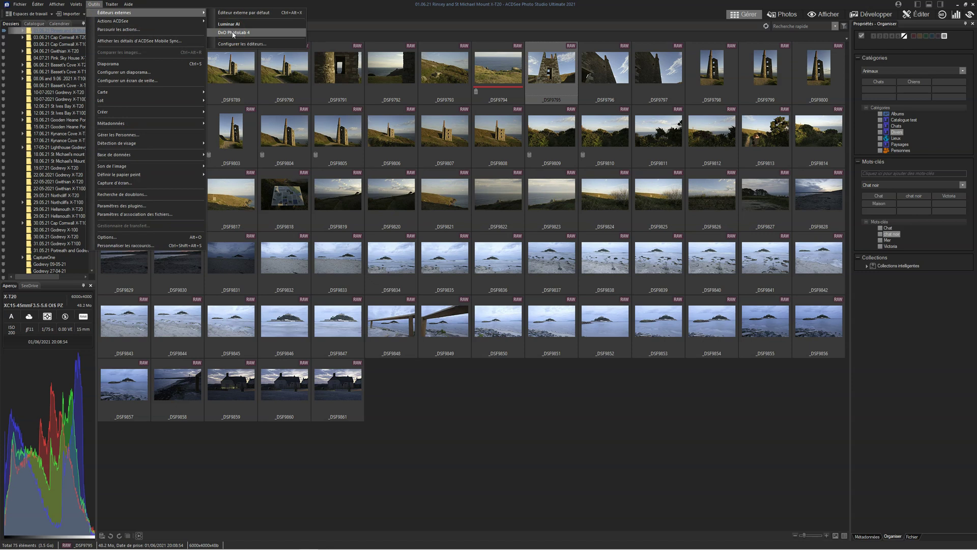
pyautogui.click(561, 71)
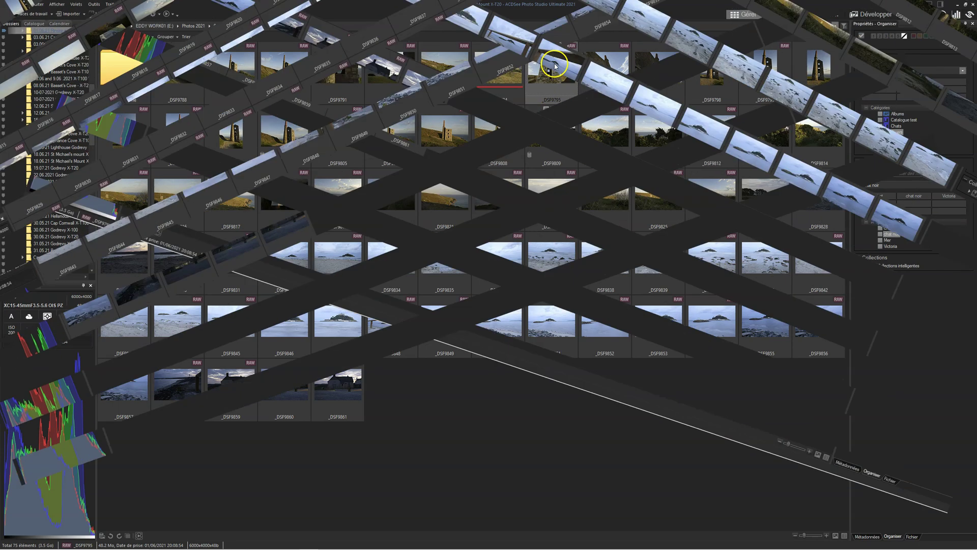
# - Open the ACDSee action browser (Navigateur d'actions) for the photo _DSF9795
pyautogui.click(555, 65)
pyautogui.rightClick(555, 65)
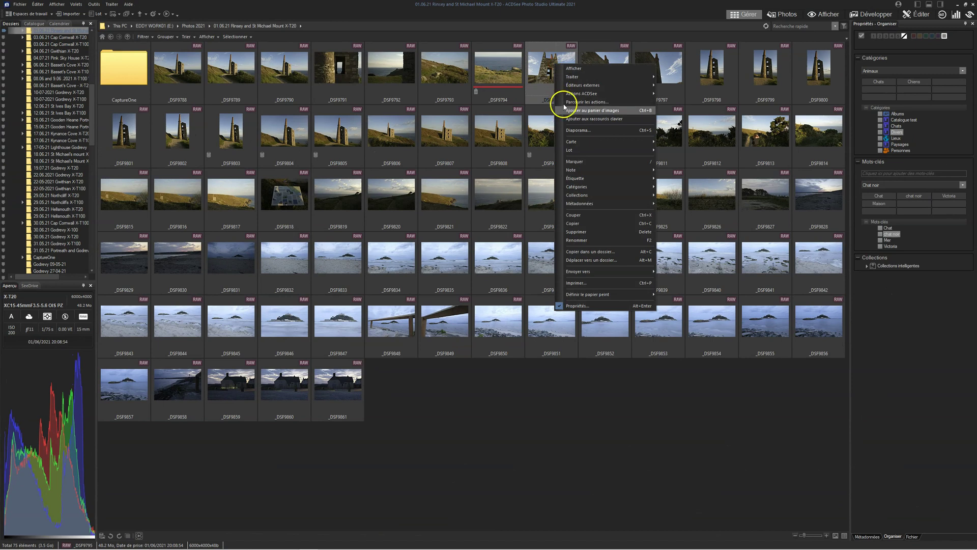
pyautogui.moveTo(582, 89)
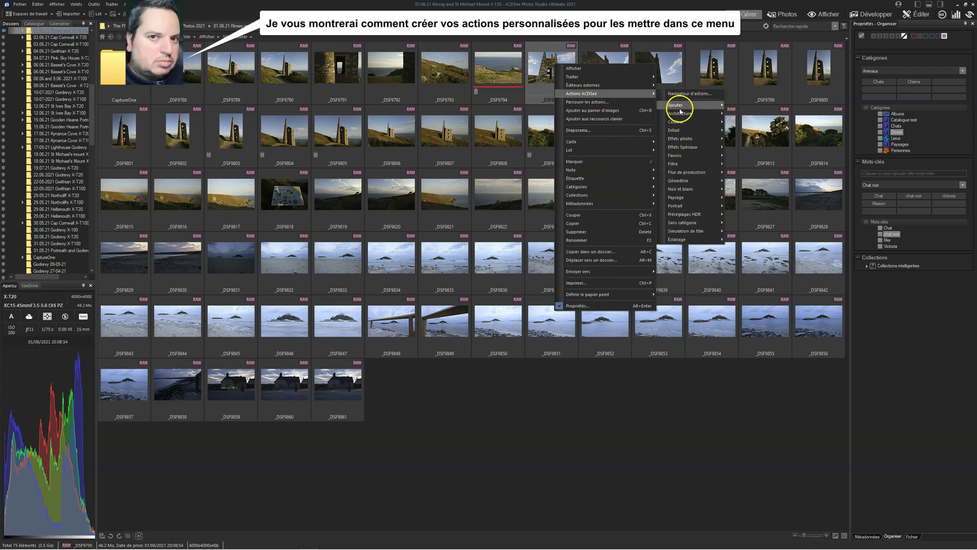
pyautogui.click(680, 95)
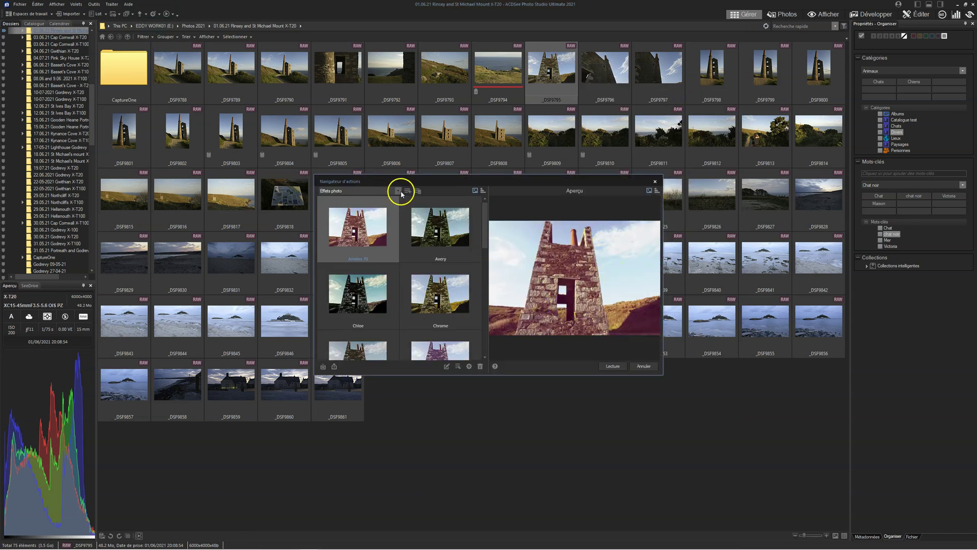
# - Preview the Effets photo actions on the tower photo, from Avery, Chrome and Chloe through Estomper, Instantané and Halo mauve to Riley and Sophia
pyautogui.click(437, 220)
pyautogui.click(434, 280)
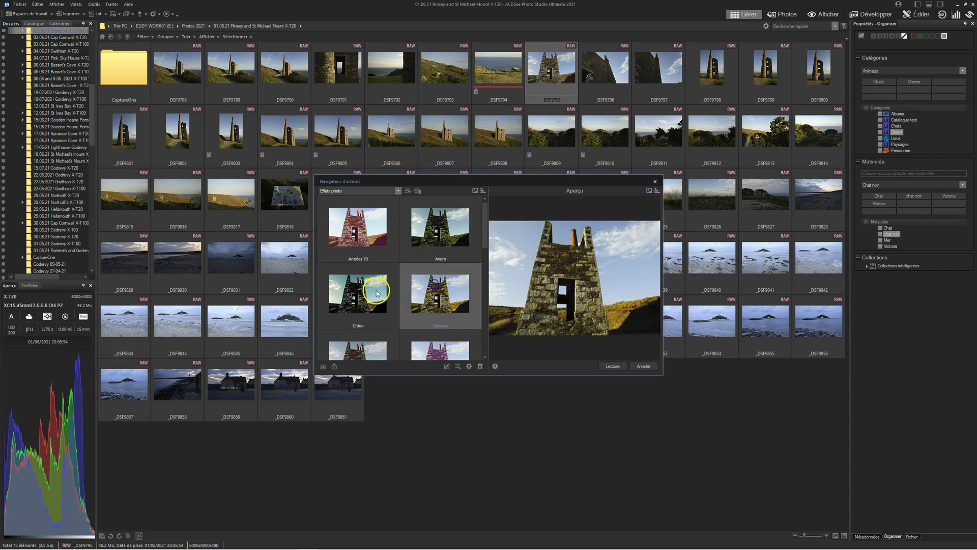
pyautogui.click(355, 289)
pyautogui.click(350, 344)
pyautogui.scroll(-2, 432, 316)
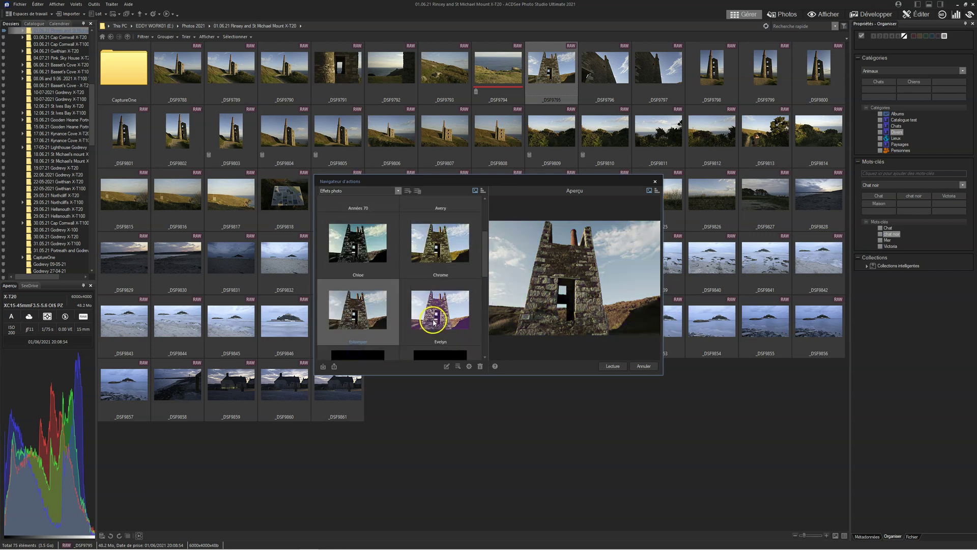
pyautogui.click(424, 274)
pyautogui.click(417, 326)
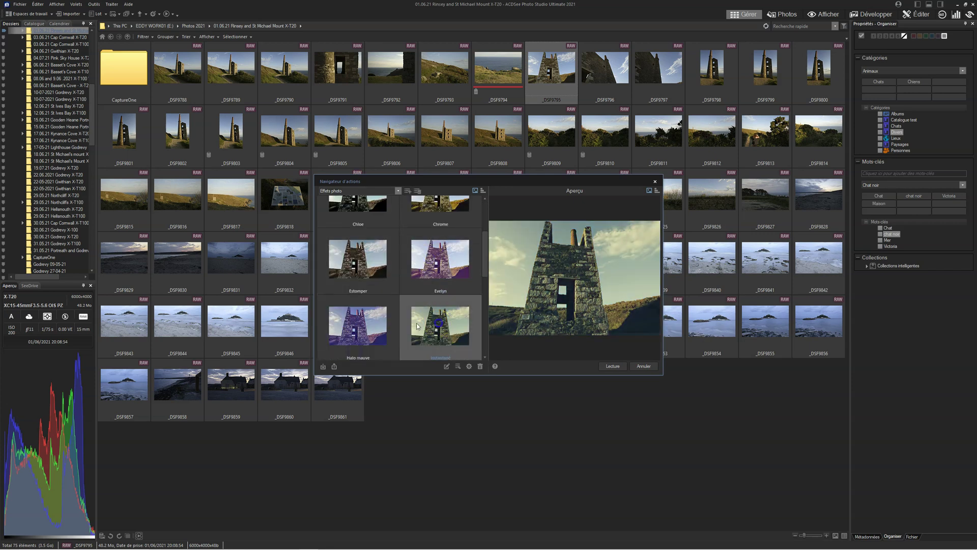
pyautogui.click(371, 323)
pyautogui.scroll(-2, 371, 323)
pyautogui.click(436, 290)
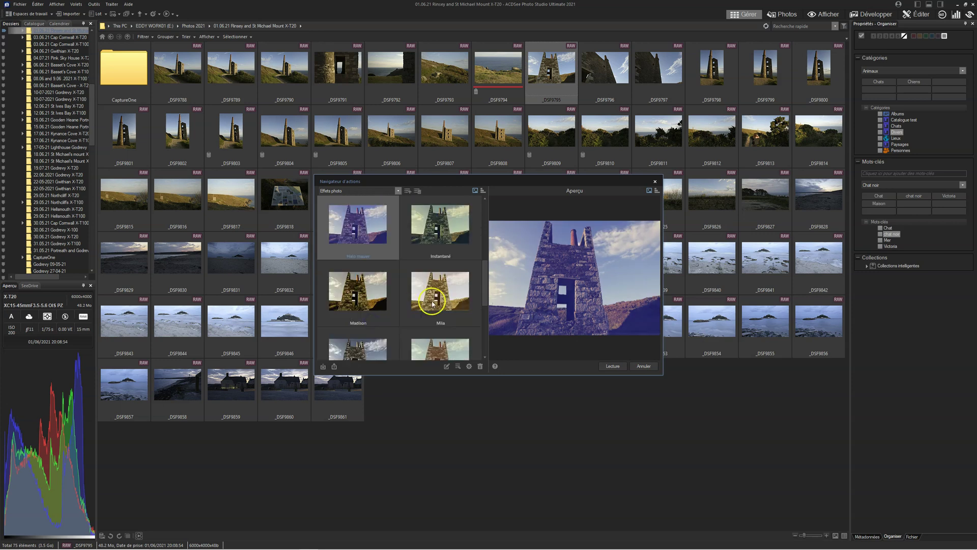
pyautogui.click(370, 293)
pyautogui.click(366, 350)
pyautogui.scroll(-2, 404, 301)
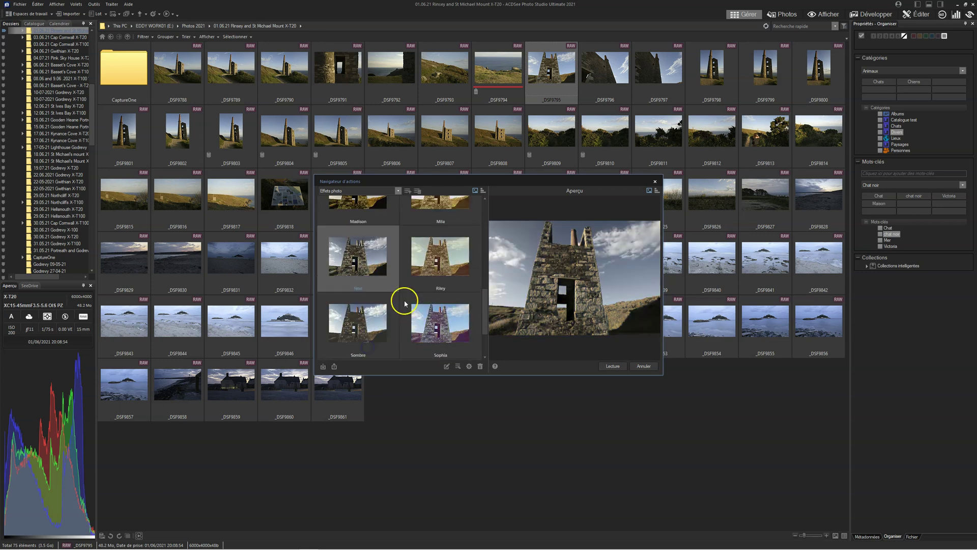
pyautogui.click(439, 260)
pyautogui.click(435, 316)
pyautogui.click(371, 316)
pyautogui.scroll(4, 382, 301)
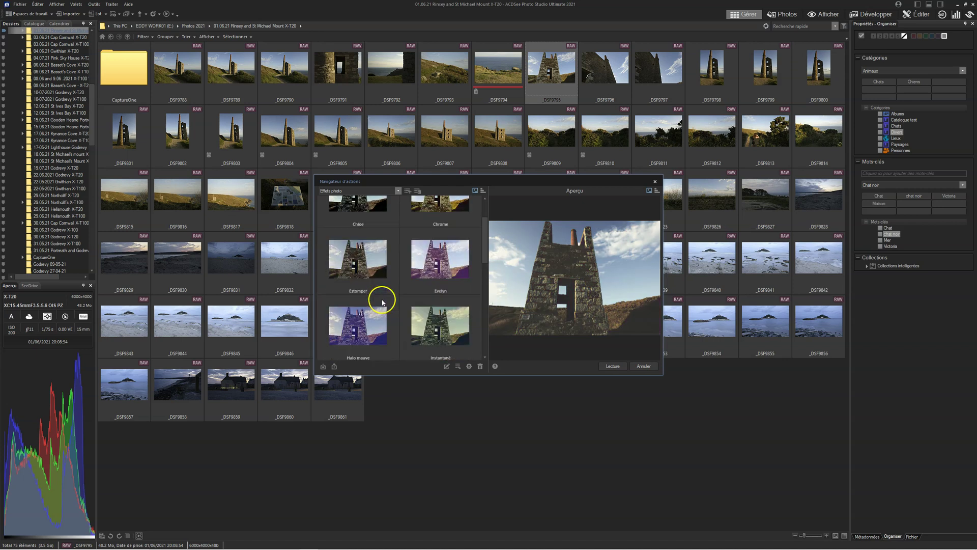
# - Switch the action browser to the Détail category and preview its clarity, noise removal, Flou and Netteté actions on the photo
pyautogui.click(398, 191)
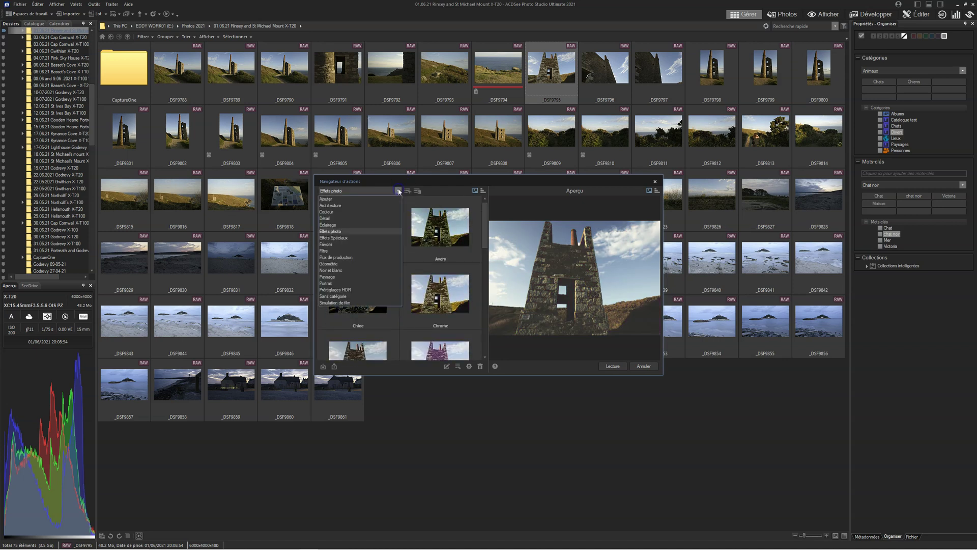
pyautogui.click(338, 218)
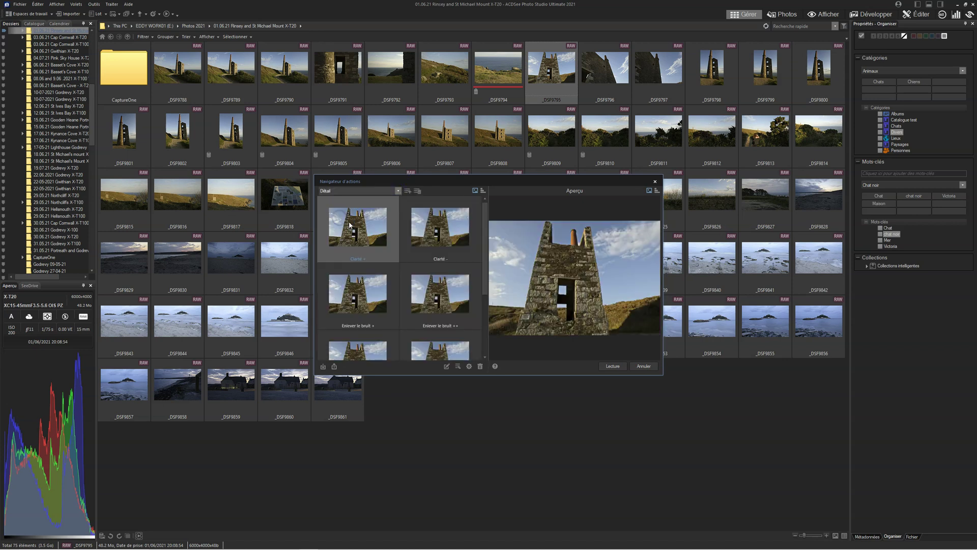
pyautogui.click(432, 233)
pyautogui.click(432, 283)
pyautogui.click(353, 289)
pyautogui.scroll(-3, 364, 287)
pyautogui.click(353, 257)
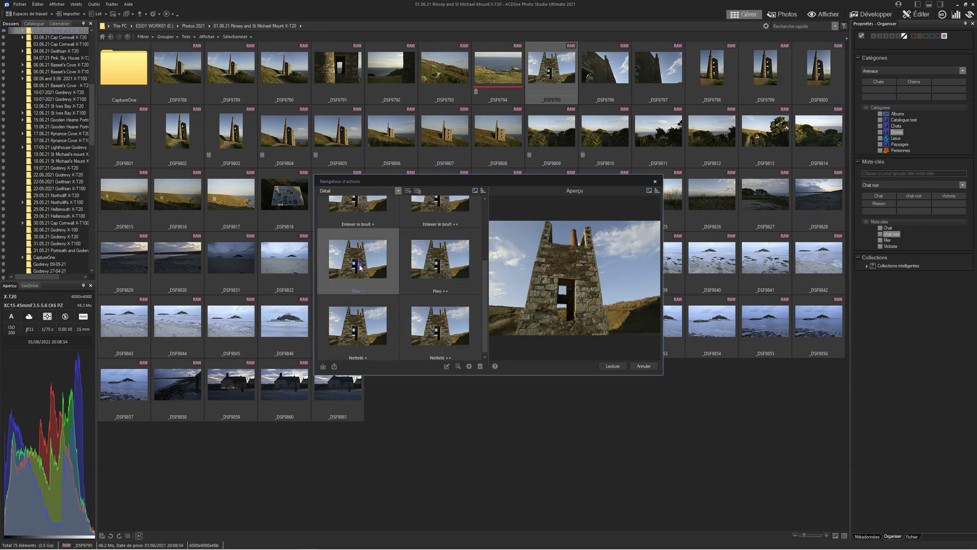
pyautogui.click(434, 271)
pyautogui.click(365, 322)
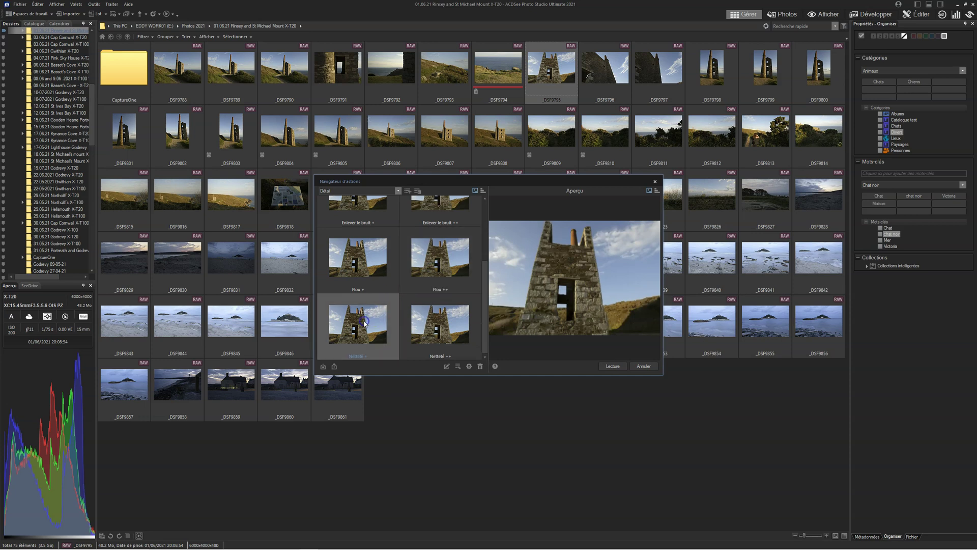
pyautogui.scroll(2, 379, 277)
# - Switch the action browser to the Éclairage category and preview its lighting actions, including Contraste, Light EQ and Niveaux auto
pyautogui.click(398, 191)
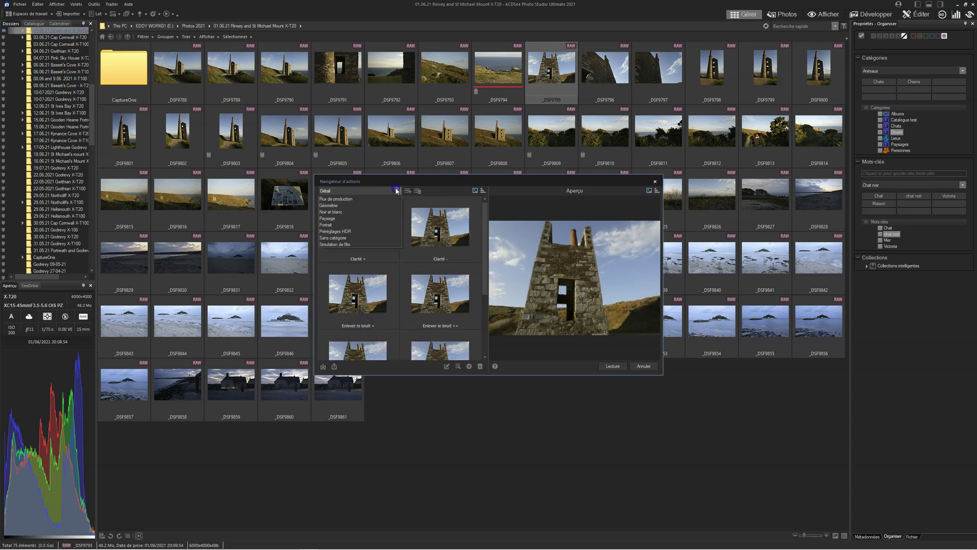
pyautogui.click(343, 225)
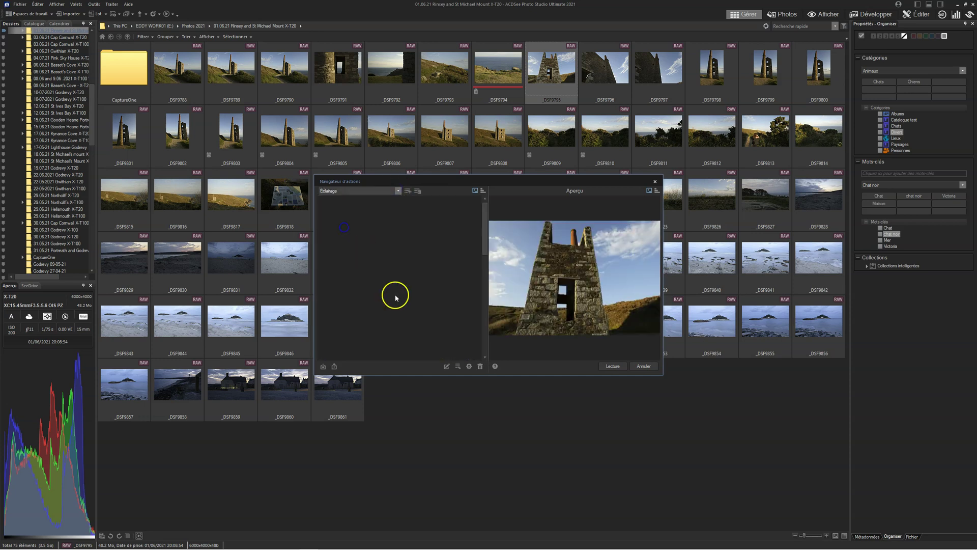
pyautogui.click(436, 224)
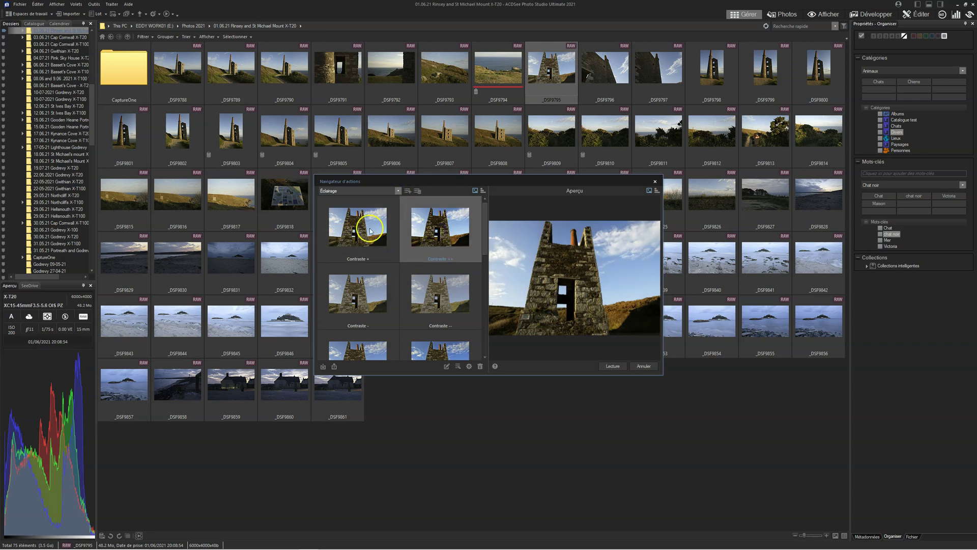
pyautogui.click(369, 228)
pyautogui.click(370, 328)
pyautogui.click(425, 304)
pyautogui.scroll(-3, 414, 322)
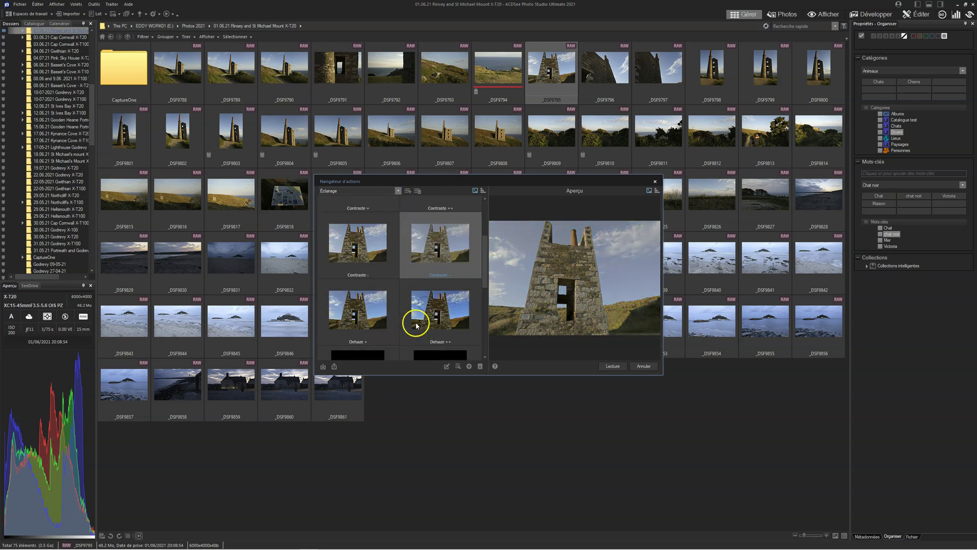
pyautogui.click(368, 276)
pyautogui.click(425, 278)
pyautogui.click(434, 343)
pyautogui.click(359, 344)
pyautogui.scroll(-3, 372, 325)
pyautogui.click(355, 263)
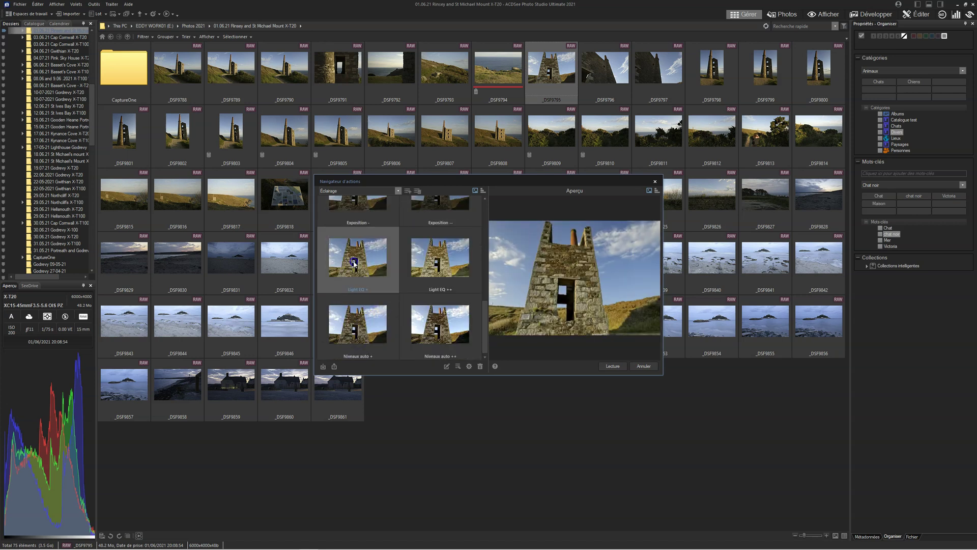
pyautogui.click(427, 258)
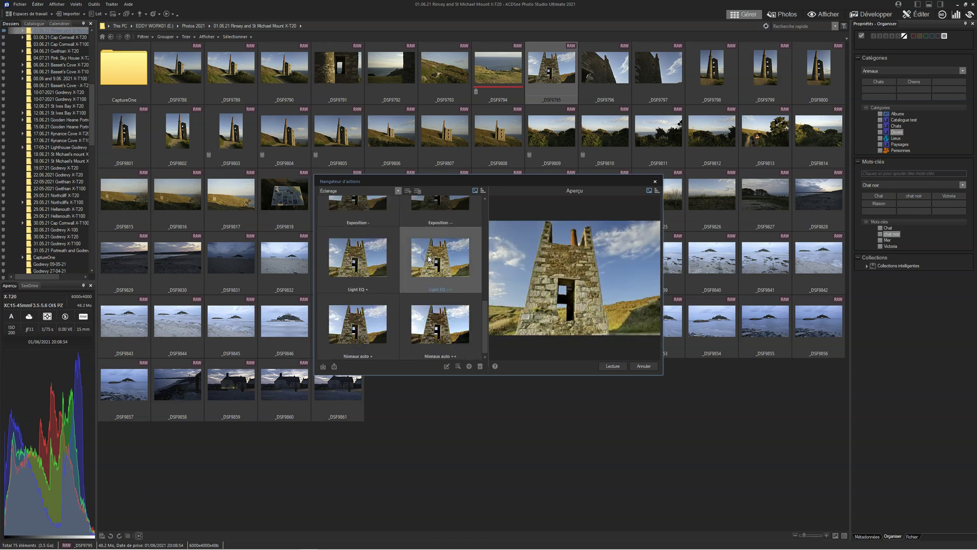
pyautogui.click(346, 329)
pyautogui.click(432, 328)
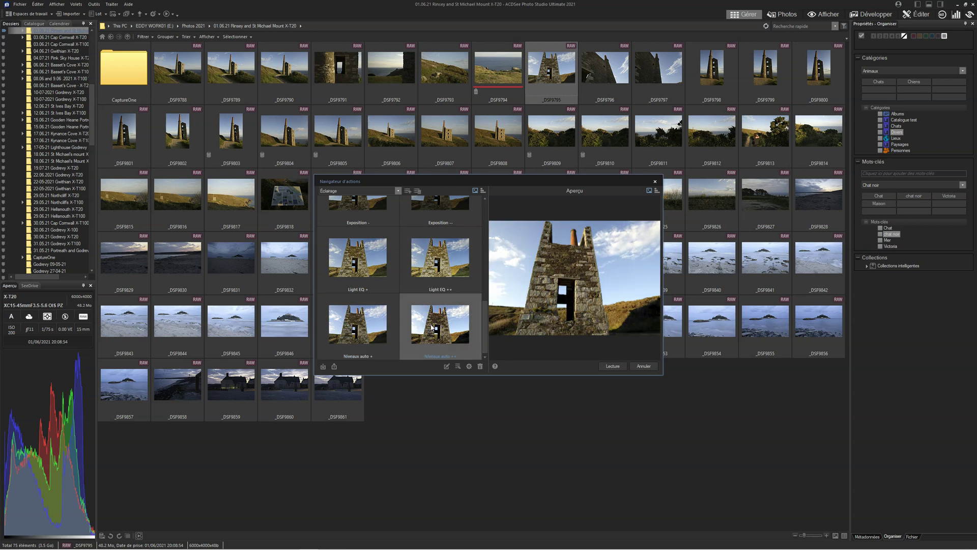
# - Switch the action browser to the Couleur category and preview one of its colour actions on the tower photo
pyautogui.click(431, 221)
pyautogui.click(398, 191)
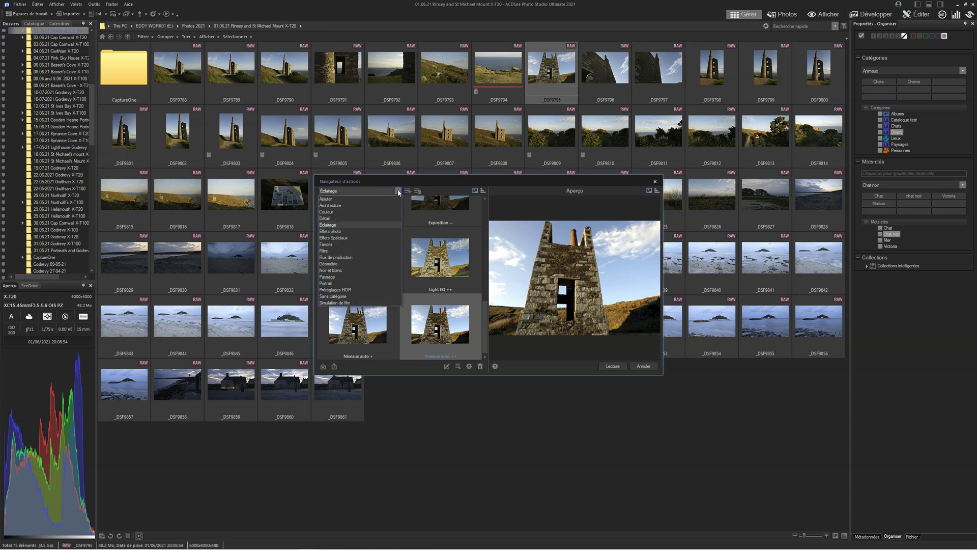
pyautogui.click(332, 212)
pyautogui.click(430, 227)
# - Switch the action browser to the Paysage category, preview Détail, Plage dynamique haute and Vibrant, and select Onirique
pyautogui.click(398, 191)
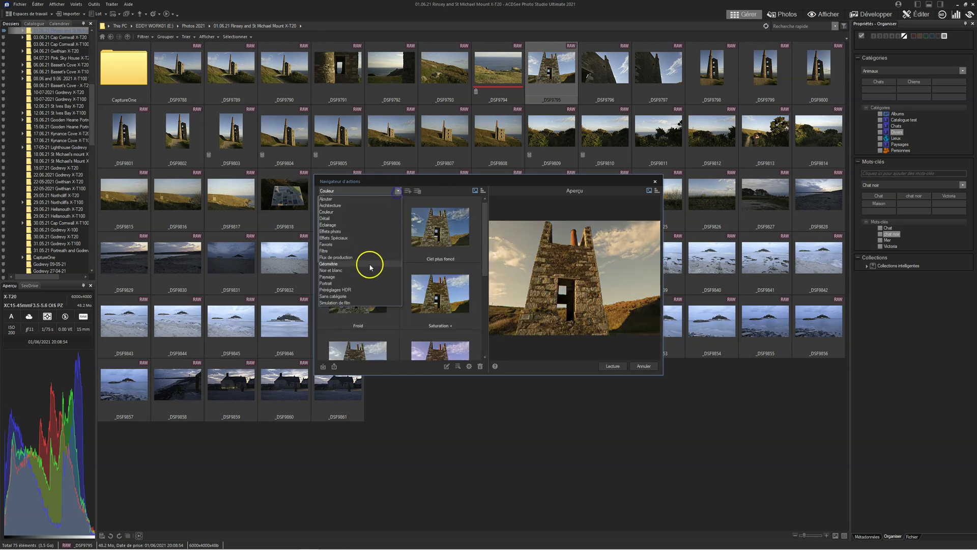
pyautogui.click(352, 276)
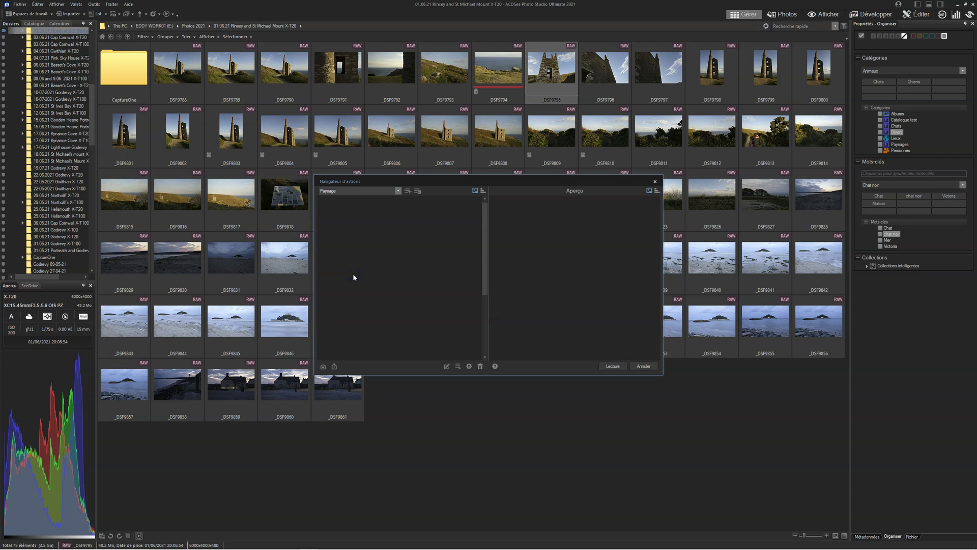
pyautogui.click(436, 297)
pyautogui.scroll(-3, 437, 297)
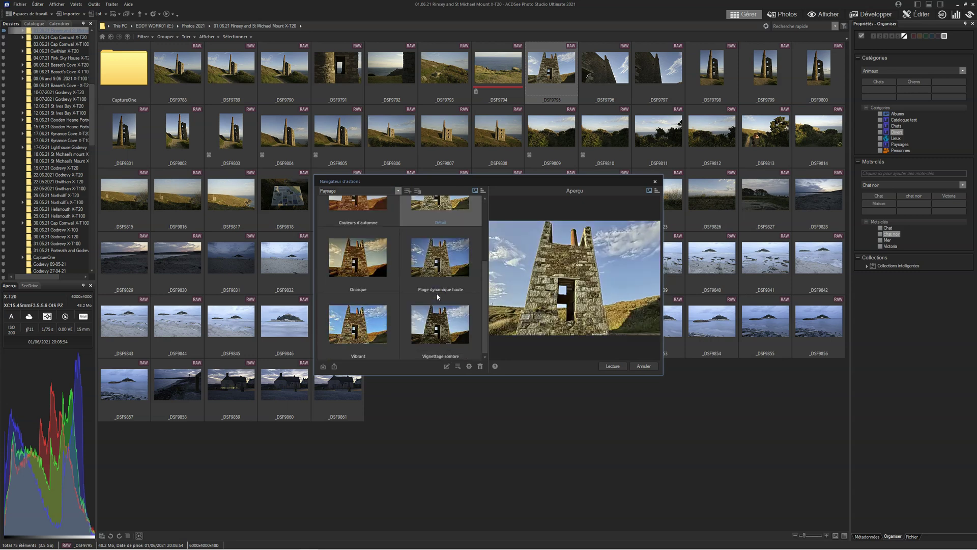
pyautogui.click(443, 266)
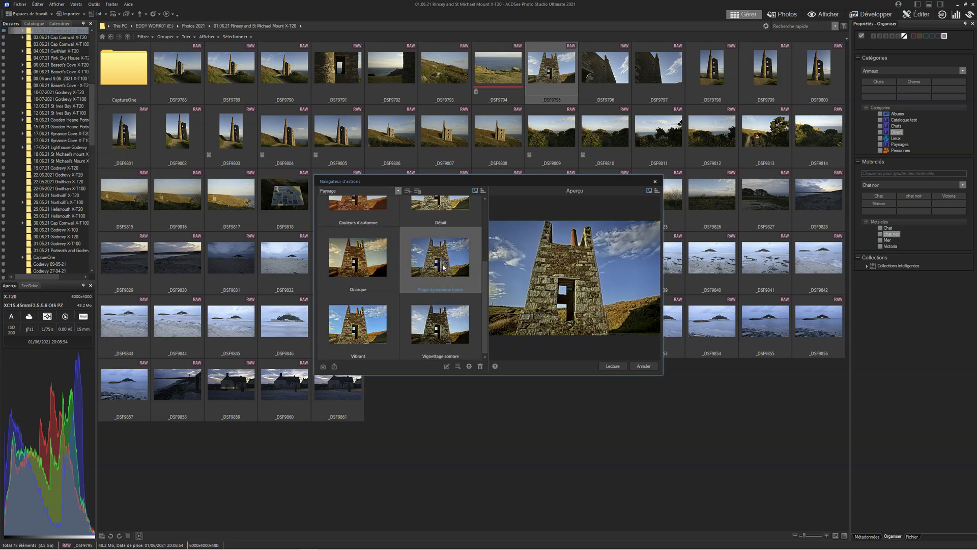
pyautogui.click(365, 323)
pyautogui.click(357, 257)
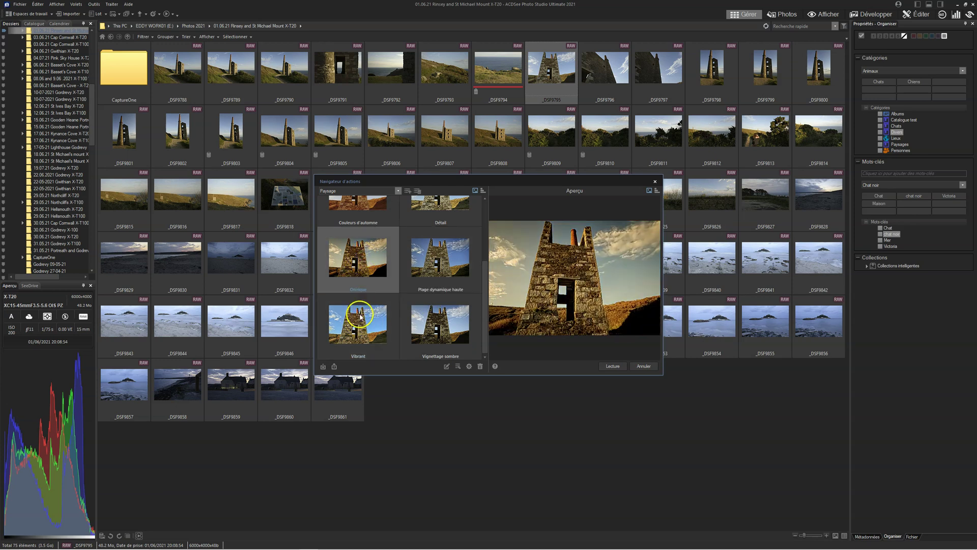
# - Set the Onirique action's output options to TIFF format, Auto pixel format and the Adobe RGB (1998) colour space
pyautogui.click(470, 366)
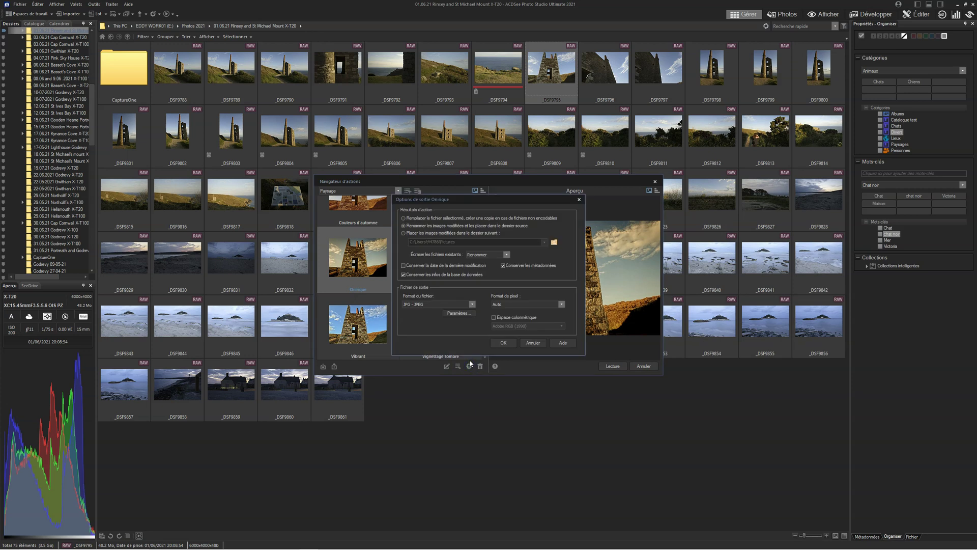
pyautogui.click(472, 306)
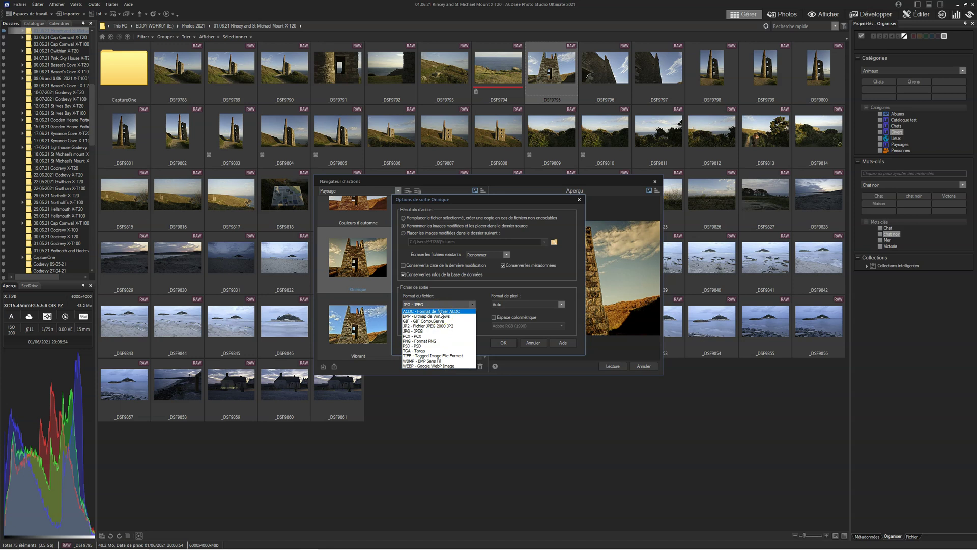
pyautogui.click(430, 357)
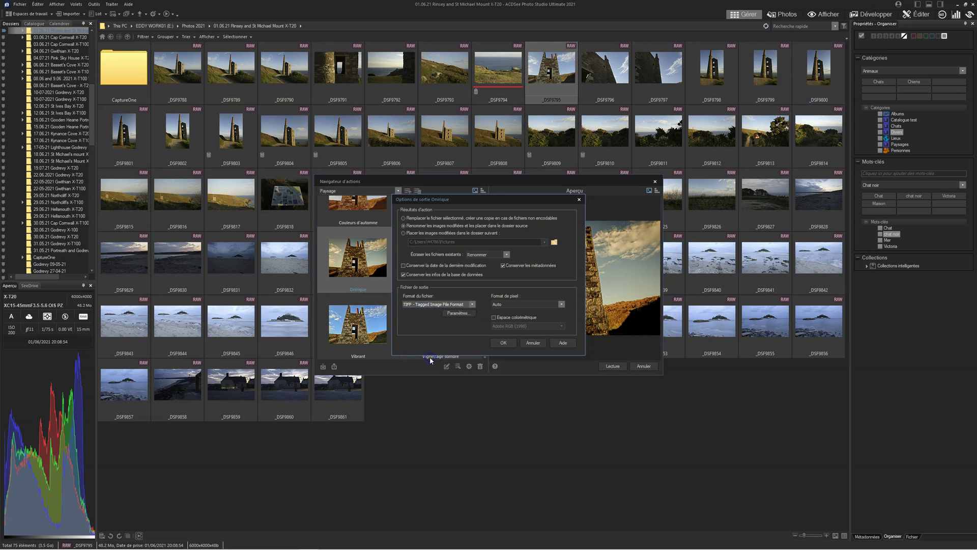
pyautogui.click(562, 304)
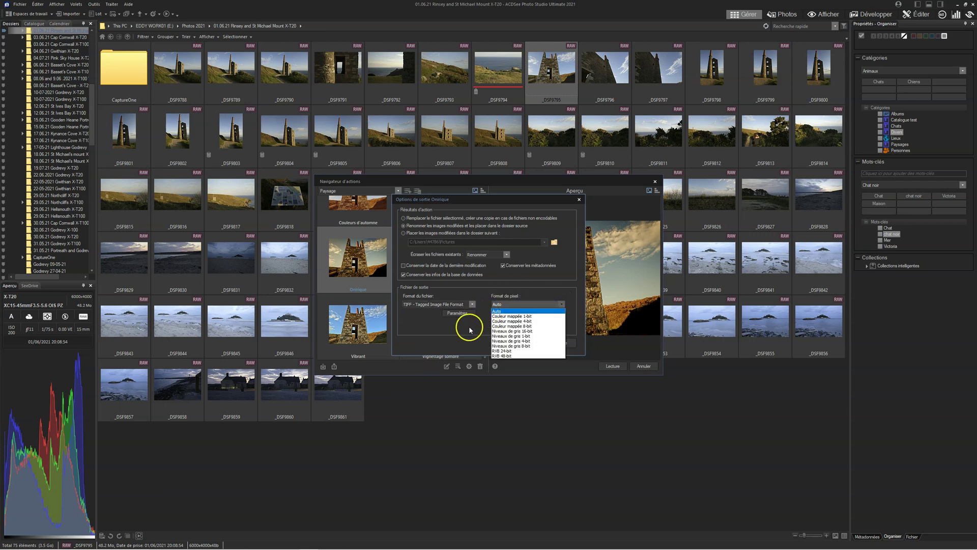
pyautogui.click(499, 292)
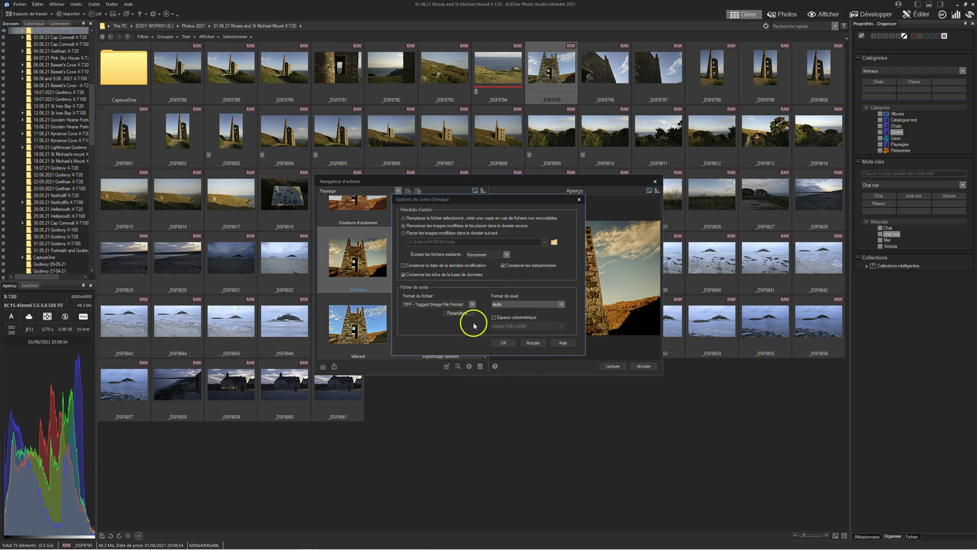
pyautogui.click(495, 318)
pyautogui.click(494, 318)
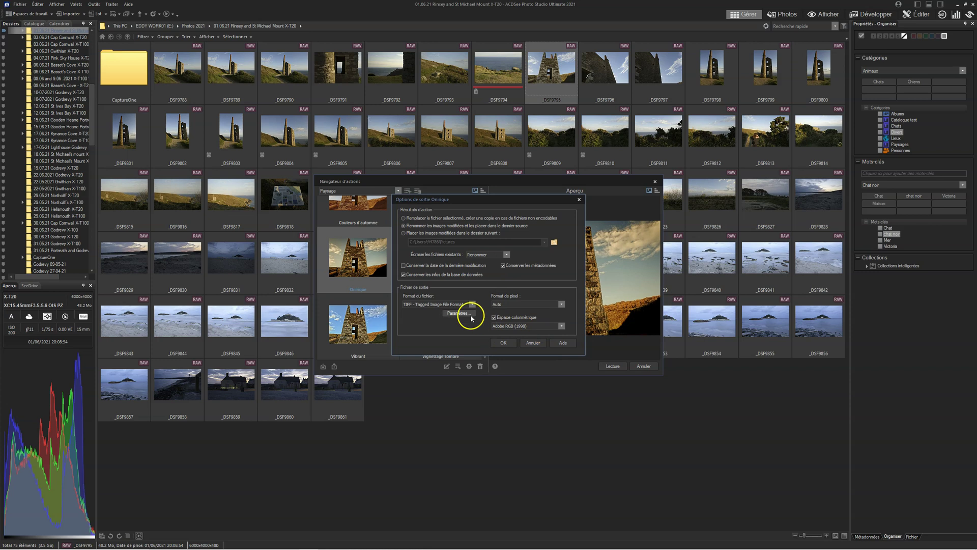
pyautogui.click(504, 343)
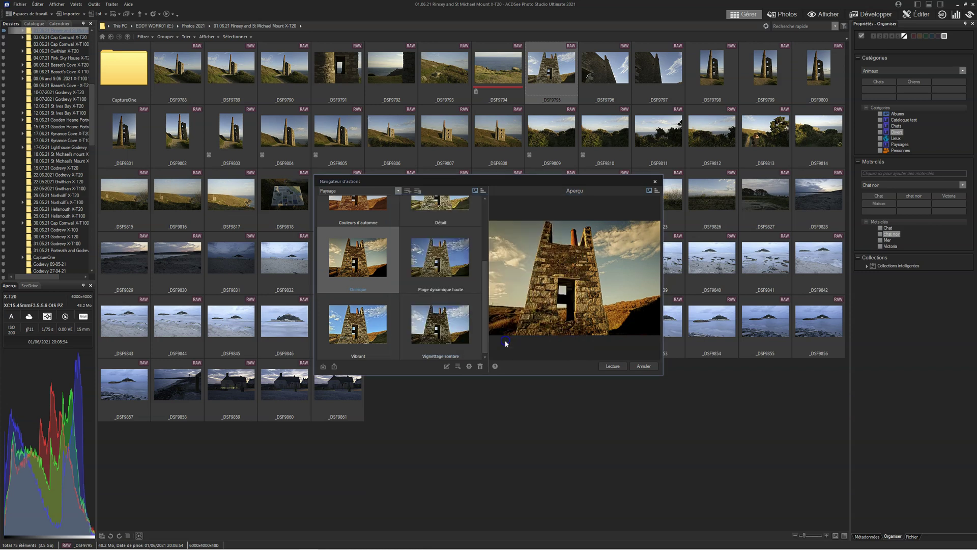
# - Run the Onirique action on _DSF9795, close the action browser and open the resulting TIFF in the viewer
pyautogui.click(605, 367)
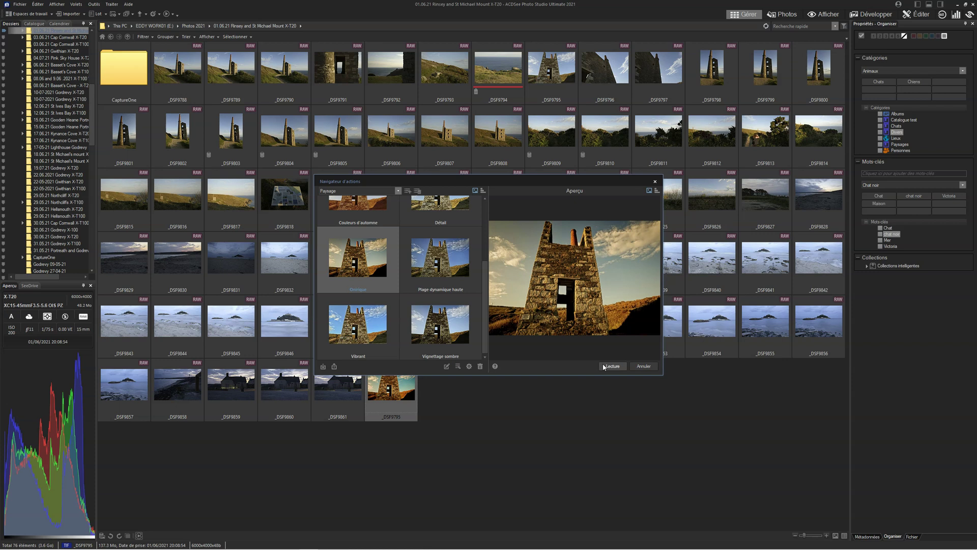
pyautogui.click(642, 367)
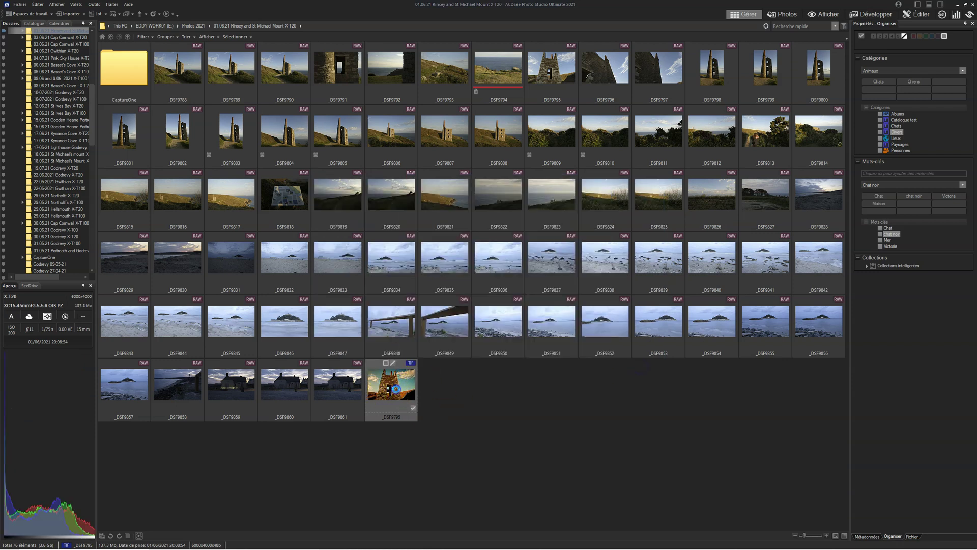
pyautogui.press('Return')
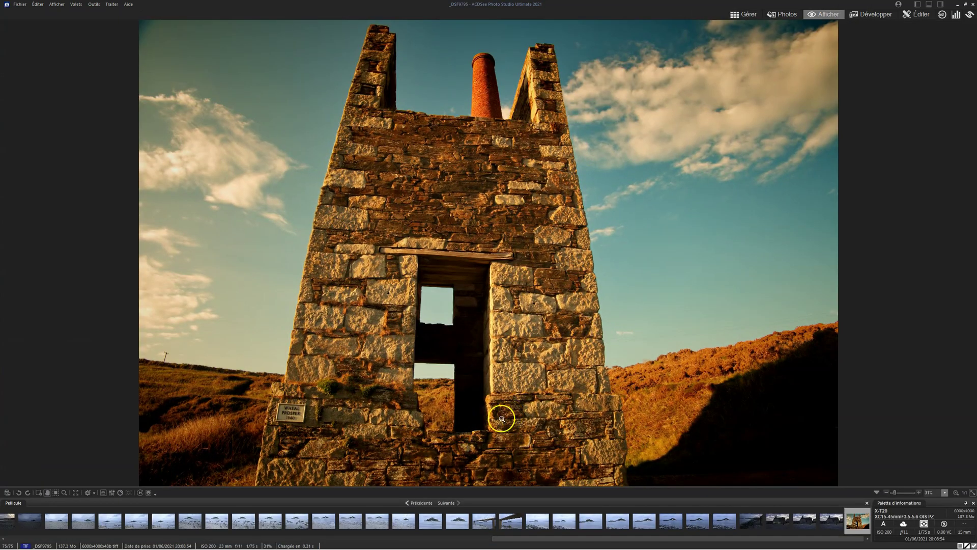
# - Try a lens profile correction and Égaliseur de couleurs saturation changes on the TIFF in Développer, and discard them on returning to Gérer
pyautogui.hotkey('ctrl', 'shift', 'x')
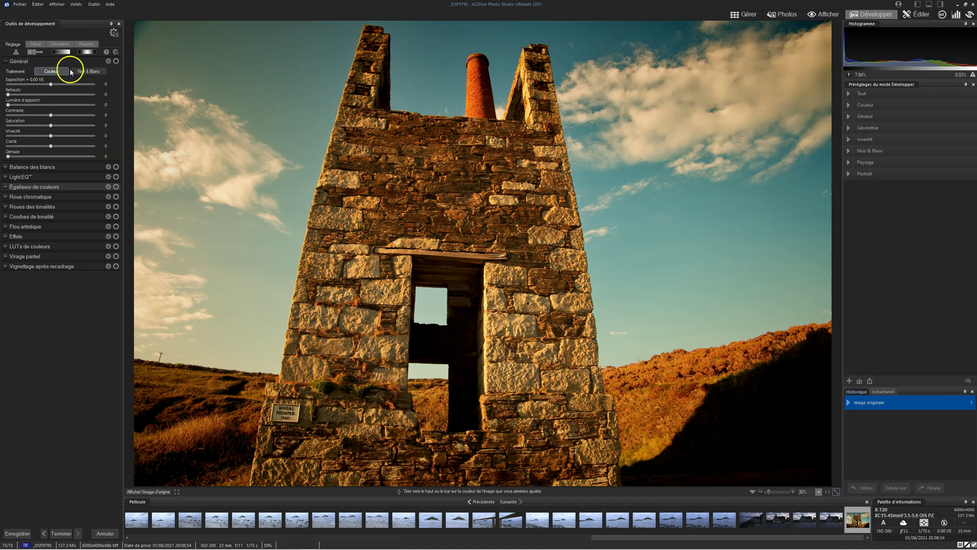
pyautogui.click(55, 44)
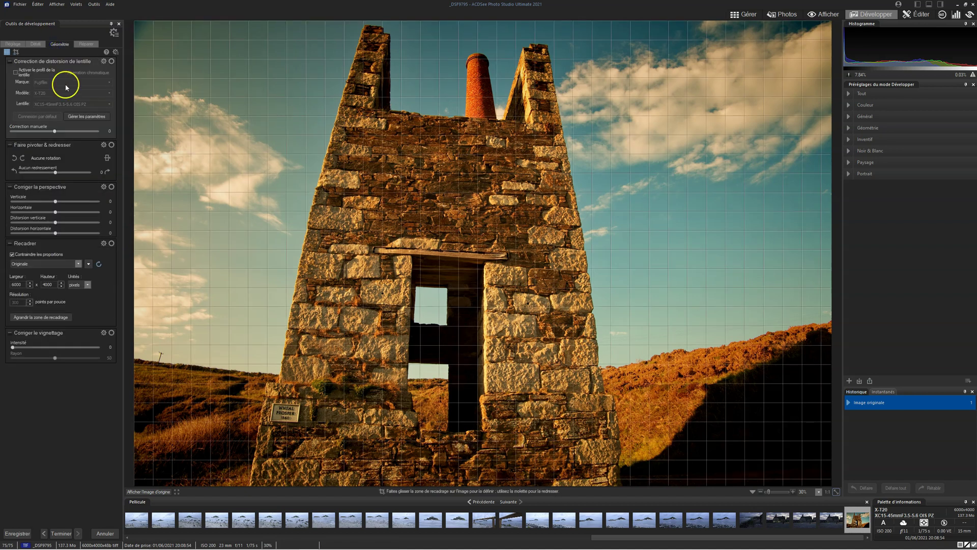
pyautogui.click(16, 73)
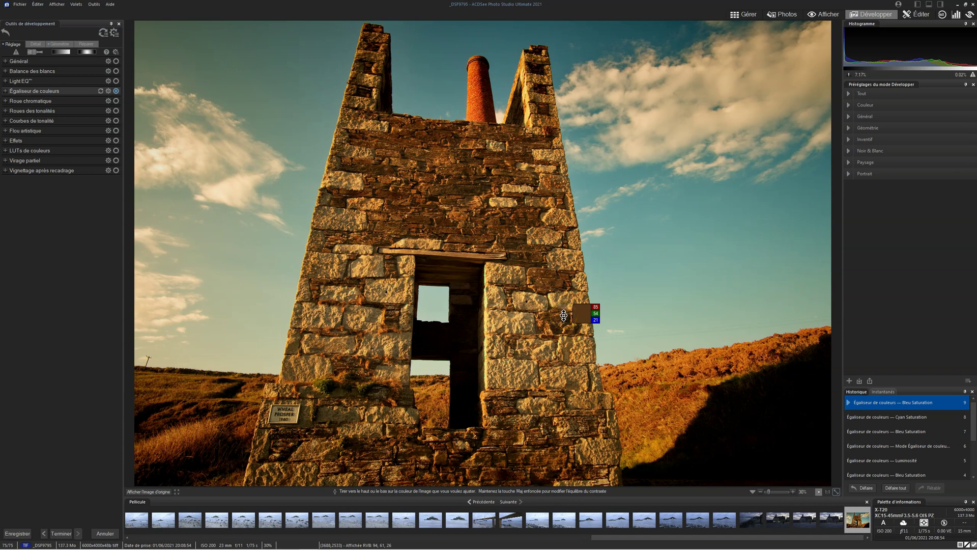
pyautogui.click(749, 19)
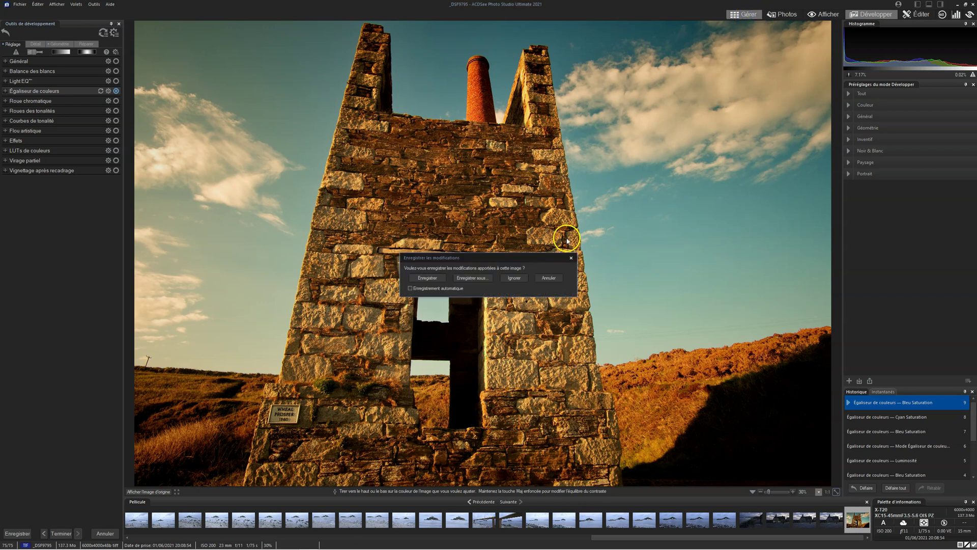
pyautogui.click(515, 277)
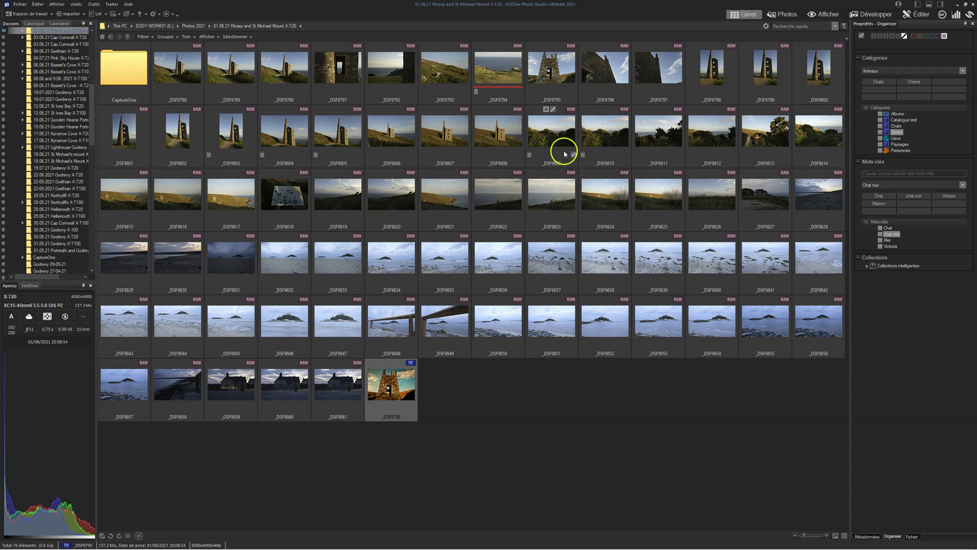
# - Open the RAW photo _DSF9795 in Développer and activate the lens profile under the lens distortion correction
pyautogui.click(554, 84)
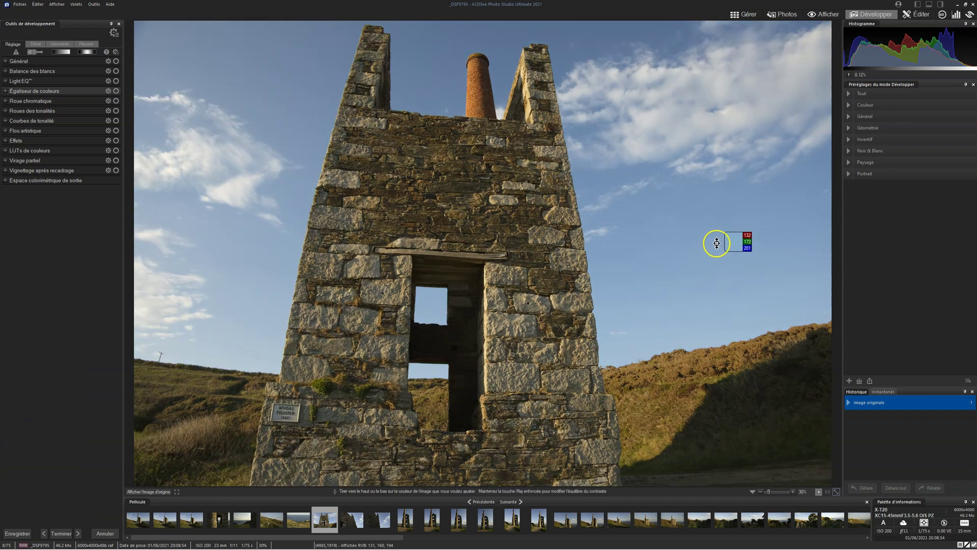
pyautogui.click(60, 44)
pyautogui.click(15, 72)
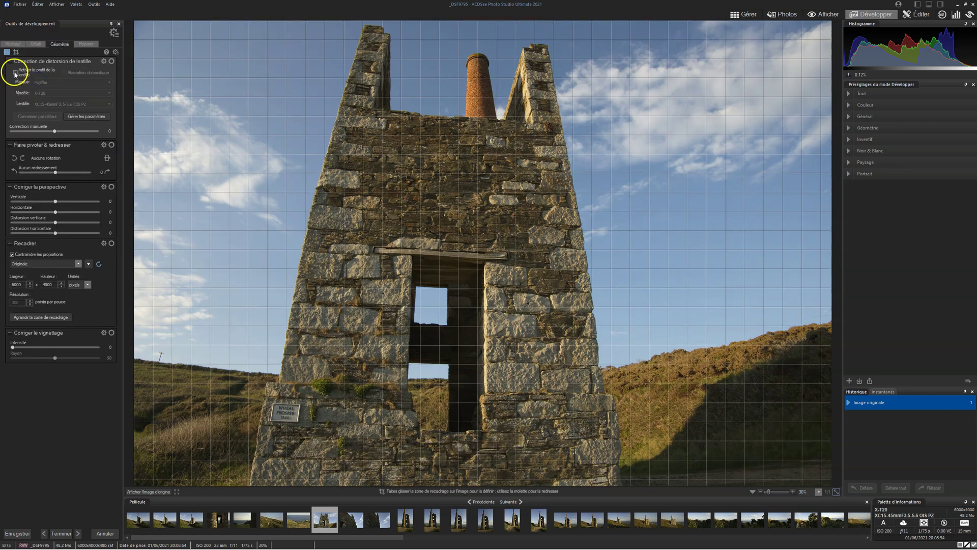
# - In the Général adjustments, set Rehauts 100, Lumière d'appoint 26, Saturation 29, Vivacité 7, Clarté 11 and Dehaze 12
pyautogui.click(17, 45)
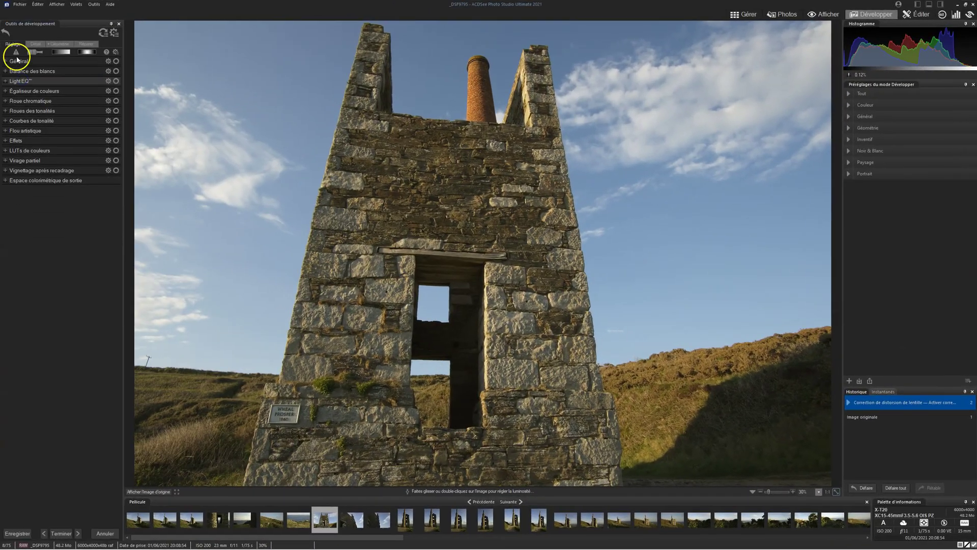
pyautogui.click(17, 61)
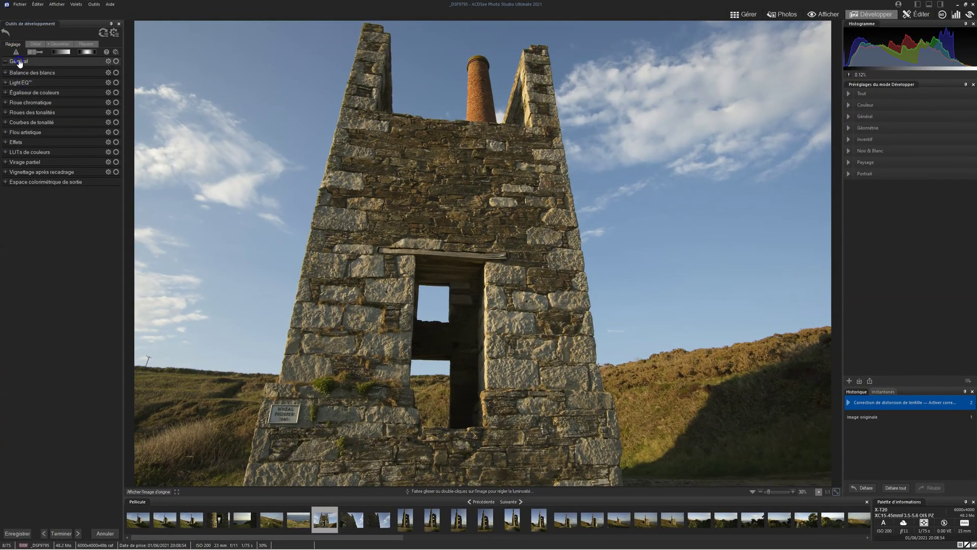
pyautogui.moveTo(11, 105); pyautogui.dragTo(19, 158)
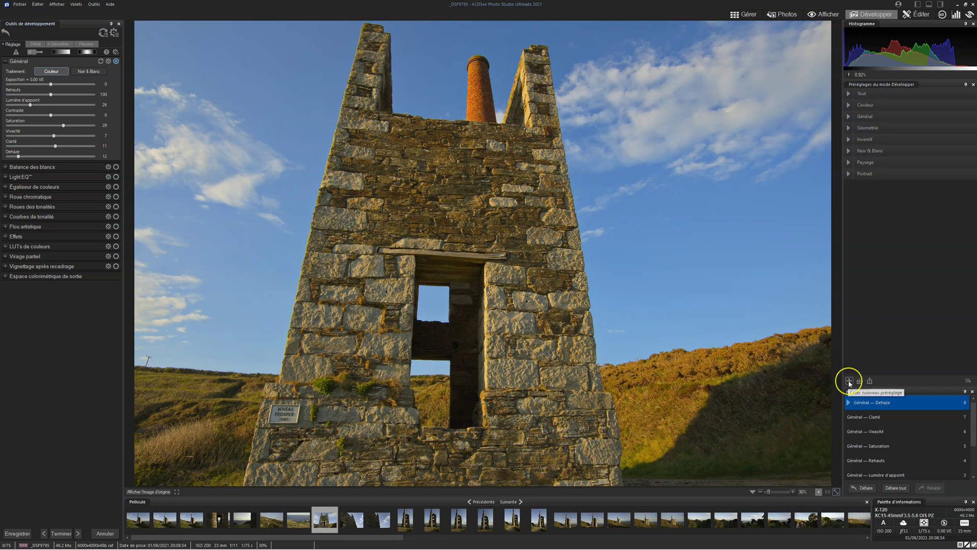
# - Save the current settings as a new develop preset named with the author's first name followed by "soft"
pyautogui.click(849, 381)
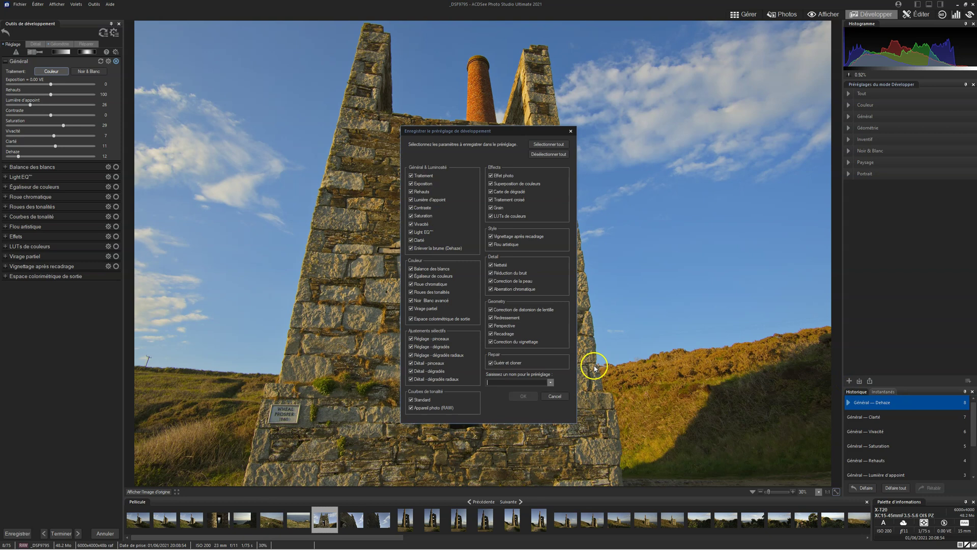
pyautogui.click(497, 383)
pyautogui.write('Eddy')
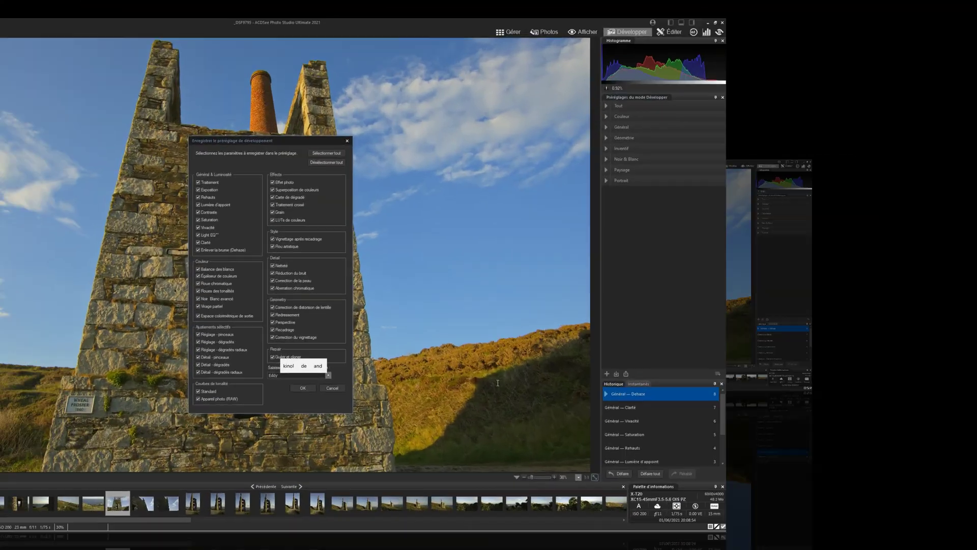
pyautogui.write(' soft')
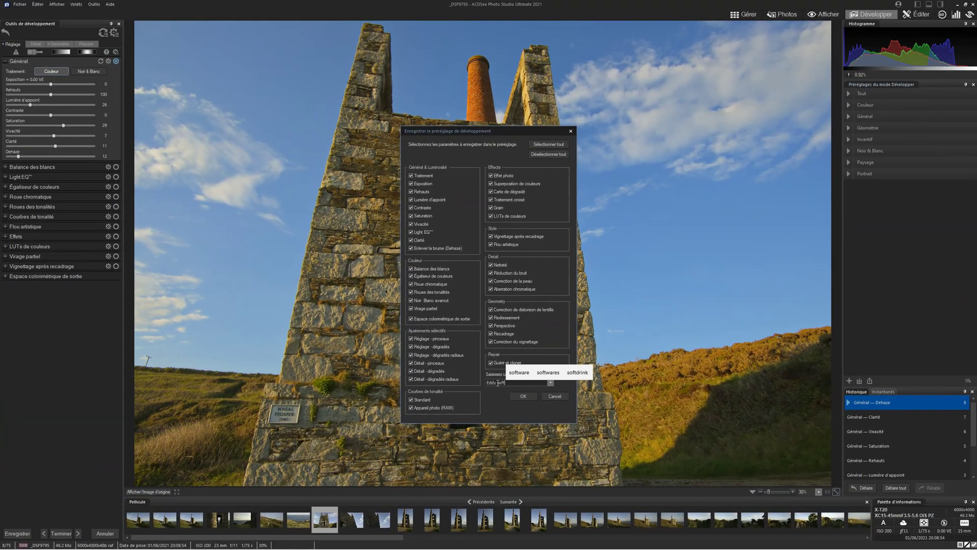
pyautogui.click(439, 270)
pyautogui.click(517, 397)
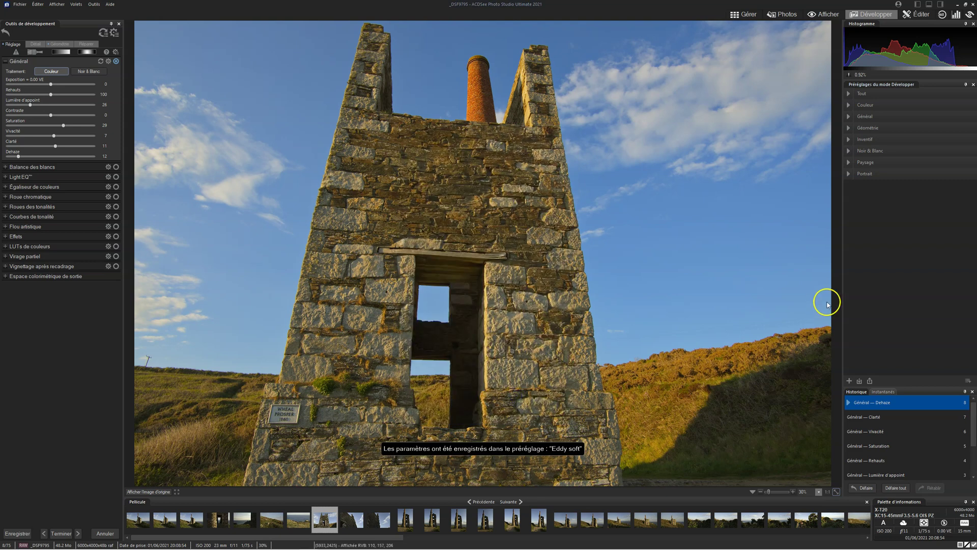
# - Look through the develop presets in the Tout category for the newly saved preset
pyautogui.click(874, 94)
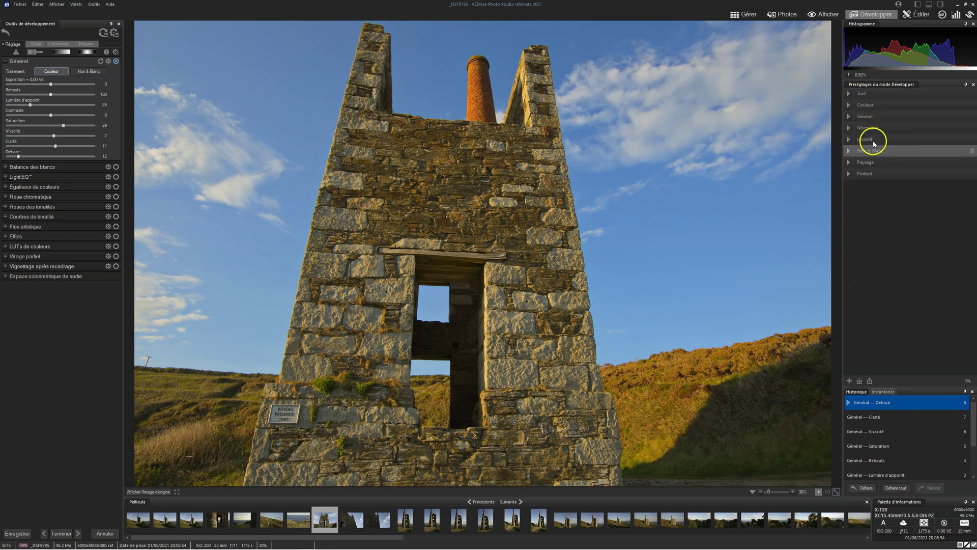
pyautogui.click(848, 93)
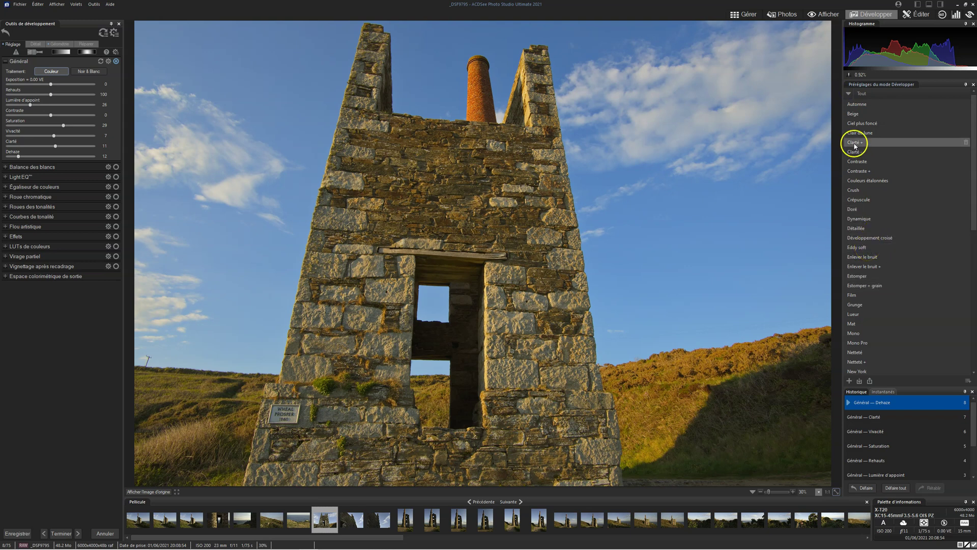
pyautogui.click(850, 93)
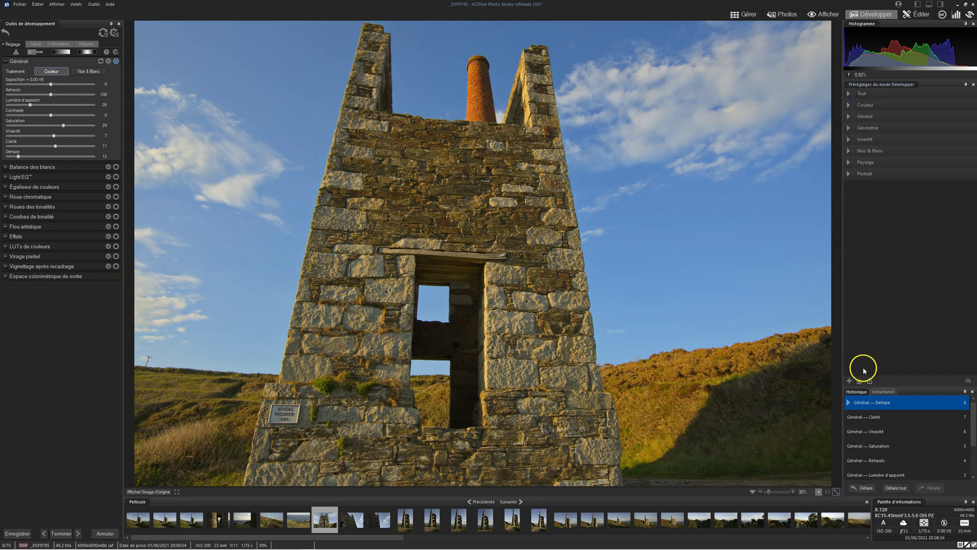
# - Create a new develop preset category named with the author's first name followed by "presets"
pyautogui.click(968, 381)
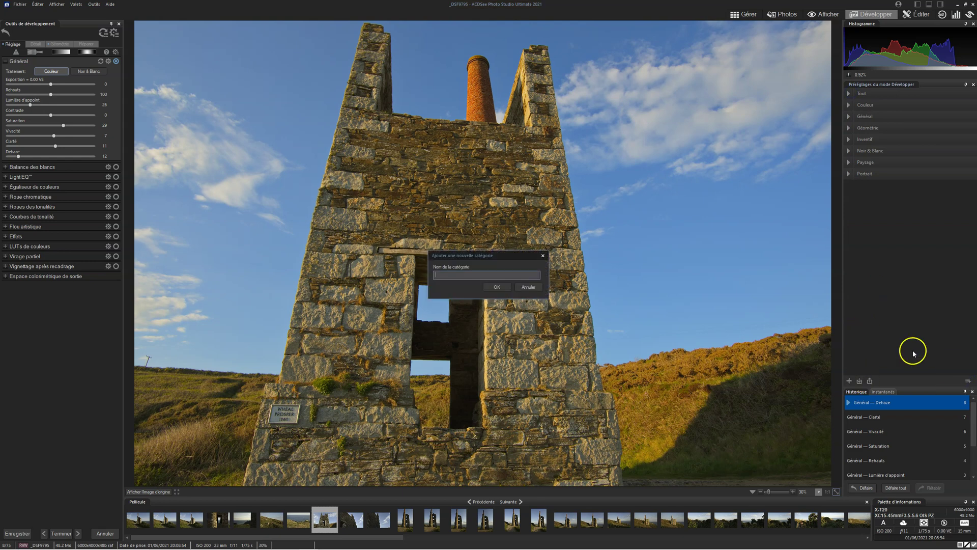
pyautogui.write('dy presets')
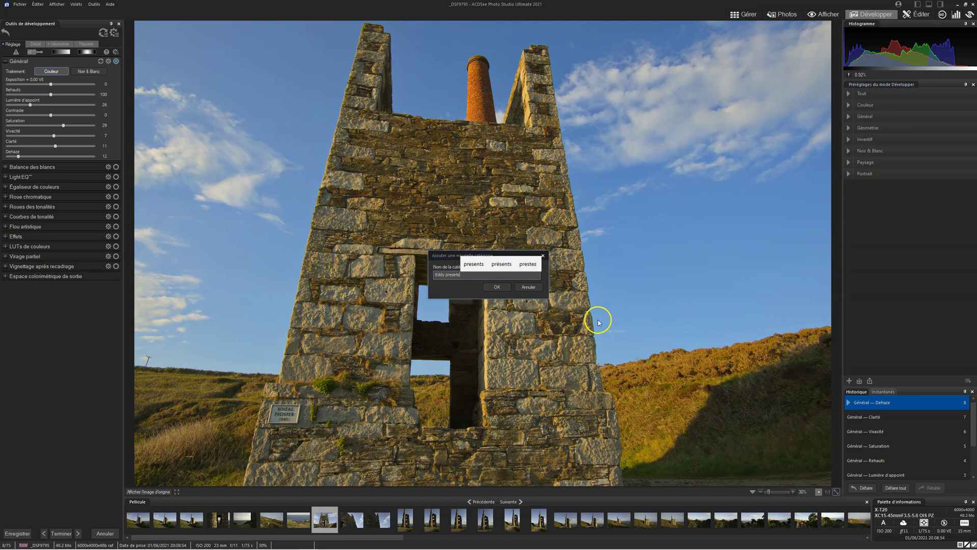
pyautogui.click(496, 287)
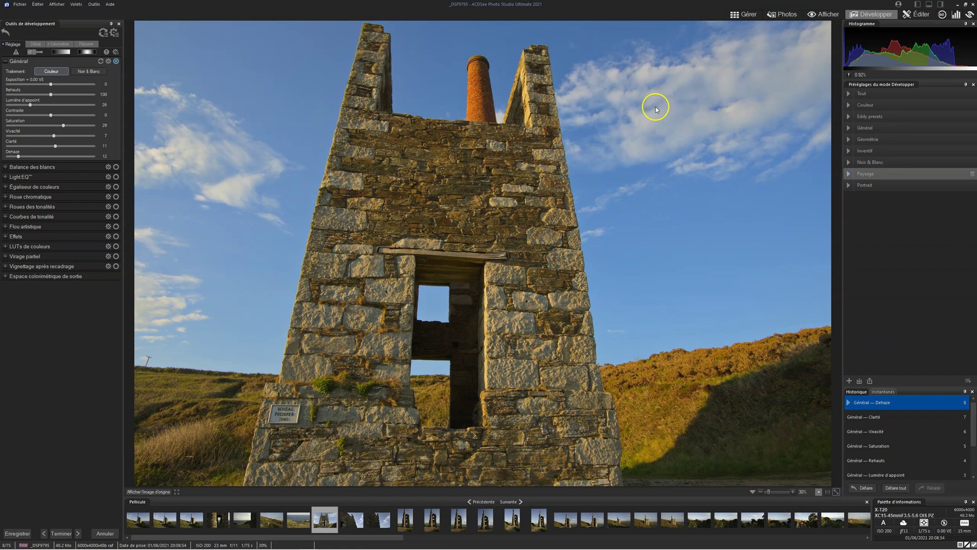
# - Assign the custom "soft" preset from the Tout category to the newly created preset category
pyautogui.click(849, 93)
pyautogui.click(850, 93)
pyautogui.click(850, 94)
pyautogui.rightClick(865, 248)
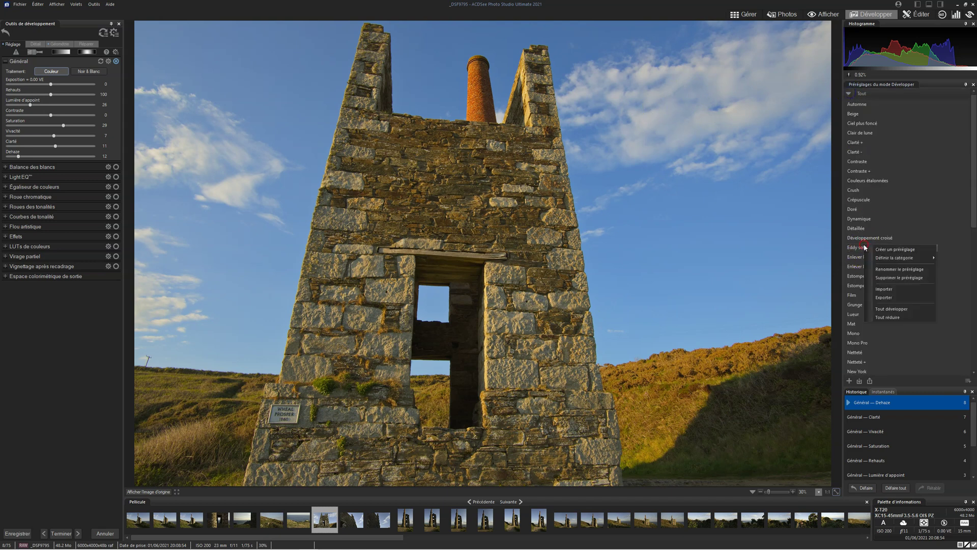
pyautogui.click(902, 259)
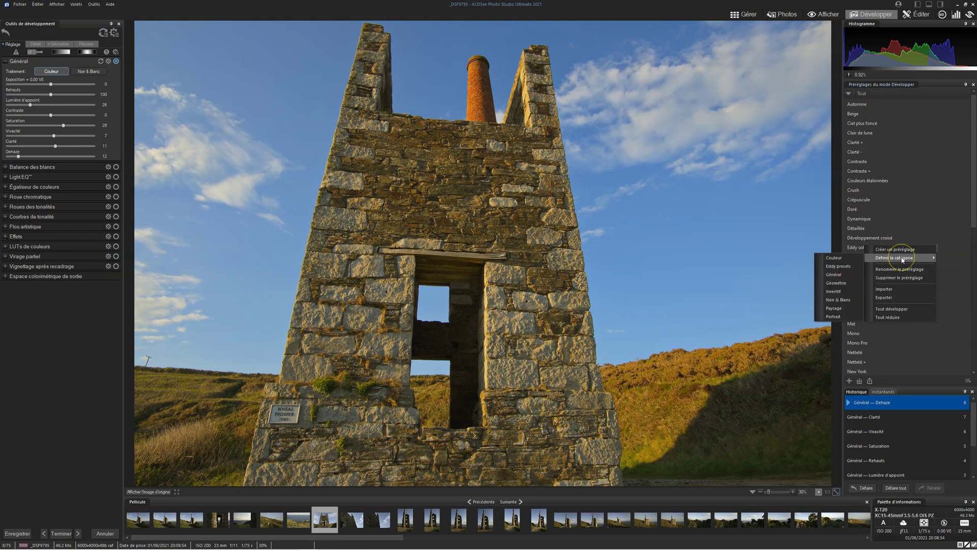
pyautogui.click(854, 266)
# - Collapse the Tout category and check the contents of the new custom preset category
pyautogui.click(849, 94)
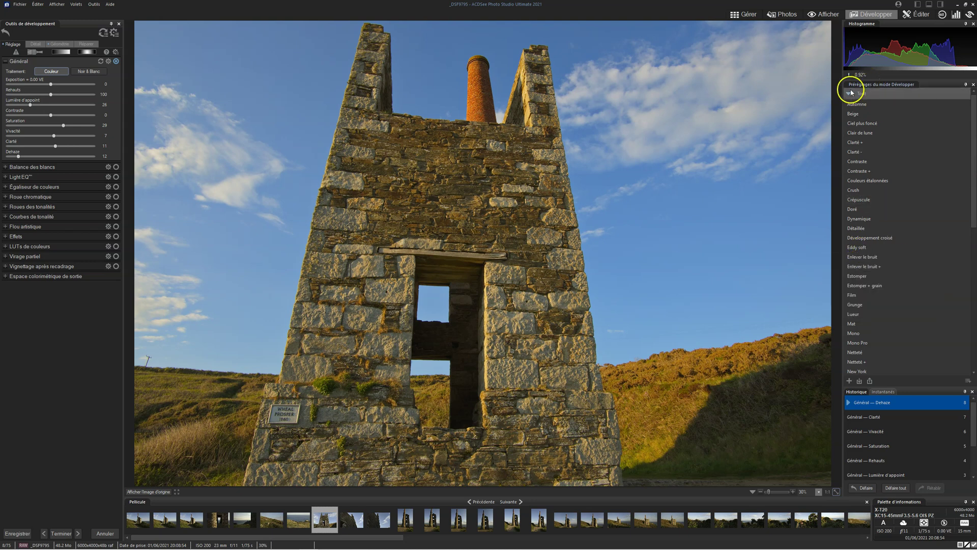
pyautogui.click(849, 94)
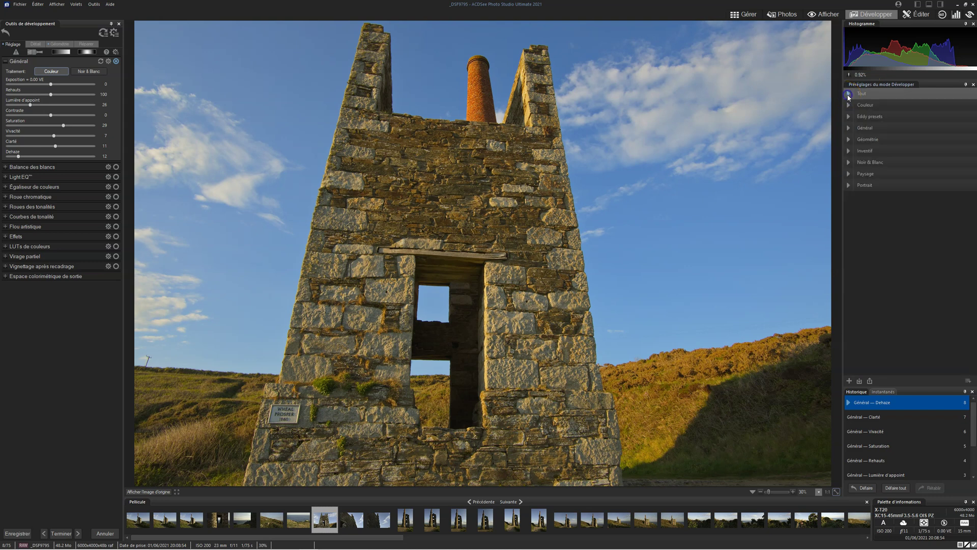
pyautogui.click(849, 116)
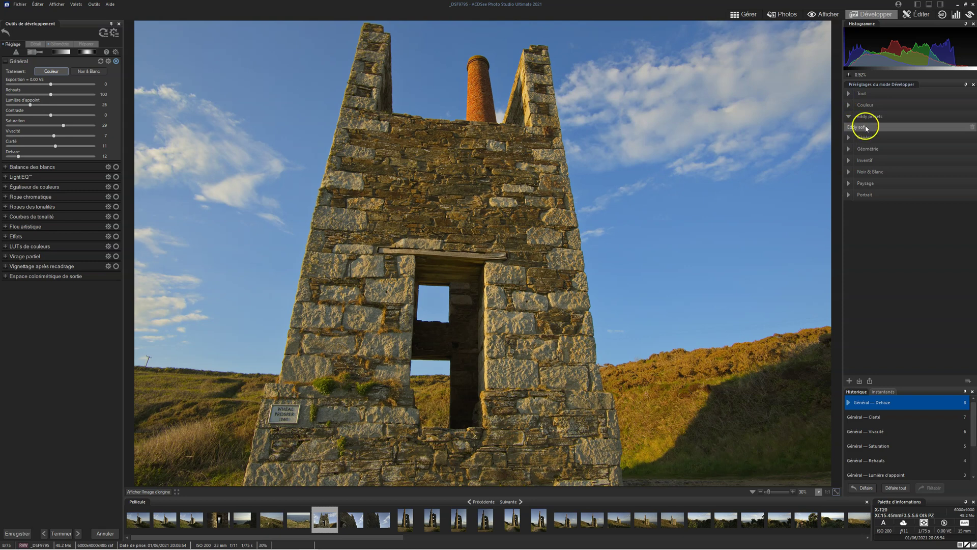
pyautogui.click(850, 117)
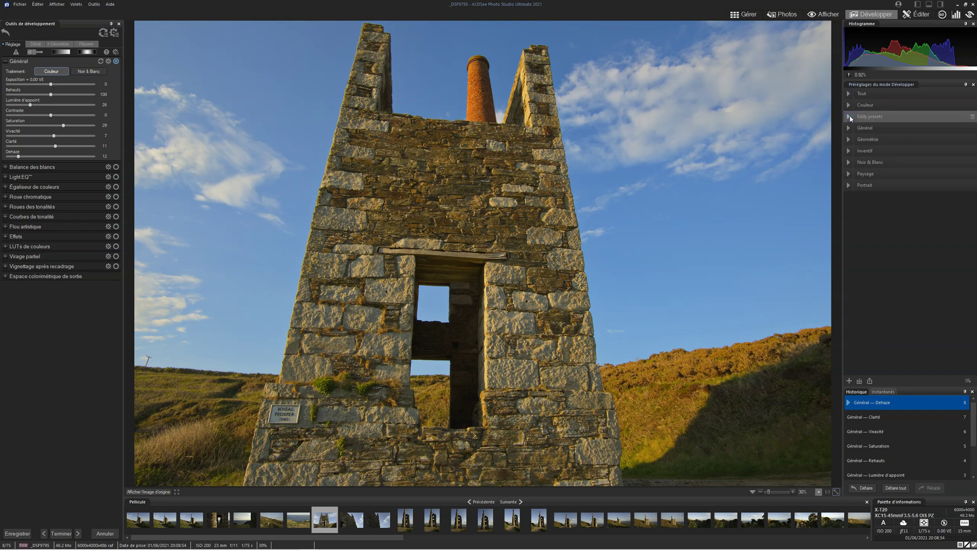
# - Return to Gérer mode without saving the changes to _DSF9795 and select the photo _DSF9796
pyautogui.click(748, 14)
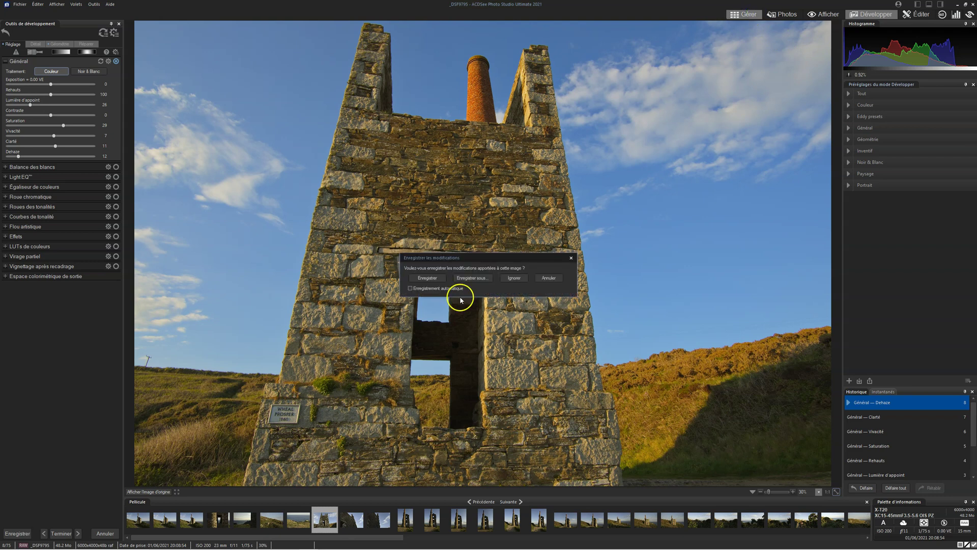
pyautogui.click(514, 278)
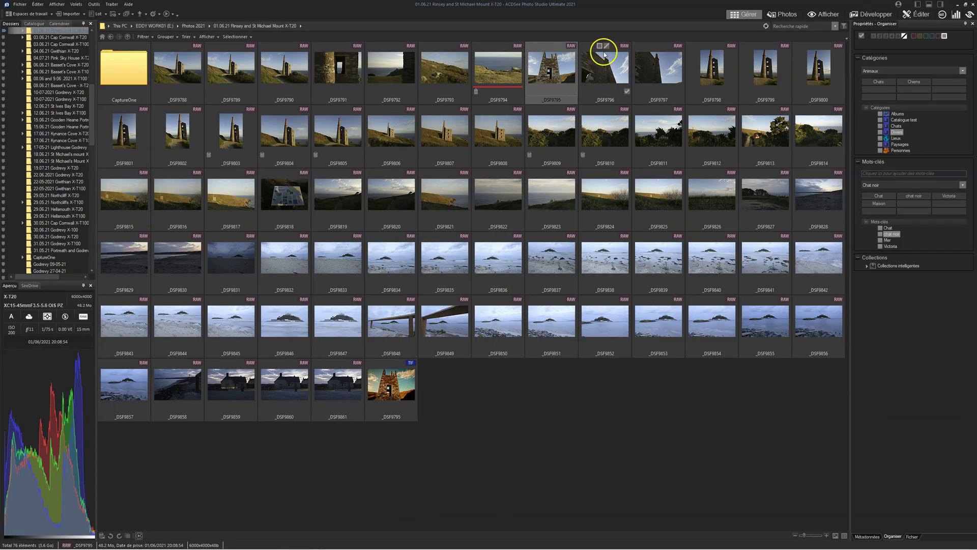
pyautogui.click(605, 55)
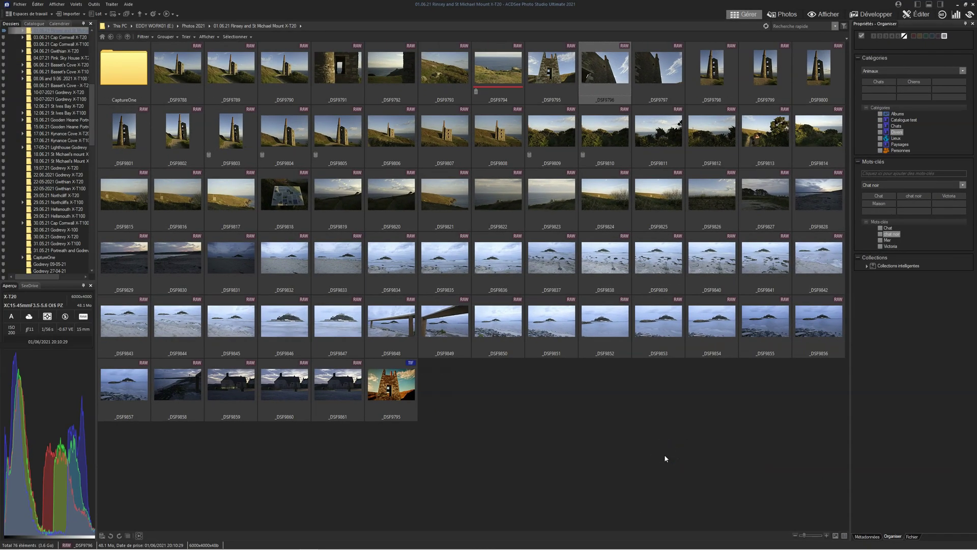
# - Show the Catalogue in place of the folder list and view the photo's metadata before returning to the Organiser properties
pyautogui.click(630, 379)
pyautogui.click(43, 24)
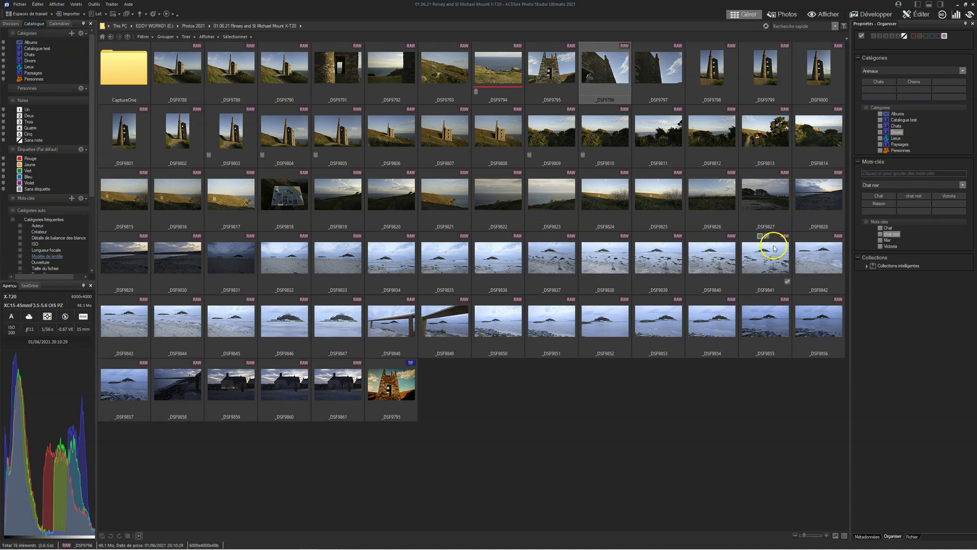
pyautogui.click(870, 538)
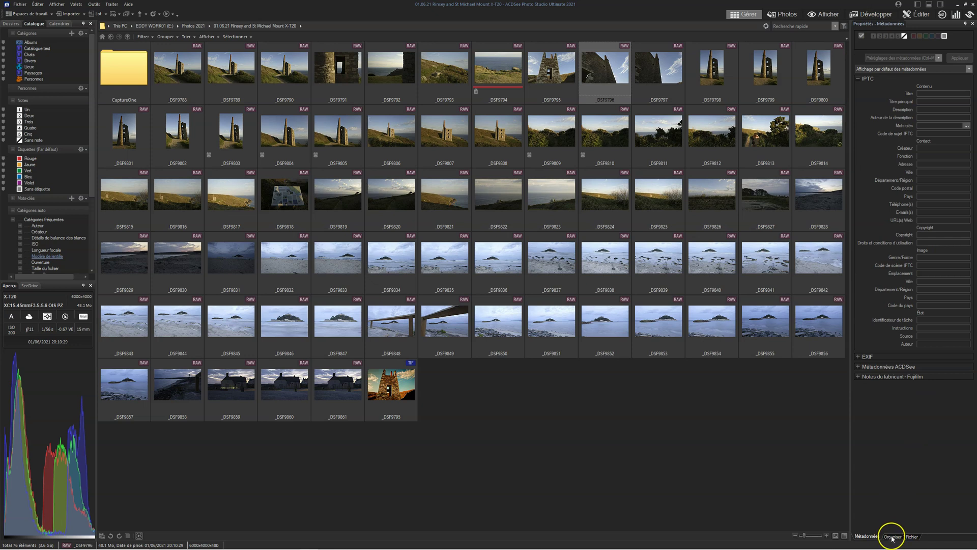
pyautogui.click(893, 537)
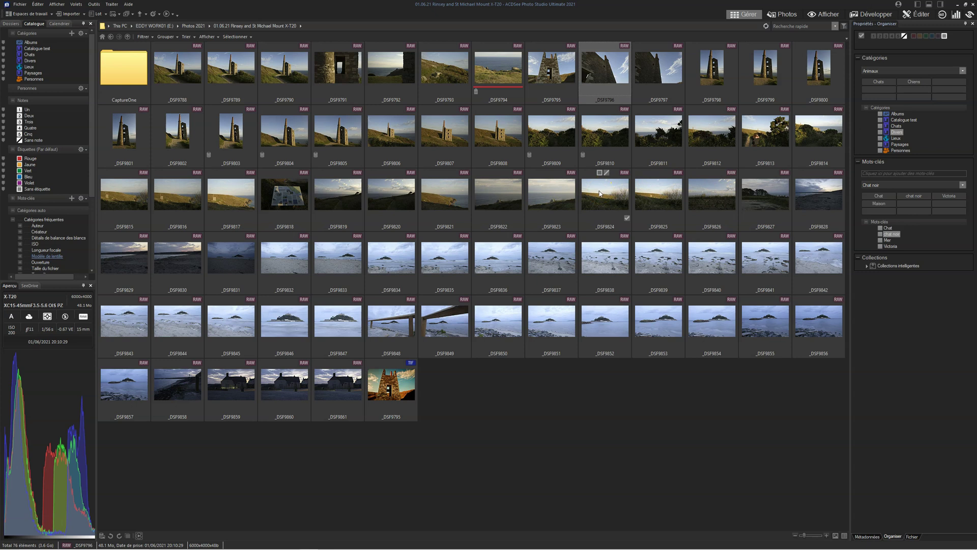
# - Give the photo _DSF9807 the blue label and a rating of 3
pyautogui.click(546, 137)
pyautogui.click(444, 134)
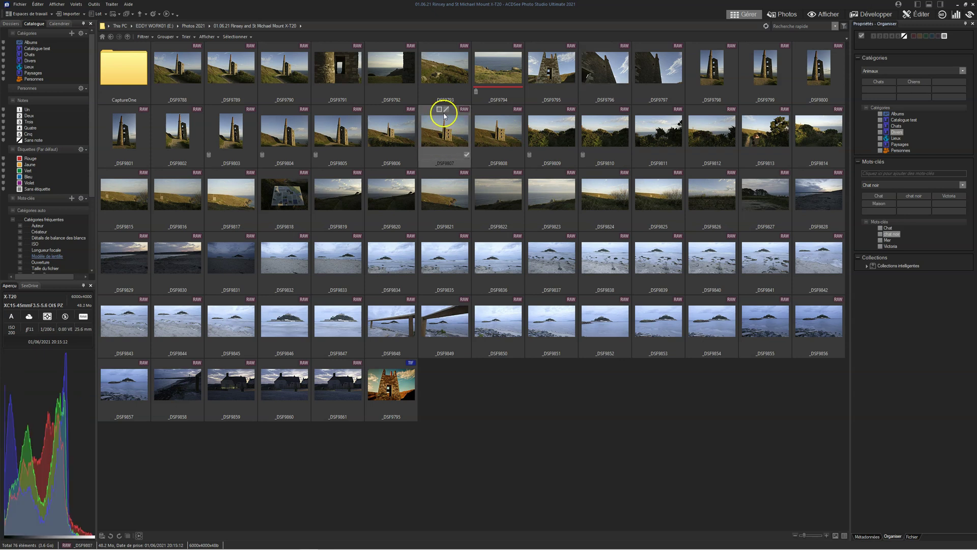
pyautogui.click(440, 110)
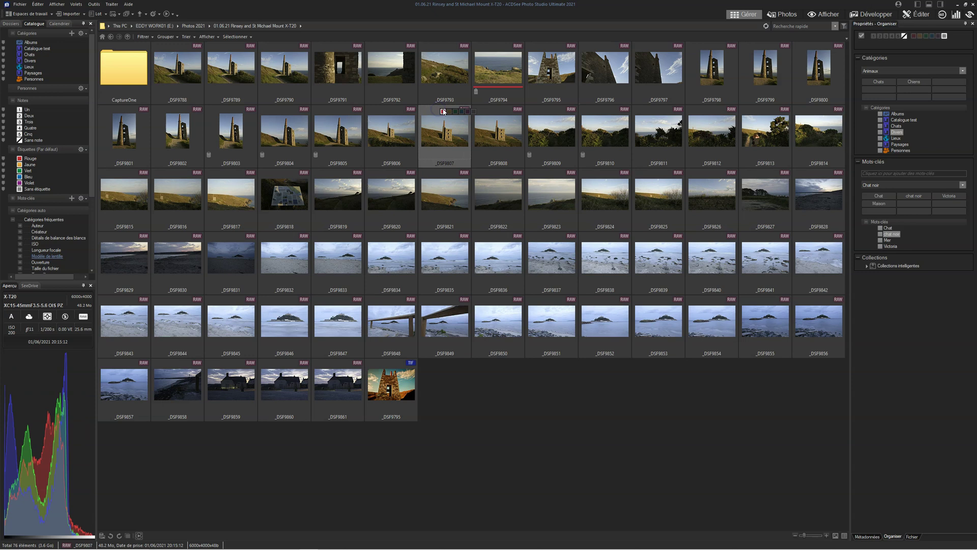
pyautogui.click(456, 112)
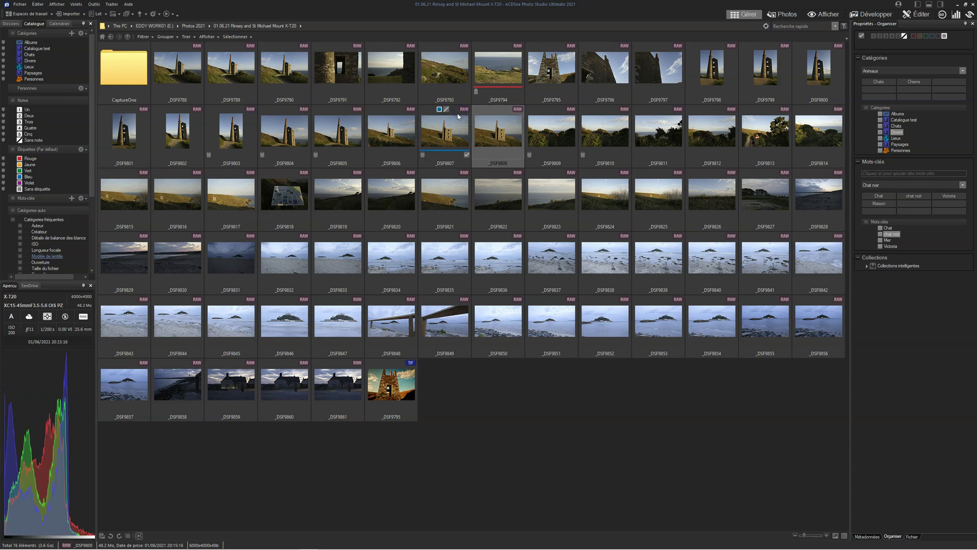
pyautogui.click(448, 112)
pyautogui.click(465, 113)
# - Select the photo _DSF9821 and switch the file list to the Pellicule view
pyautogui.click(446, 194)
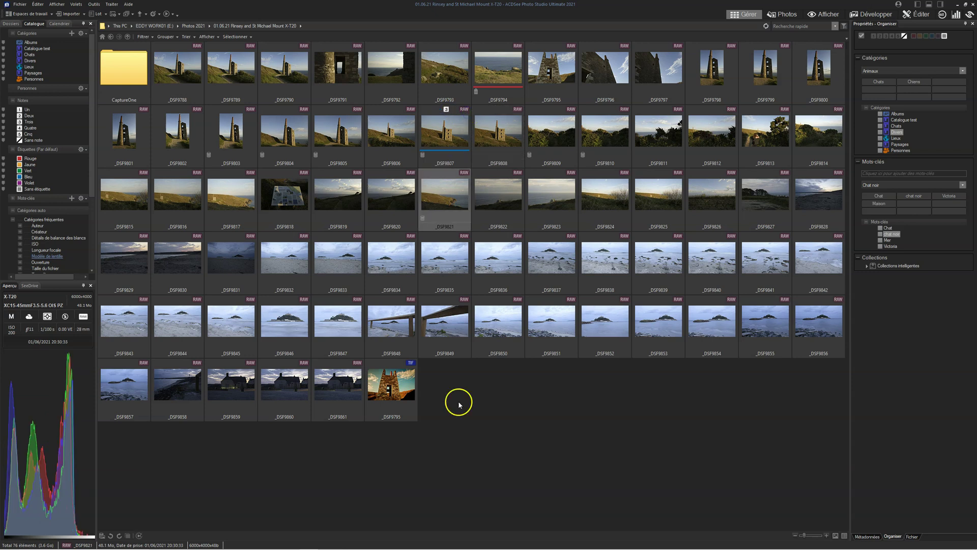
pyautogui.rightClick(457, 195)
pyautogui.click(440, 186)
pyautogui.click(207, 37)
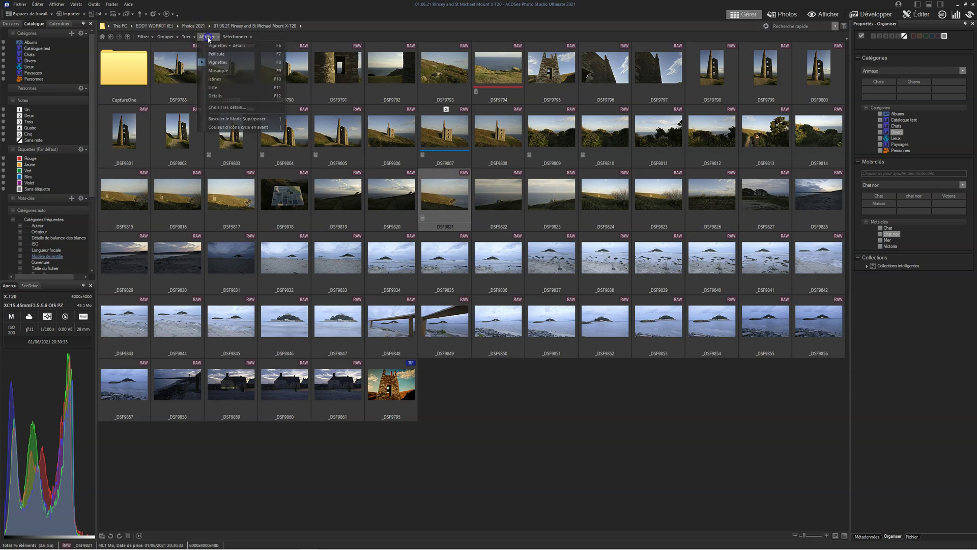
pyautogui.click(220, 54)
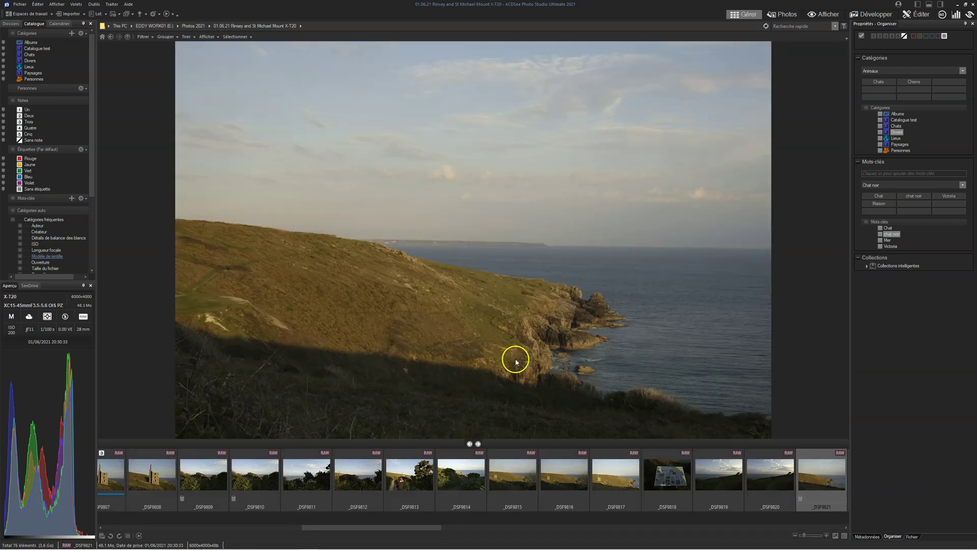
# - Give the photo _DSF9821 the violet label and a rating of 2 directly on its filmstrip thumbnail
pyautogui.rightClick(818, 474)
pyautogui.click(809, 461)
pyautogui.click(813, 453)
pyautogui.click(843, 456)
pyautogui.click(825, 455)
pyautogui.click(840, 458)
pyautogui.click(824, 453)
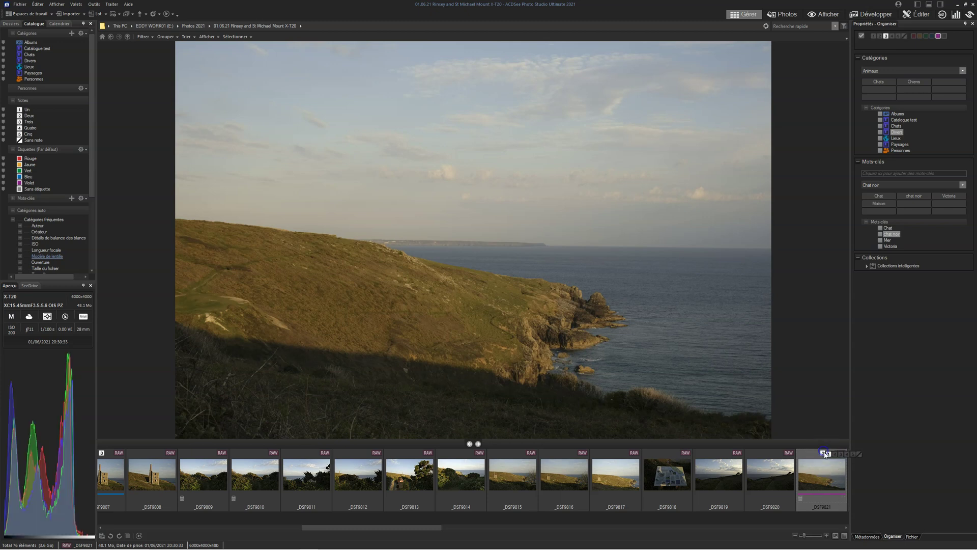
pyautogui.click(835, 454)
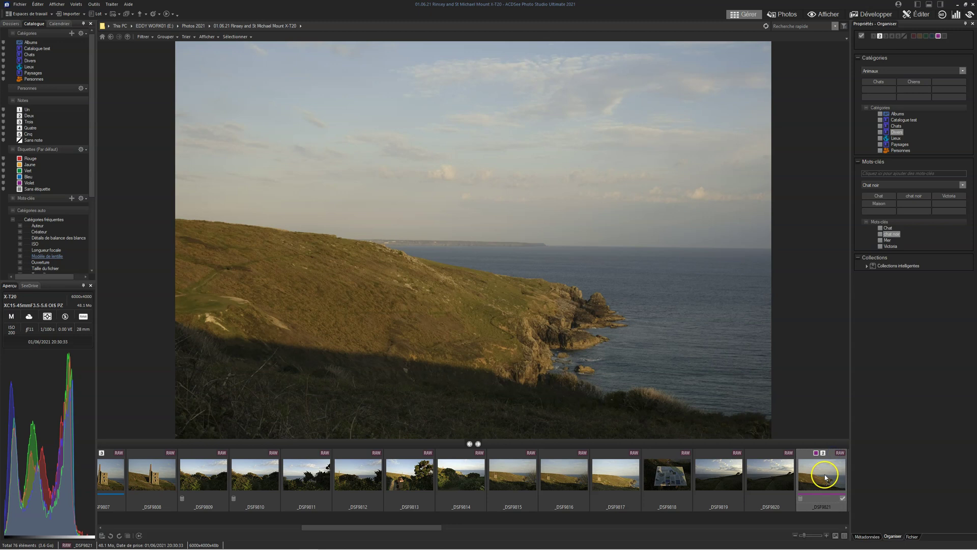
# - Display _DSF9814 in the filmstrip view and browse one photo forward and back
pyautogui.click(463, 481)
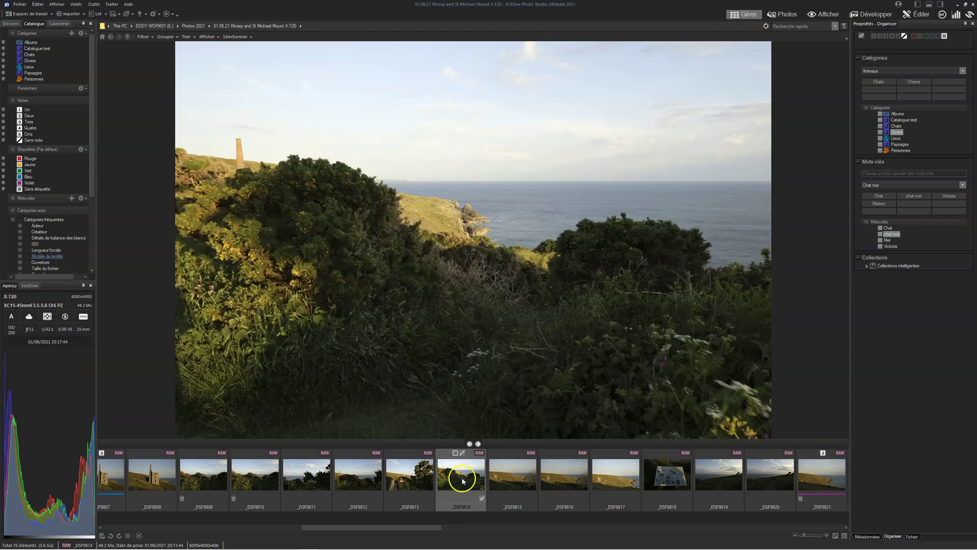
pyautogui.click(478, 444)
pyautogui.click(470, 443)
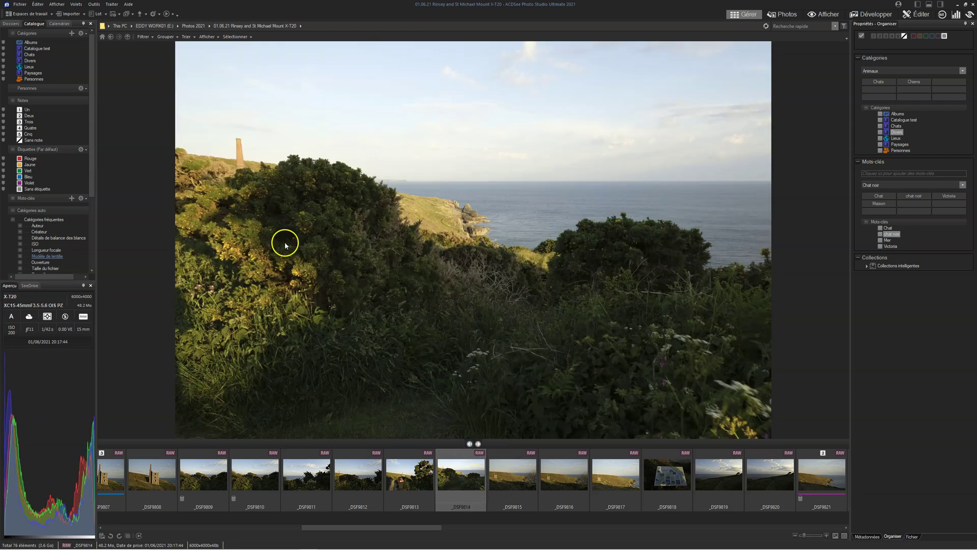
# - Enable Lecture auto for Mode Gérer in the program options
pyautogui.click(97, 6)
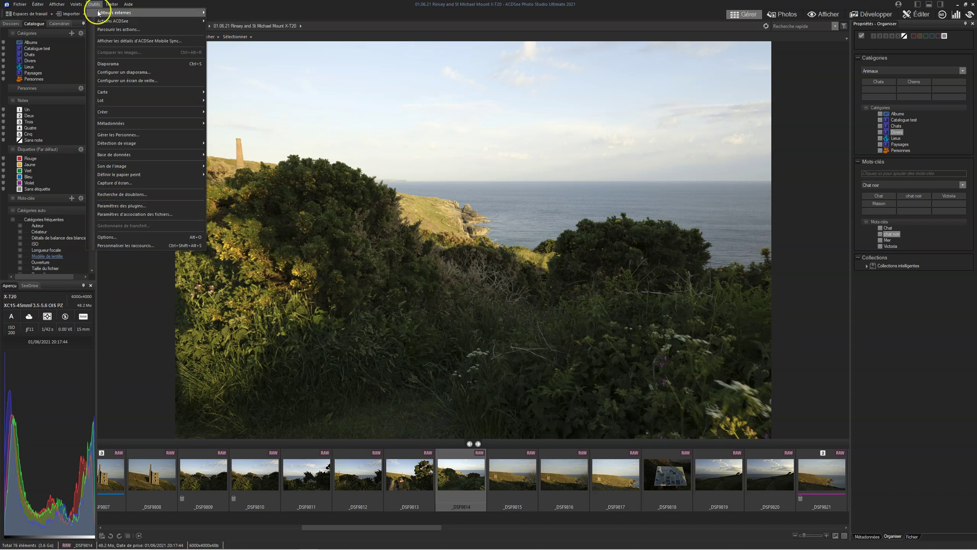
pyautogui.click(123, 237)
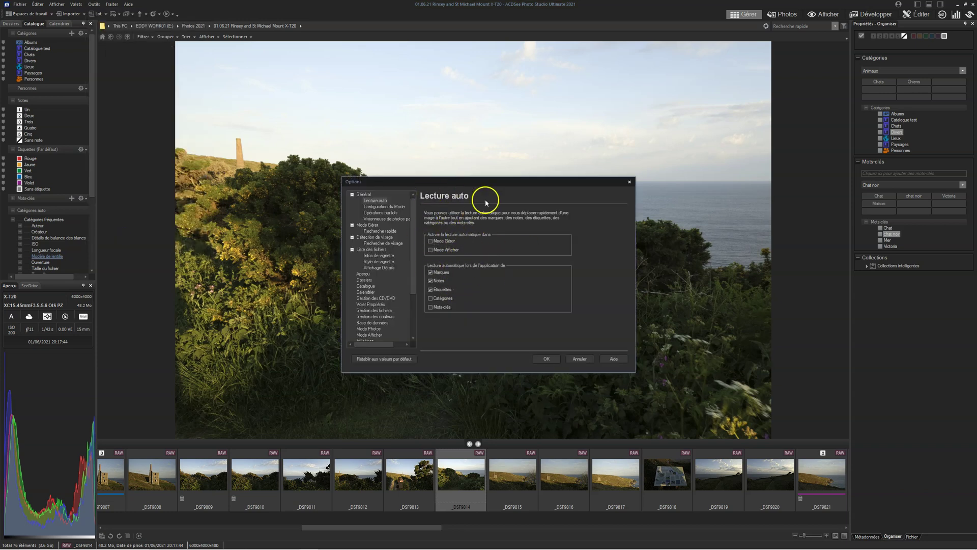
pyautogui.click(431, 243)
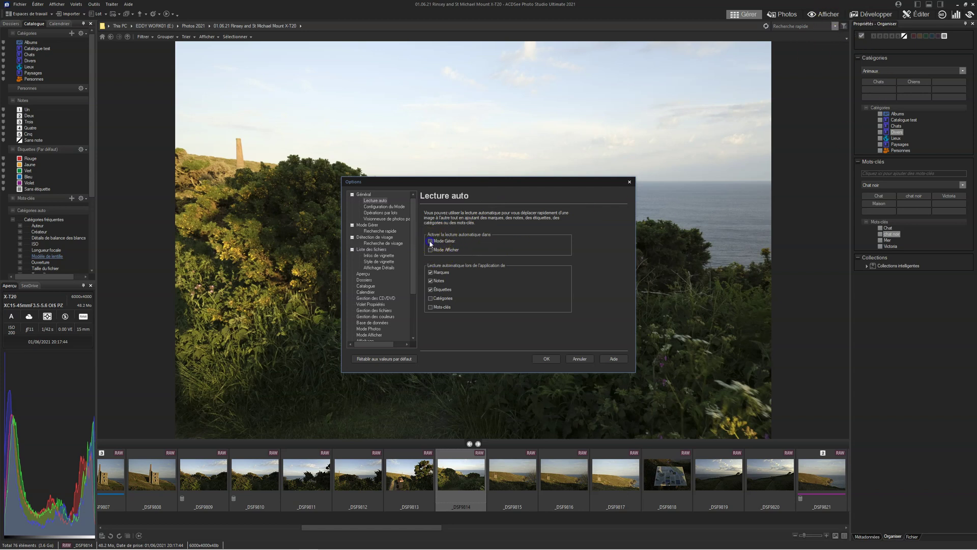
pyautogui.click(546, 359)
# - Label the photo _DSF9814 blue and the photo _DSF9815 yellow in the filmstrip
pyautogui.click(481, 454)
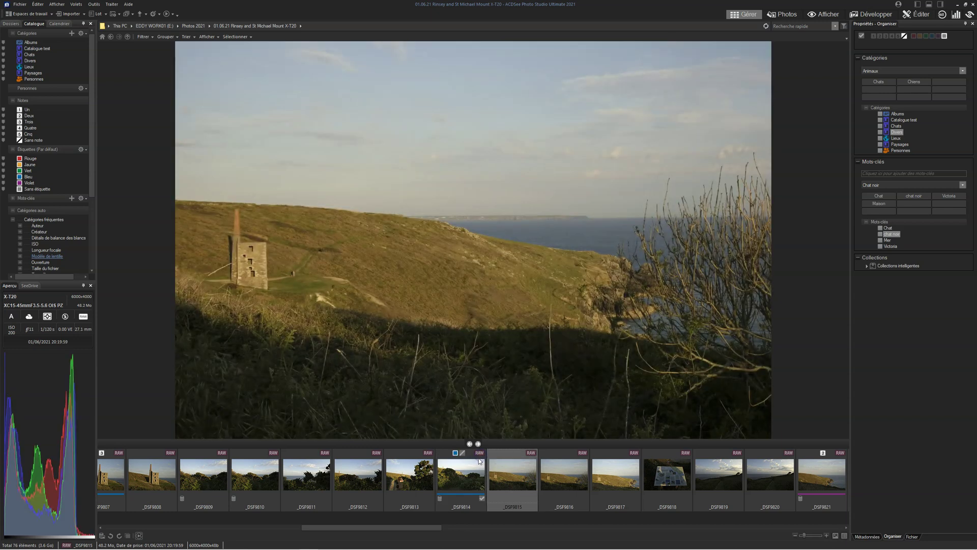
pyautogui.click(515, 471)
pyautogui.moveTo(513, 454)
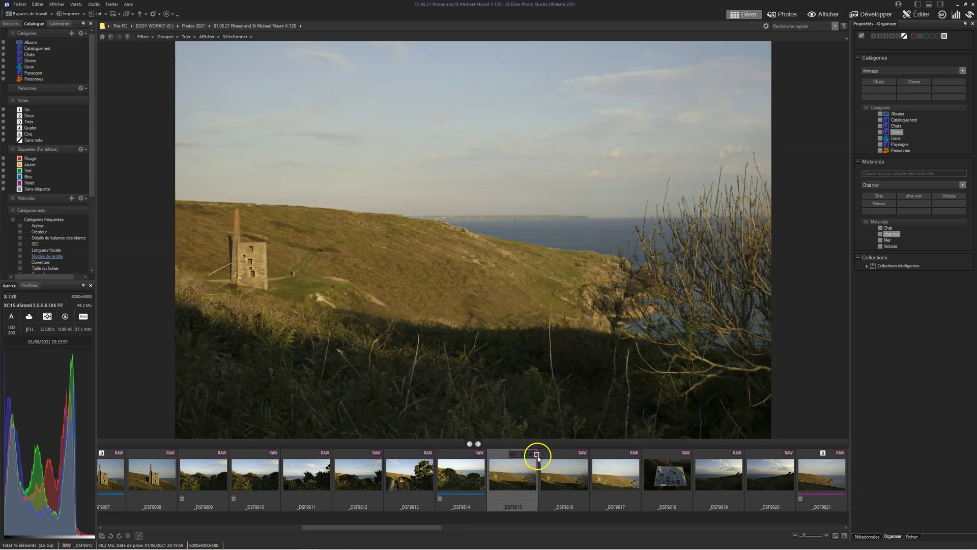
pyautogui.click(518, 458)
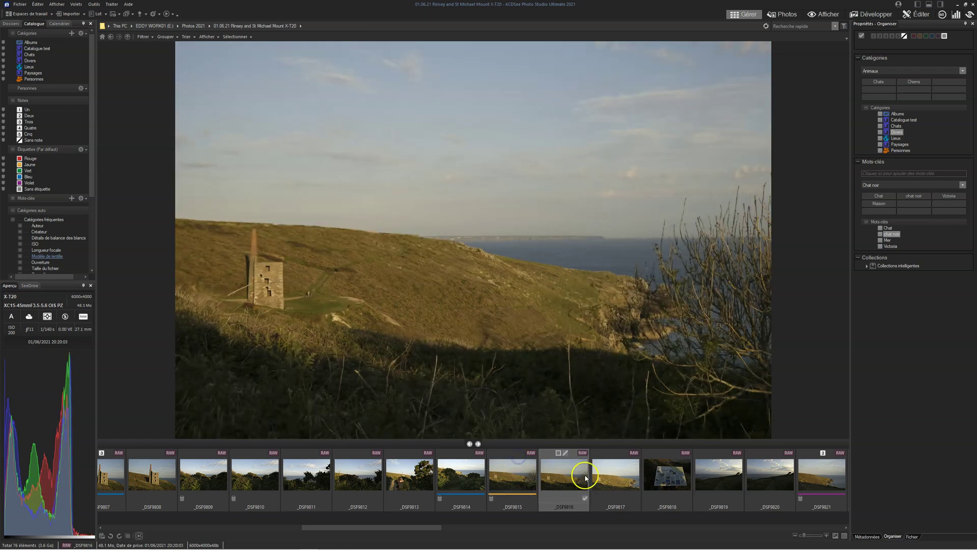
# - Rate the photo _DSF9814 with 2, _DSF9815 with 3 and _DSF9816 with 1 in the filmstrip
pyautogui.click(473, 469)
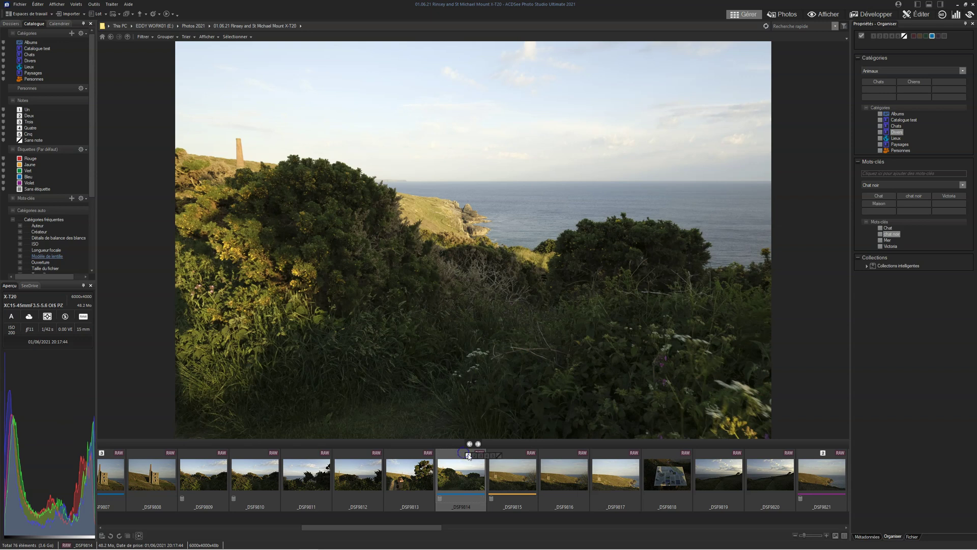
pyautogui.click(474, 457)
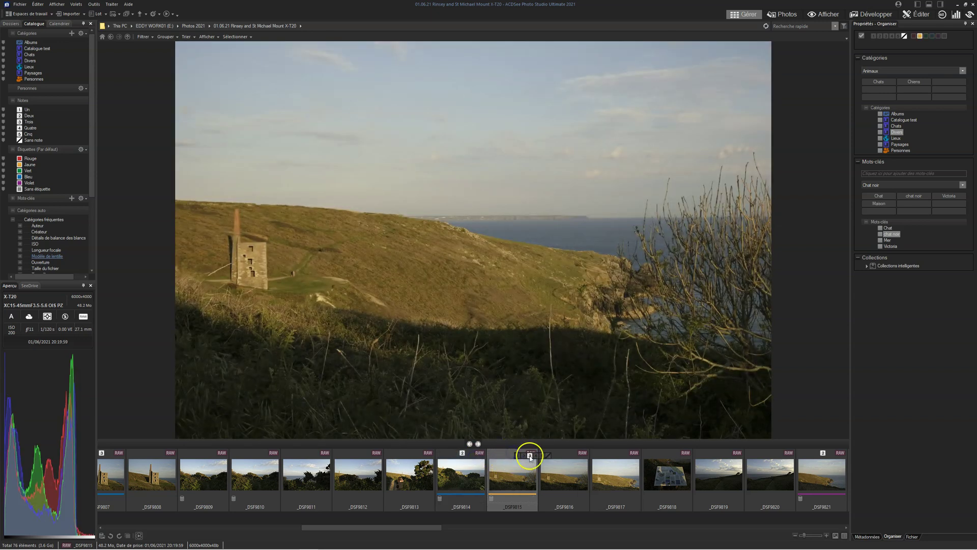
pyautogui.click(530, 456)
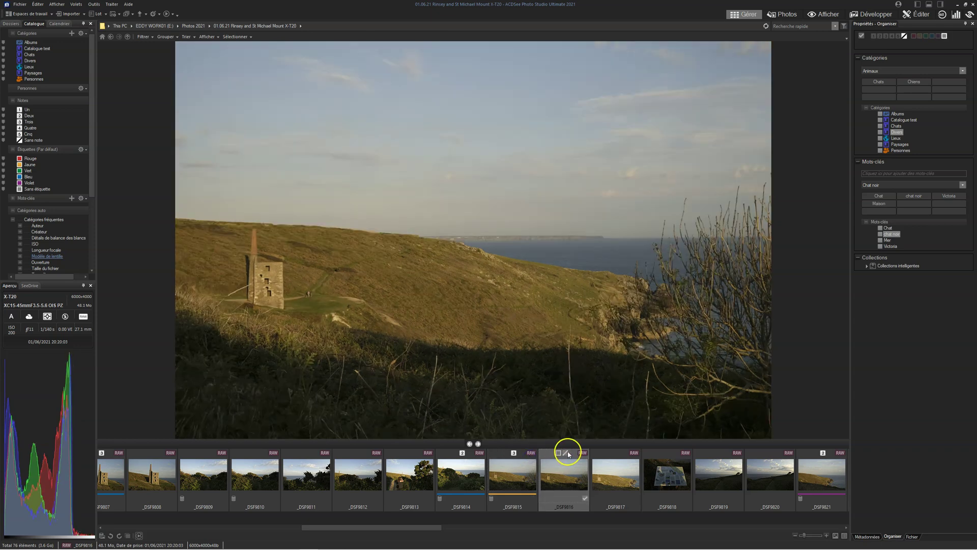
pyautogui.click(572, 455)
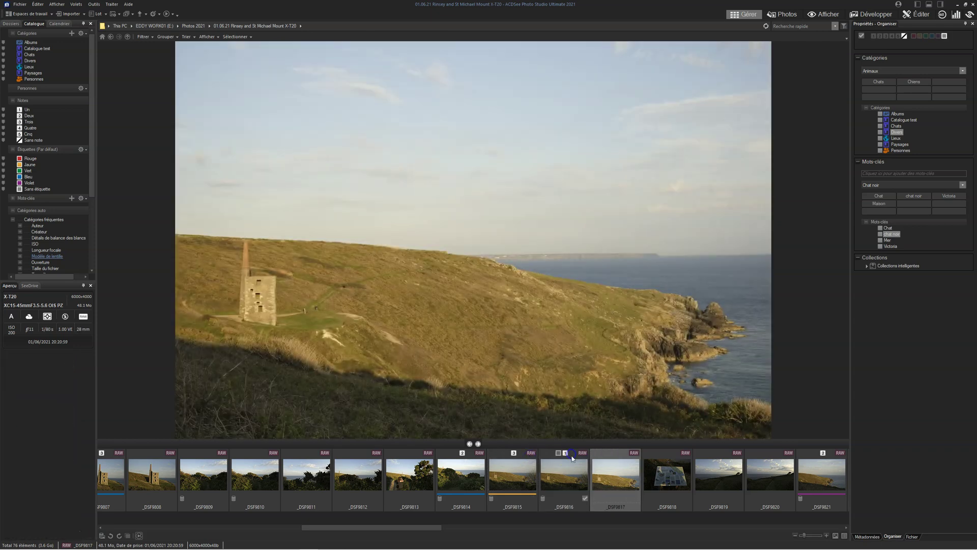
# - Tag the photos _DSF9814, _DSF9815 and _DSF9816 in the filmstrip
pyautogui.click(456, 477)
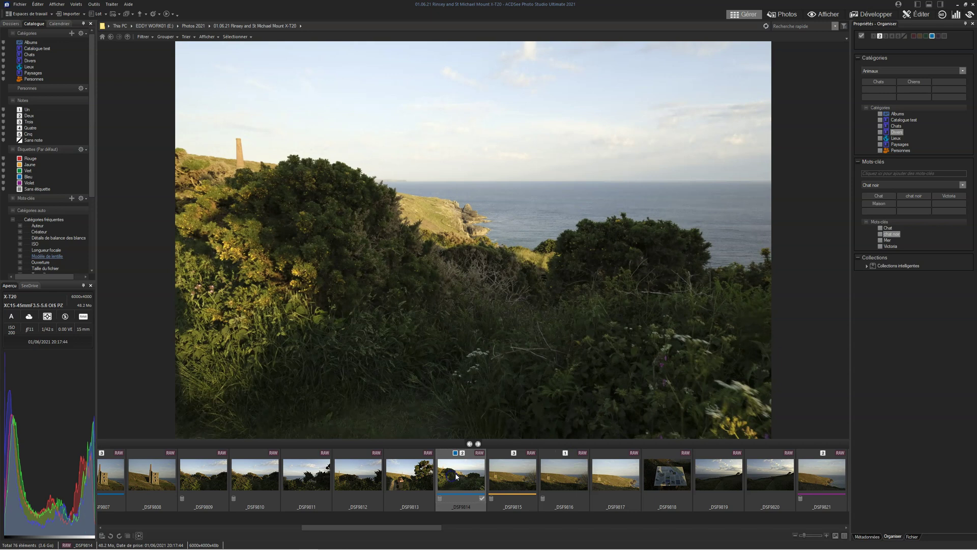
pyautogui.click(482, 499)
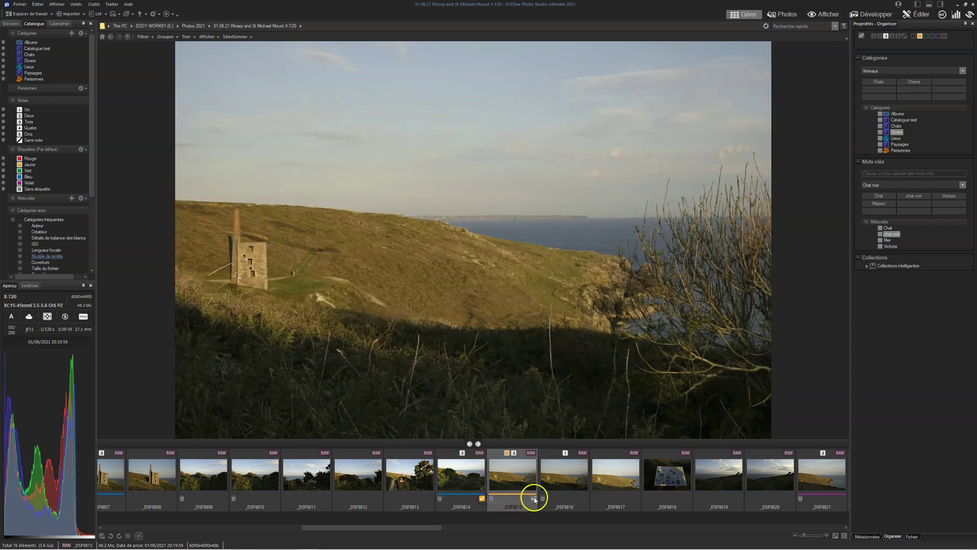
pyautogui.click(585, 499)
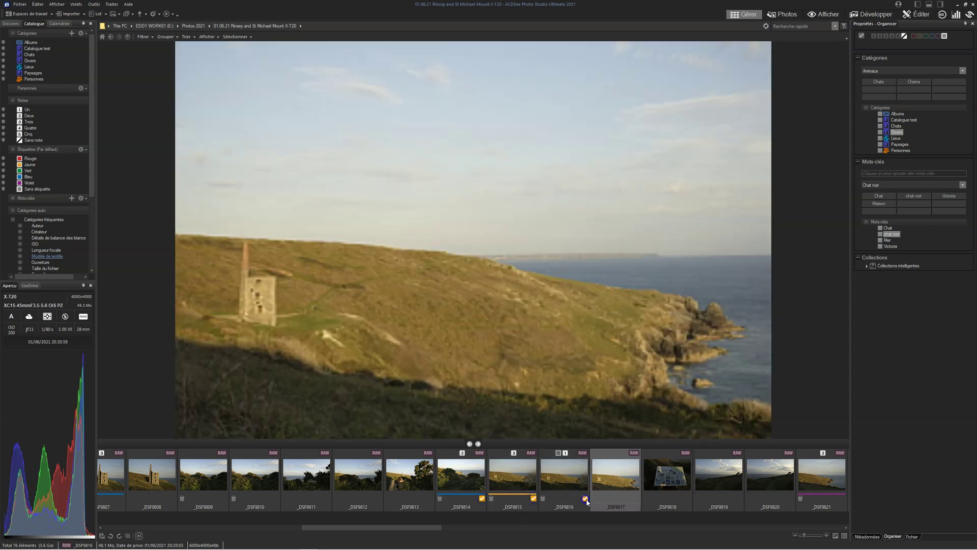
# - Disable Lecture auto for Mode Gérer in the program options
pyautogui.click(93, 5)
pyautogui.click(109, 234)
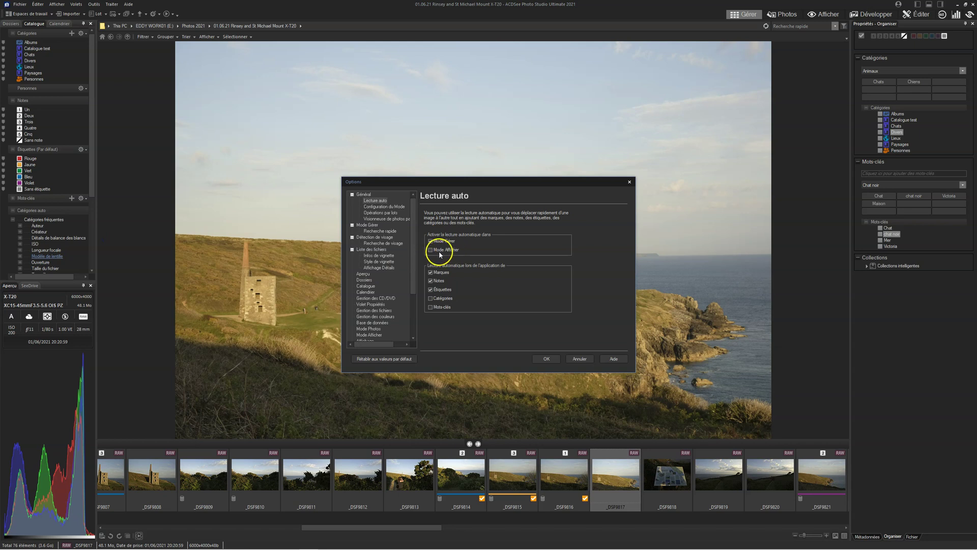
pyautogui.click(431, 242)
pyautogui.click(544, 357)
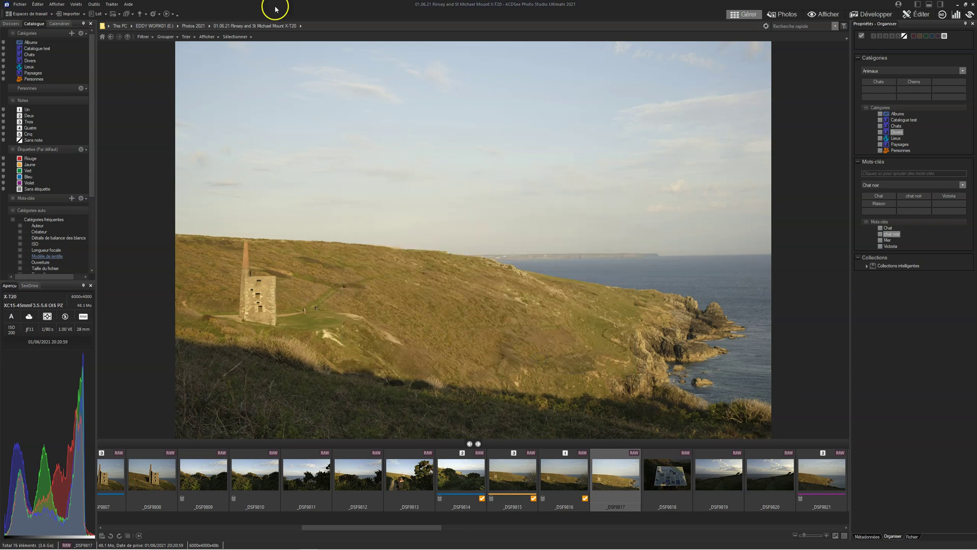
# - Switch the file list to the Vignettes view and list the catalogued photos rated Deux
pyautogui.click(212, 38)
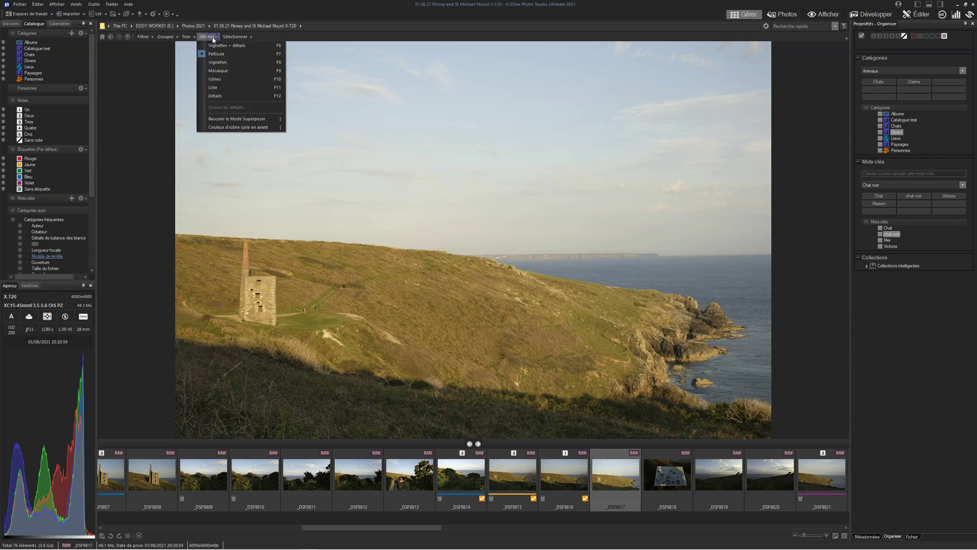
pyautogui.click(217, 62)
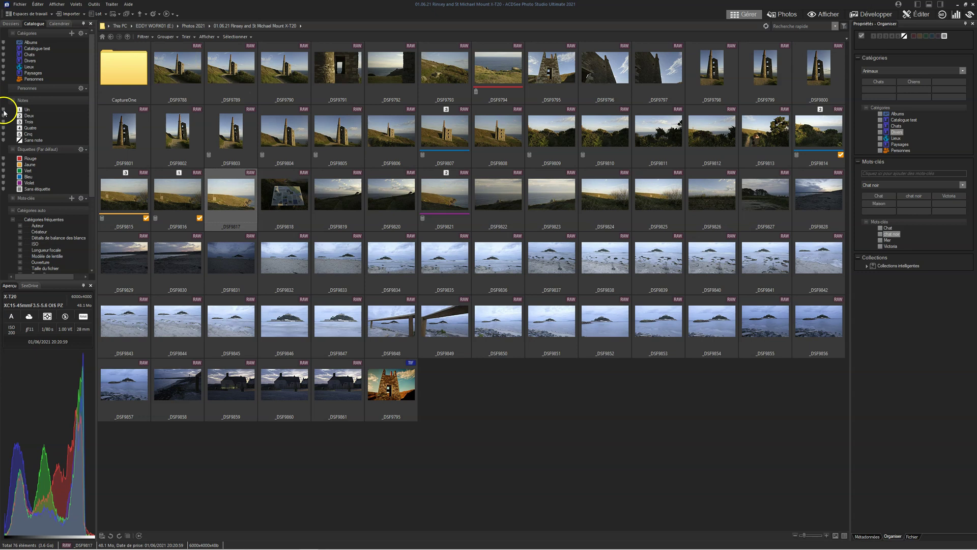
pyautogui.click(29, 116)
pyautogui.click(31, 114)
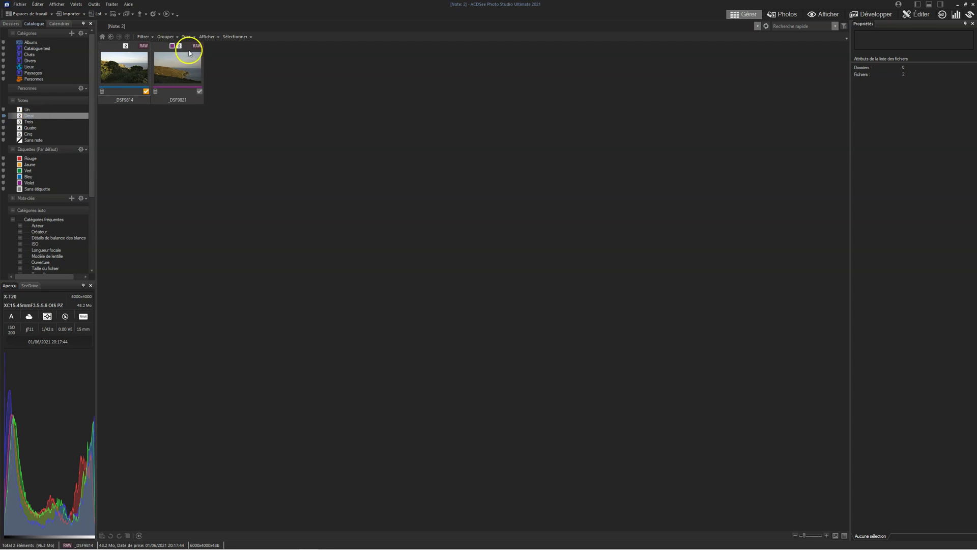
# - Add the rating Trois to the catalogue filter, and include and remove the ratings Un and Quatre in turn
pyautogui.click(4, 121)
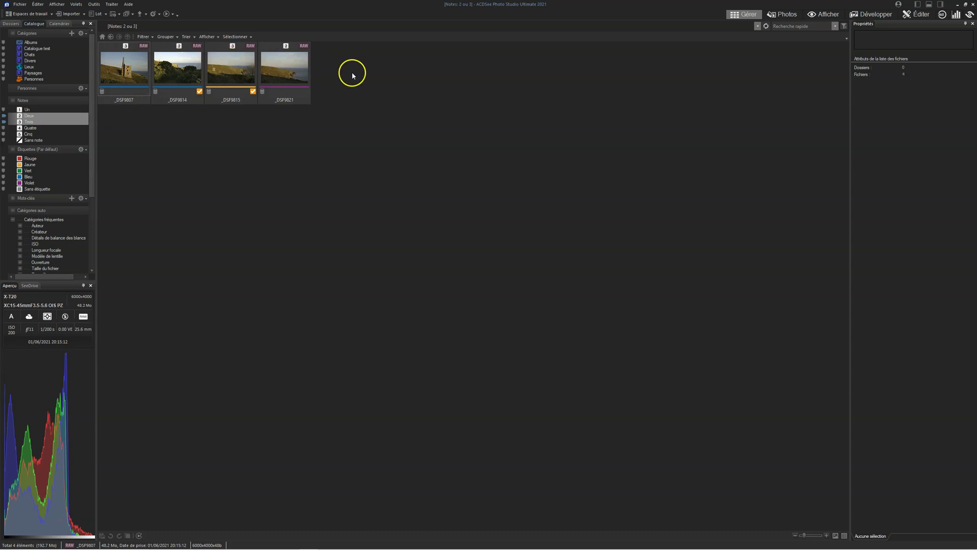
pyautogui.click(4, 110)
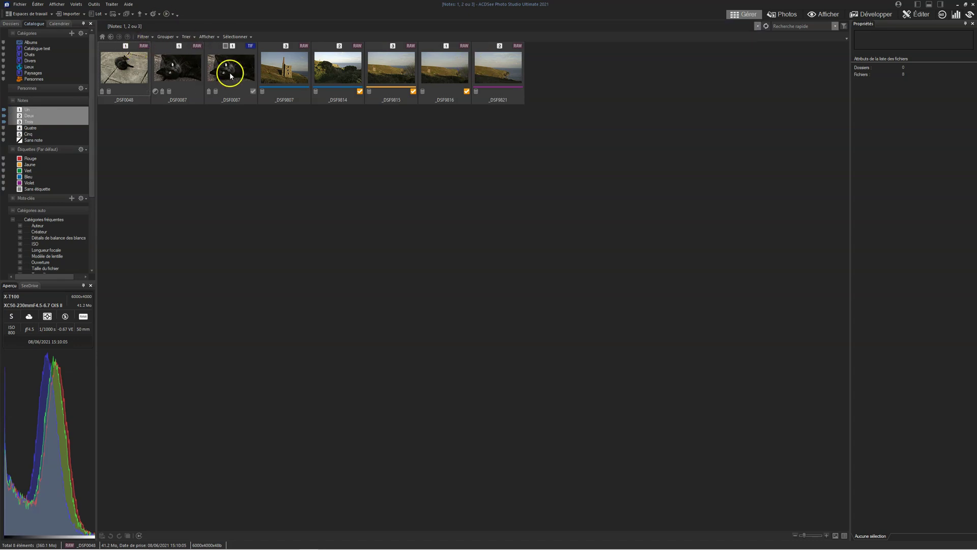
pyautogui.click(3, 110)
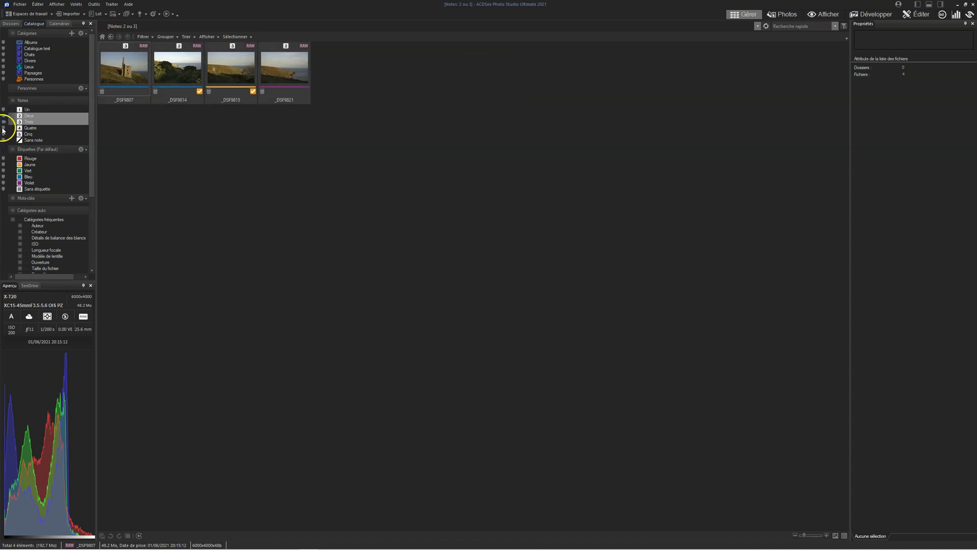
pyautogui.click(3, 129)
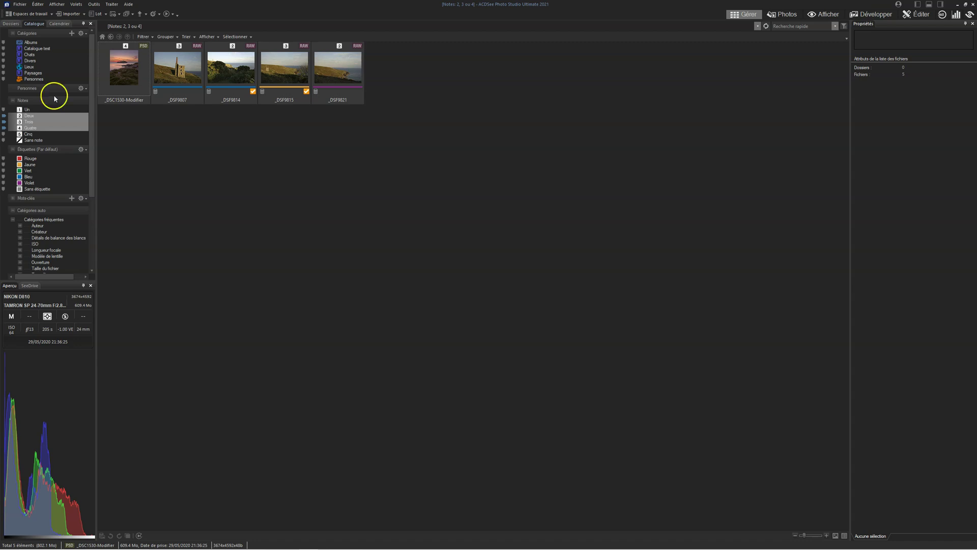
pyautogui.click(4, 128)
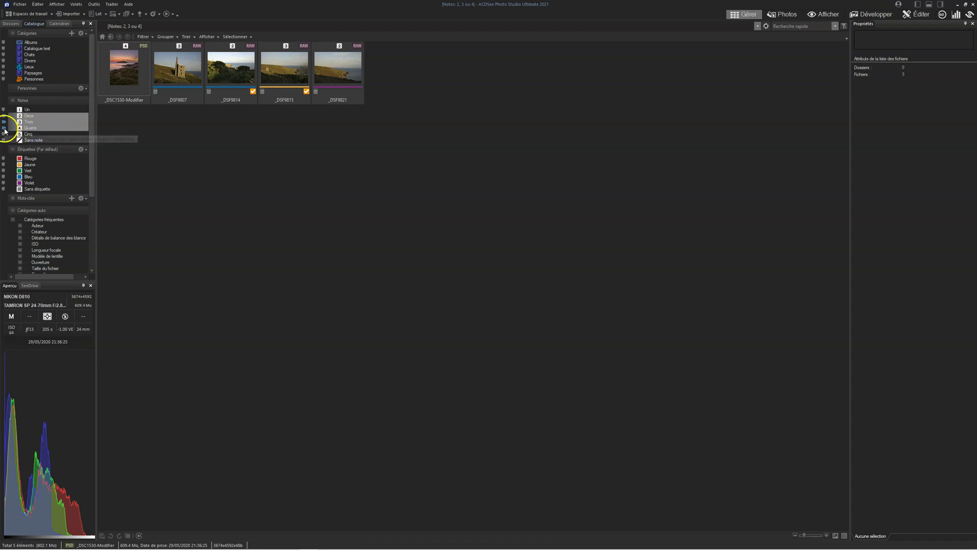
# - Combine the rating filter with the Rouge, Violet and Bleu labels one at a time, removing each again
pyautogui.click(3, 160)
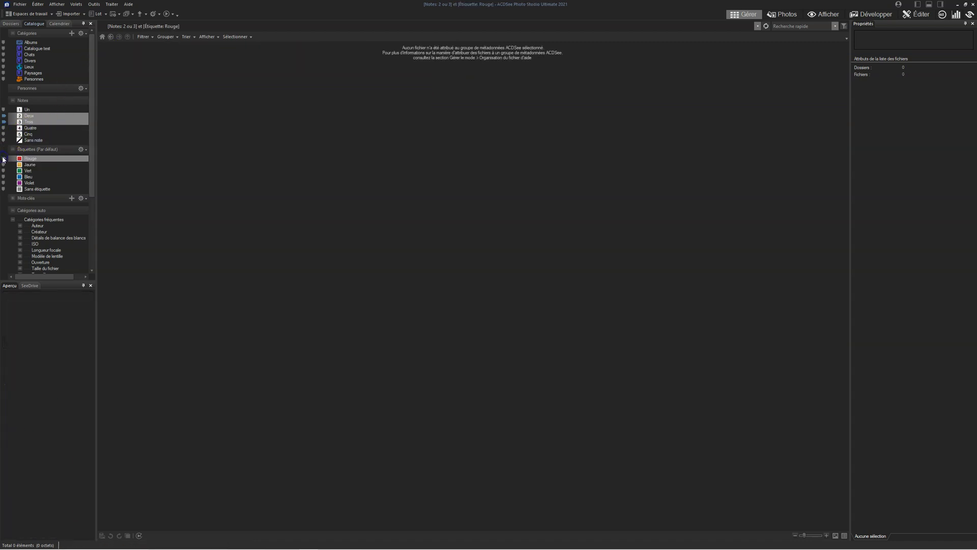
pyautogui.click(4, 159)
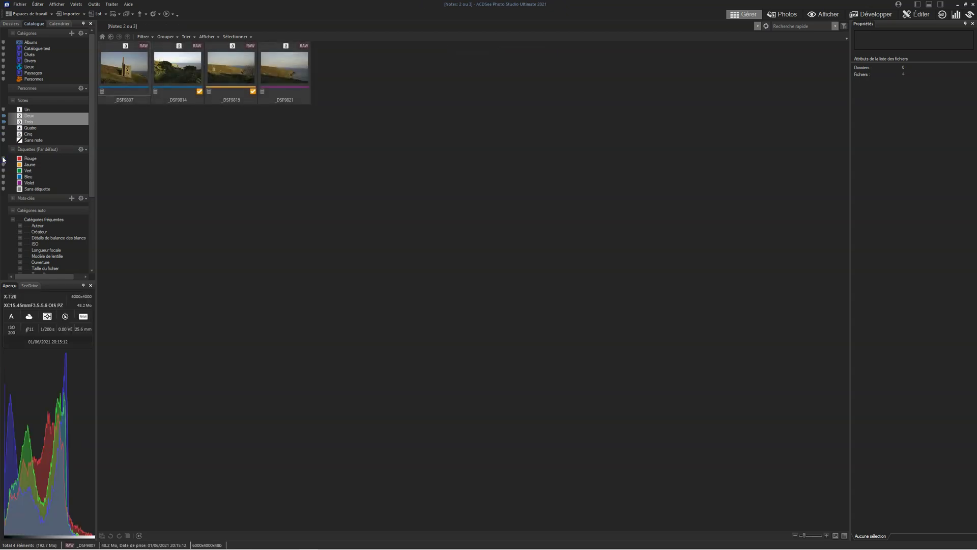
pyautogui.click(4, 183)
pyautogui.click(3, 183)
pyautogui.click(4, 176)
pyautogui.click(3, 177)
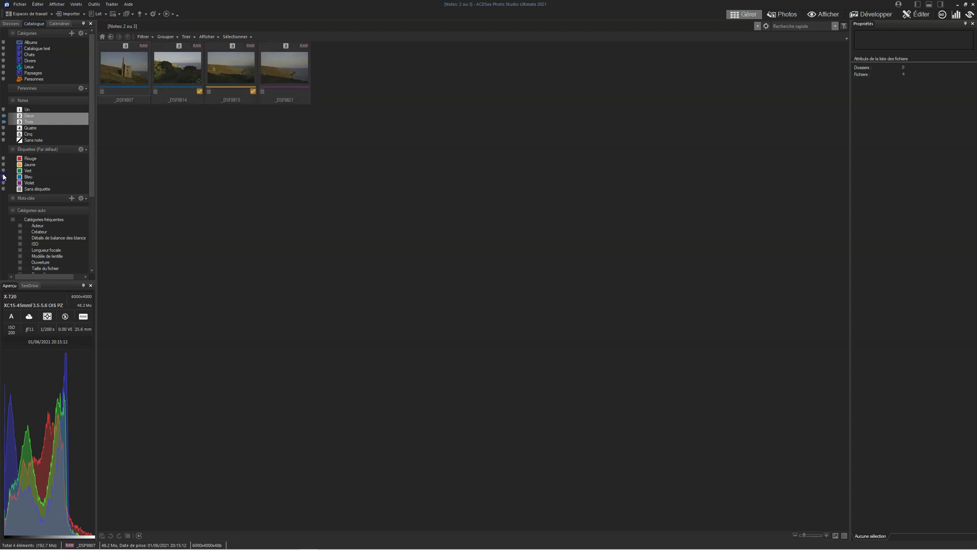
# - Clear the Deux and Trois rating filters and display the folder 01.06.21 Rinsey and St Michael Mount X-T20
pyautogui.click(4, 122)
pyautogui.click(3, 116)
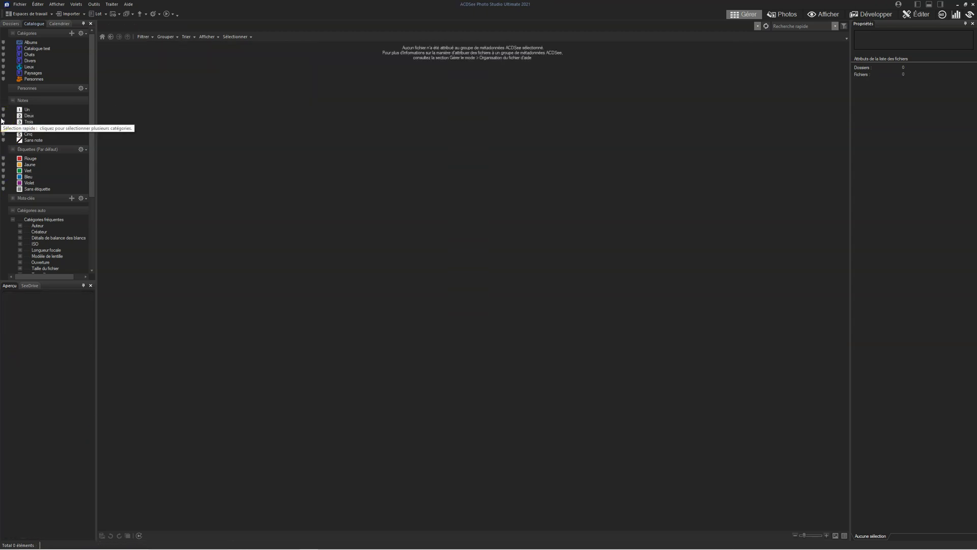
pyautogui.click(11, 23)
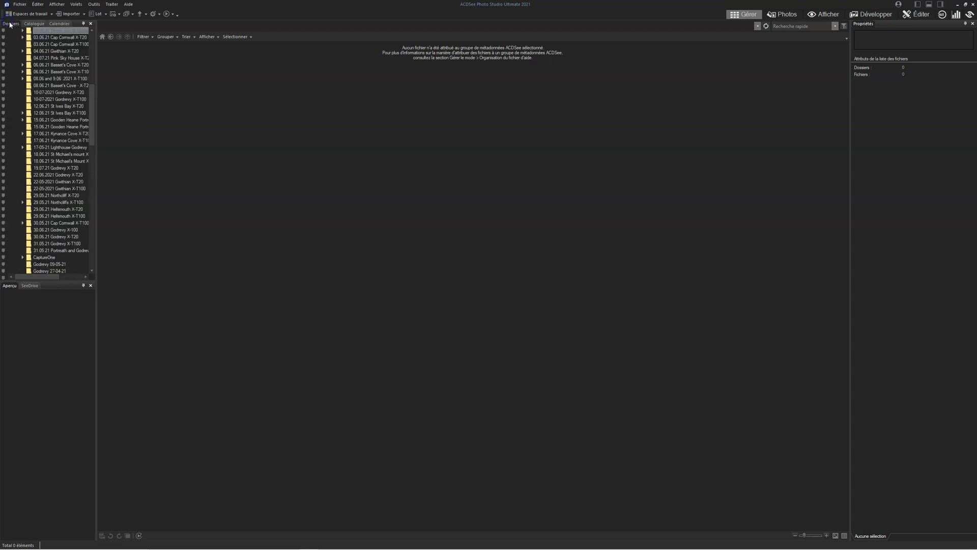
pyautogui.click(57, 32)
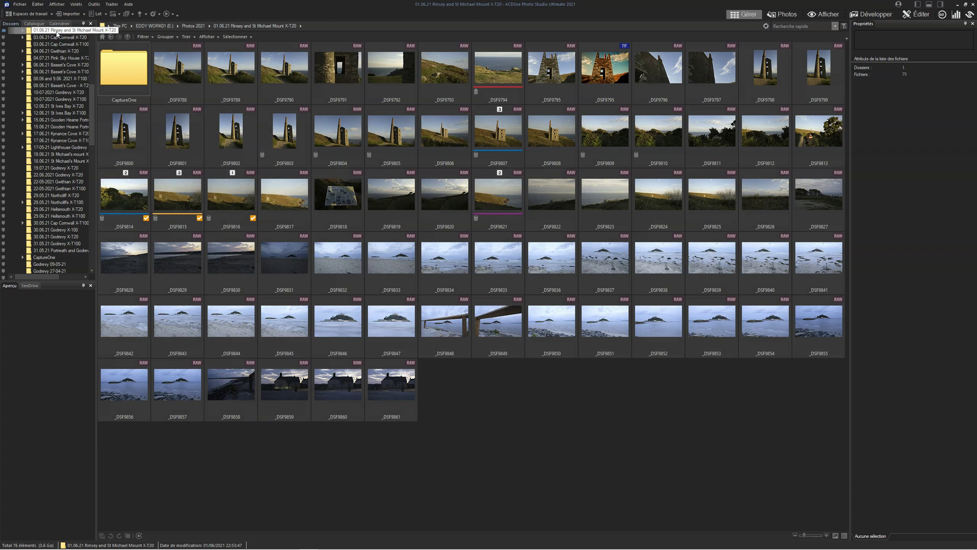
# - Embed the ACDSee metadata in the photo _DSF9807, keeping the default integration options, and dismiss the summary report
pyautogui.click(498, 194)
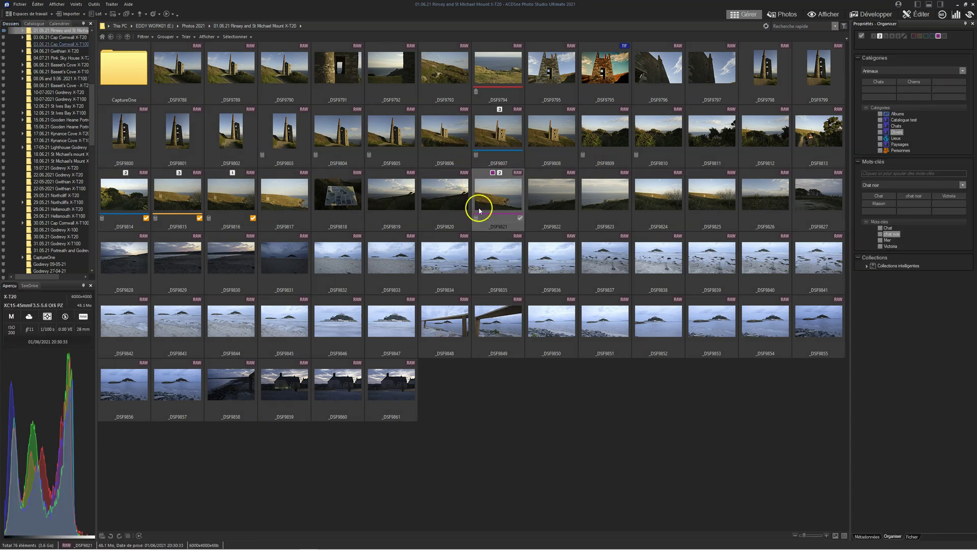
pyautogui.click(491, 136)
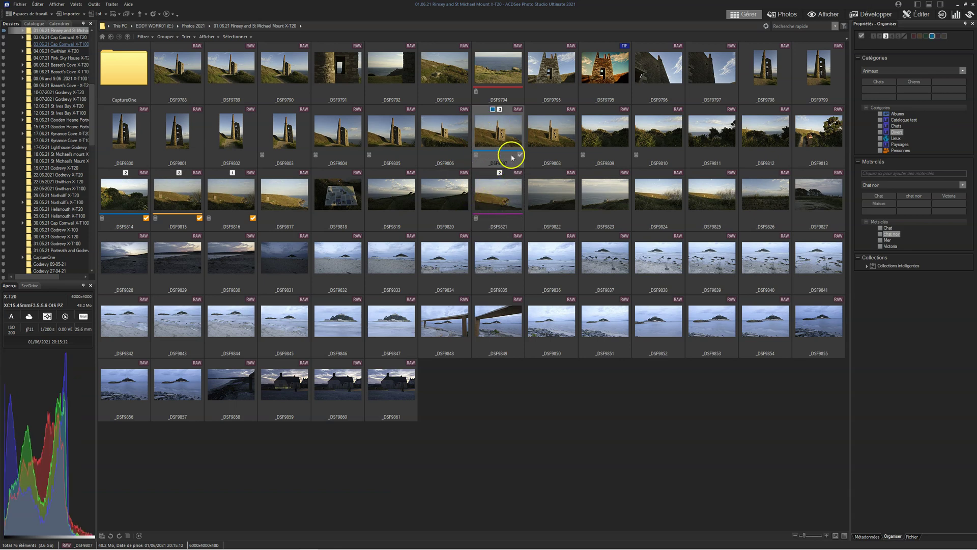
pyautogui.click(490, 136)
pyautogui.rightClick(491, 137)
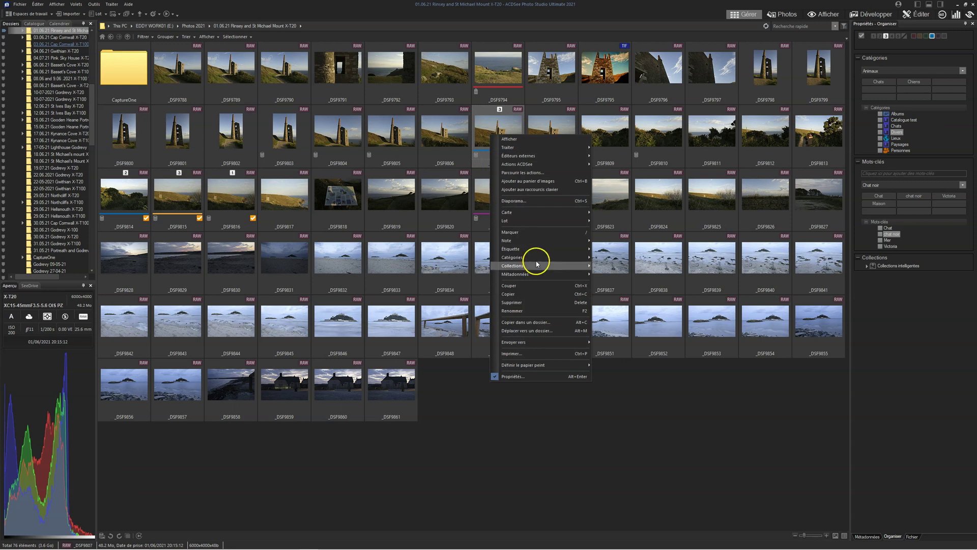
pyautogui.moveTo(538, 277)
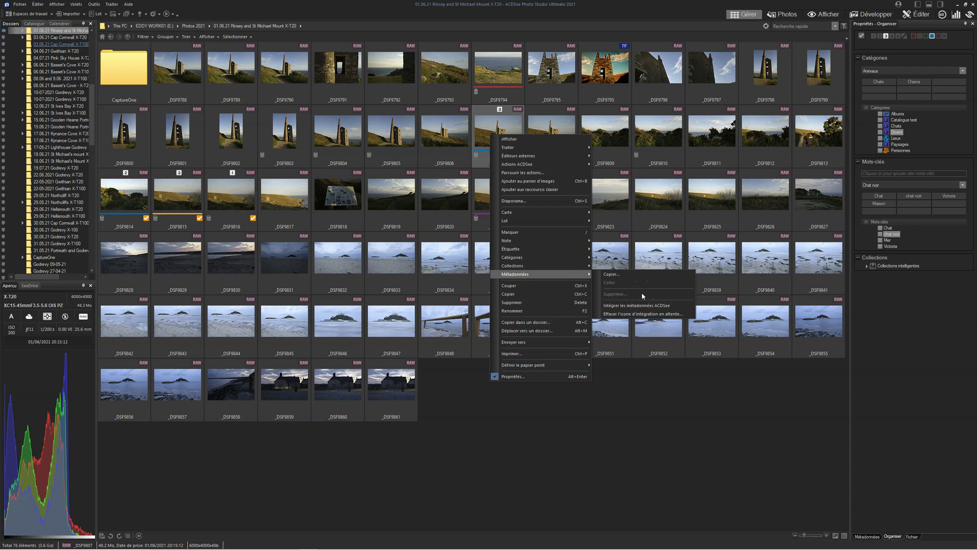
pyautogui.click(641, 307)
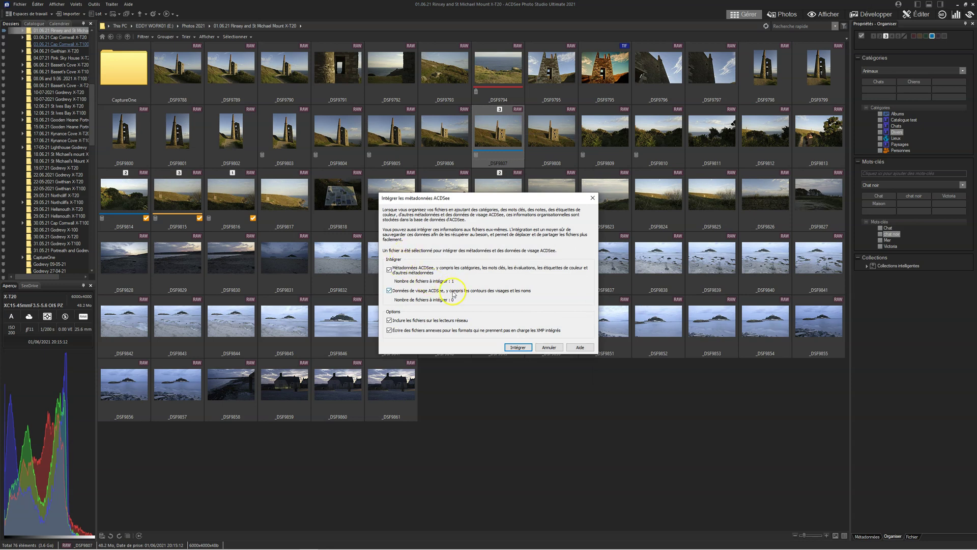
pyautogui.click(517, 347)
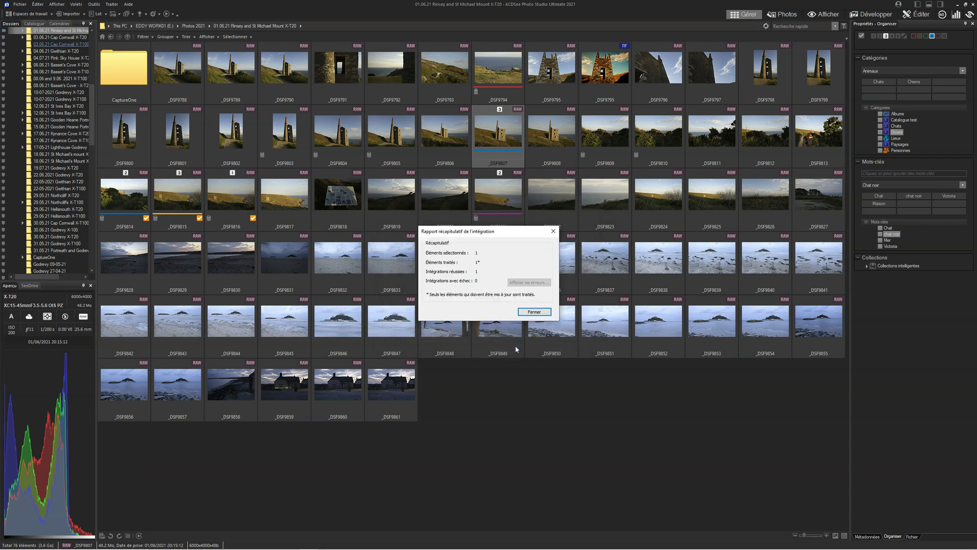
pyautogui.click(534, 312)
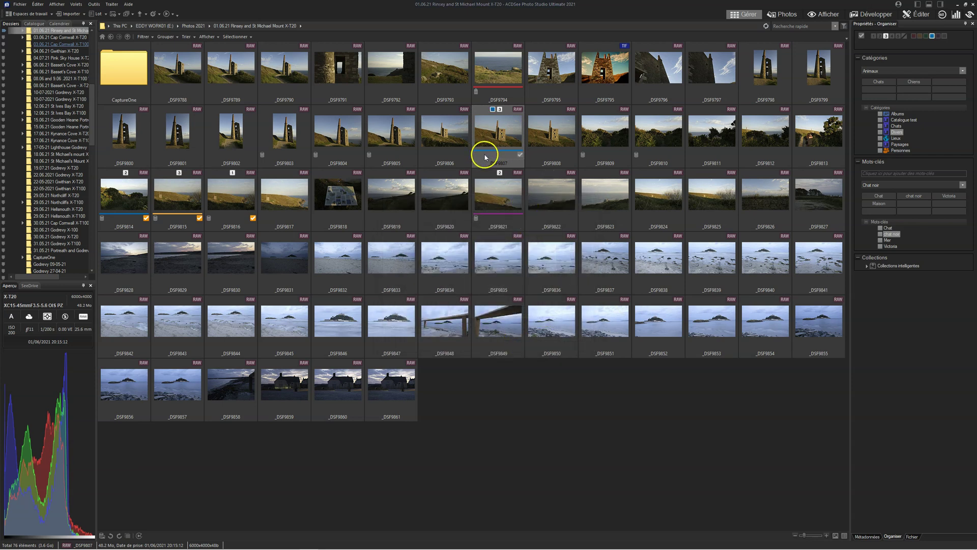
# - Embed the ACDSee metadata in all files that need it, keeping the default integration options, and dismiss the summary report
pyautogui.click(94, 5)
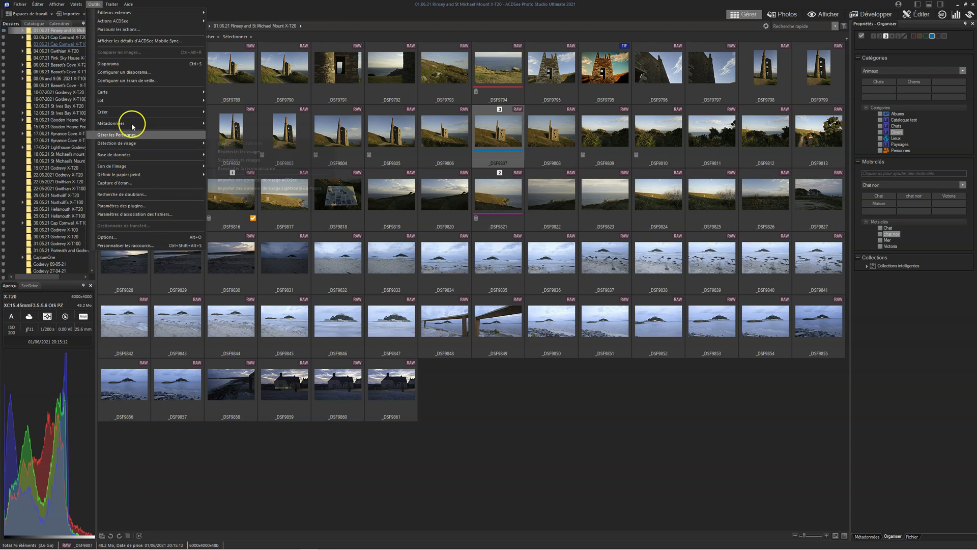
pyautogui.moveTo(132, 124)
pyautogui.moveTo(264, 154)
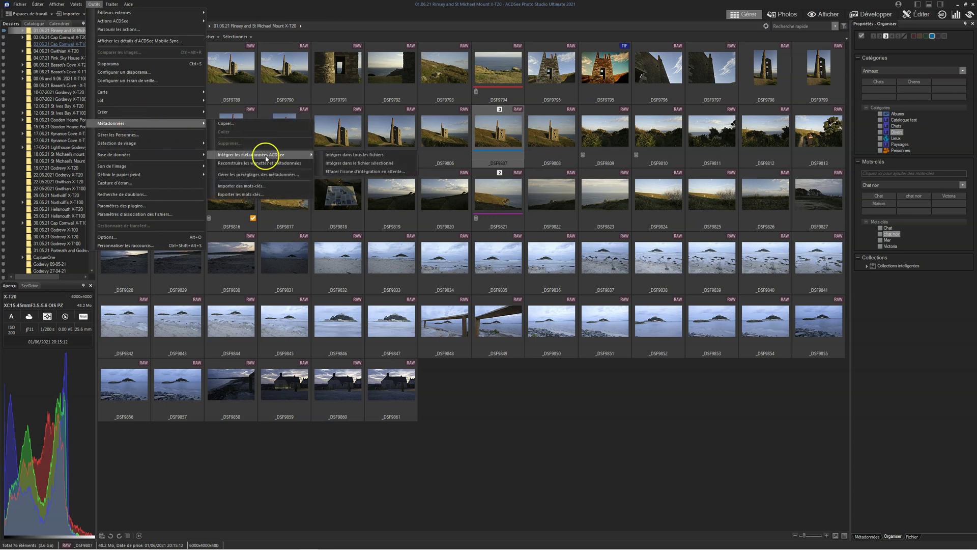
pyautogui.click(381, 155)
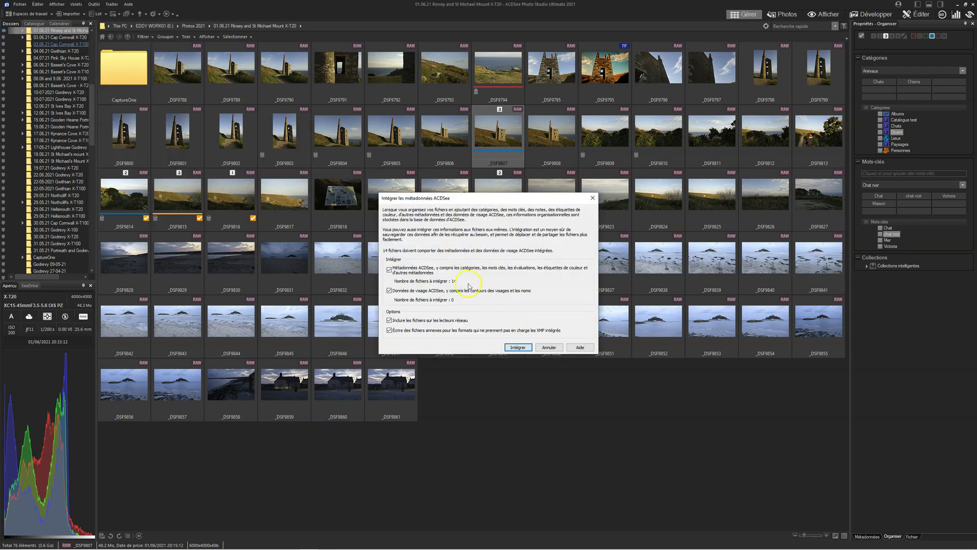
pyautogui.click(519, 347)
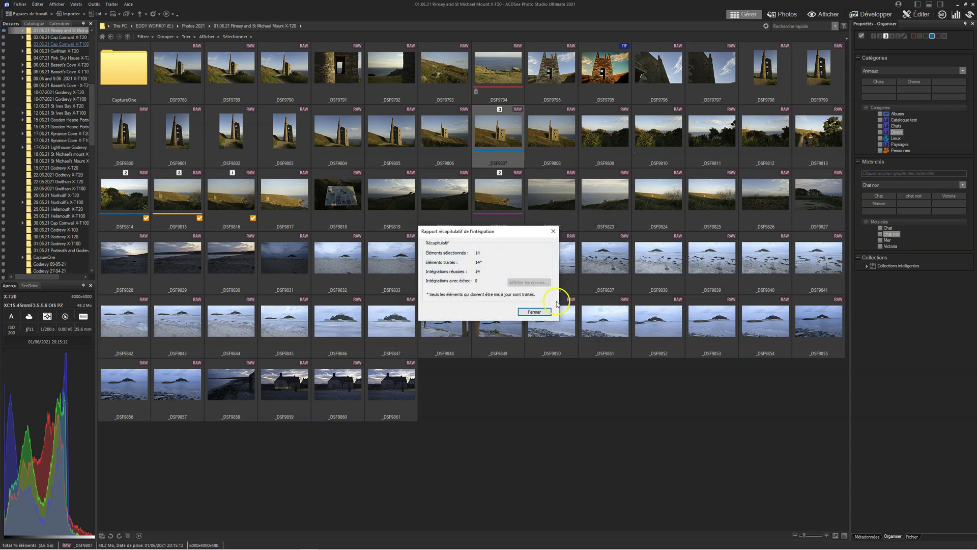
pyautogui.click(534, 312)
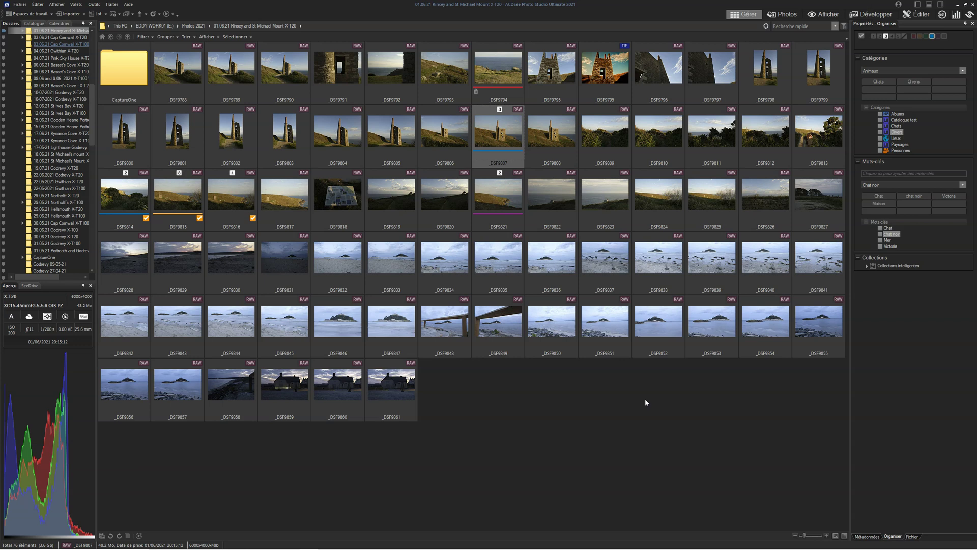
# - Create a new parent category named Mer in the category list
pyautogui.moveTo(808, 344)
pyautogui.moveTo(488, 114)
pyautogui.click(497, 131)
pyautogui.rightClick(936, 132)
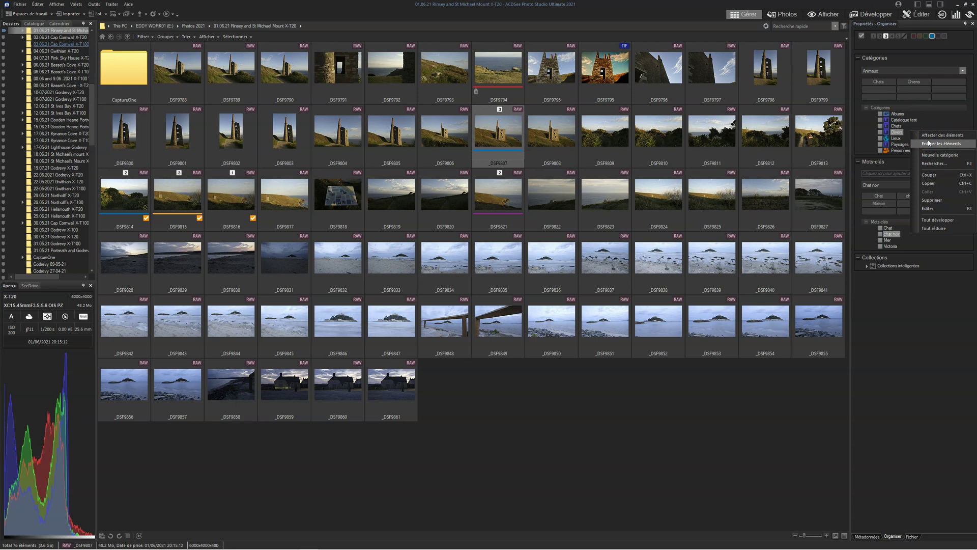
pyautogui.click(934, 155)
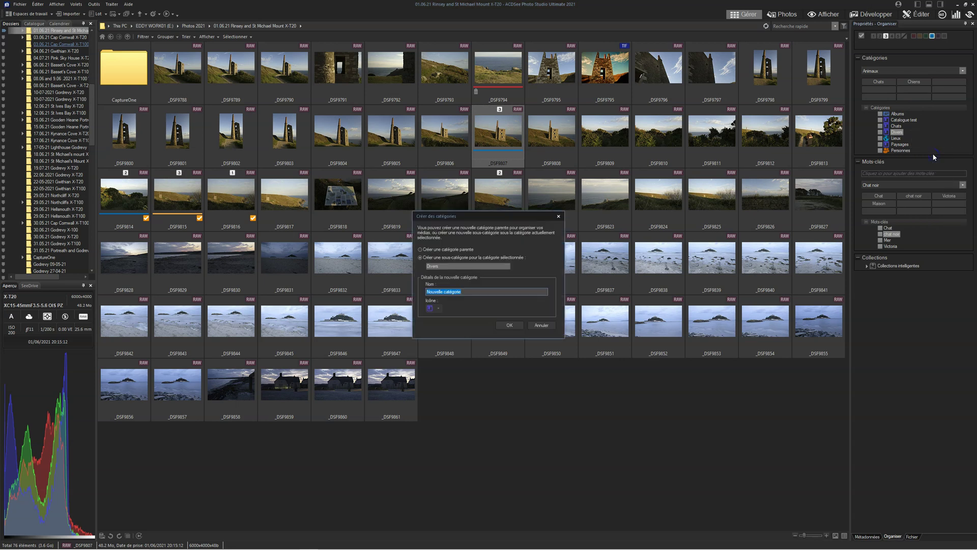
pyautogui.click(420, 249)
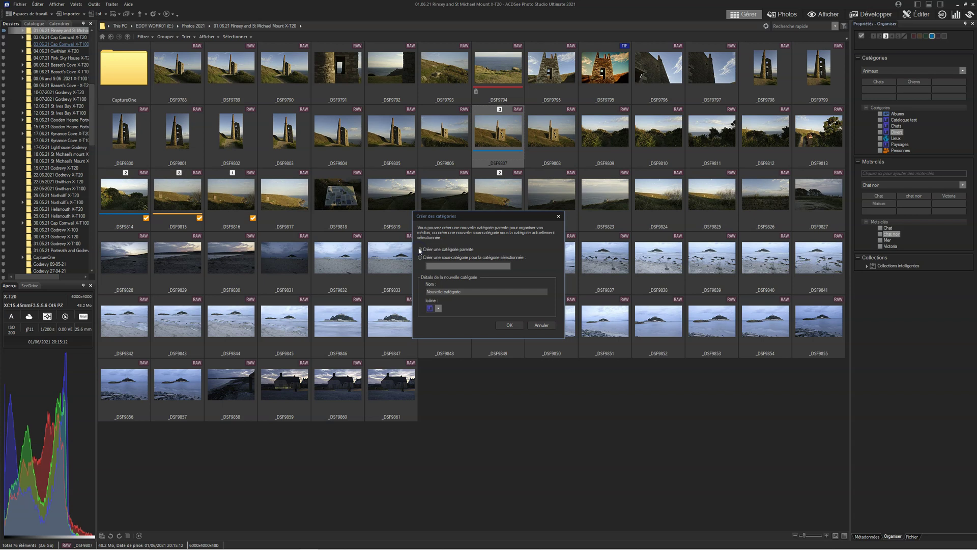
pyautogui.click(420, 257)
pyautogui.click(420, 250)
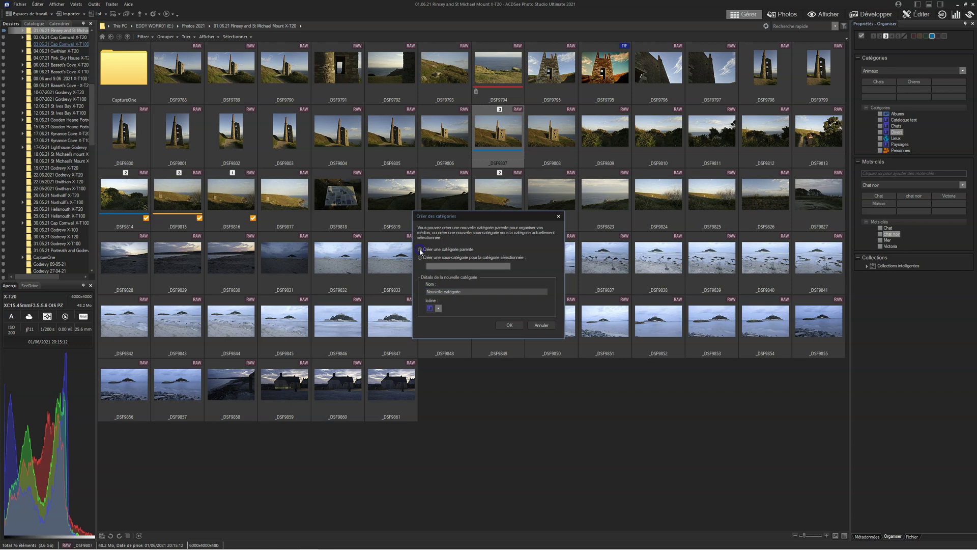
pyautogui.click(473, 293)
pyautogui.moveTo(473, 293); pyautogui.dragTo(378, 280)
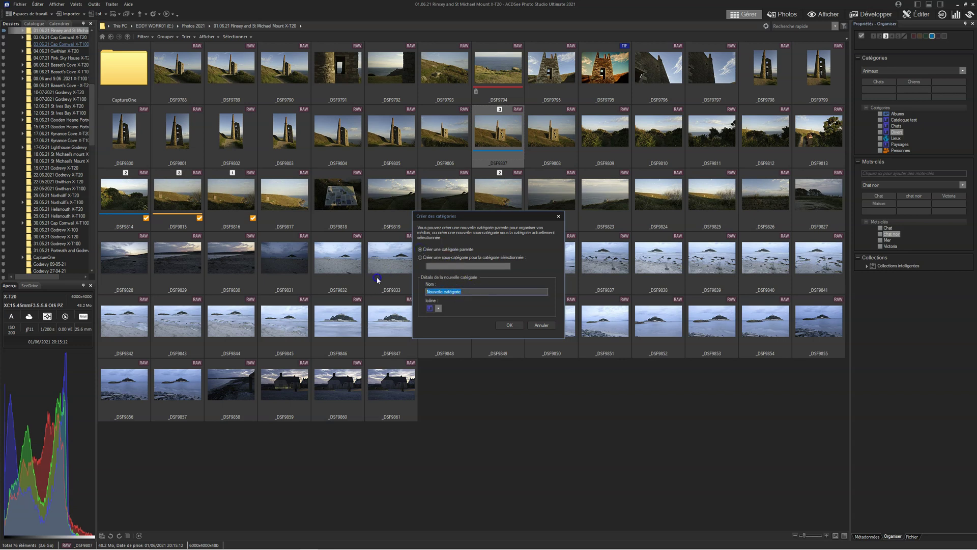
pyautogui.write('Mer')
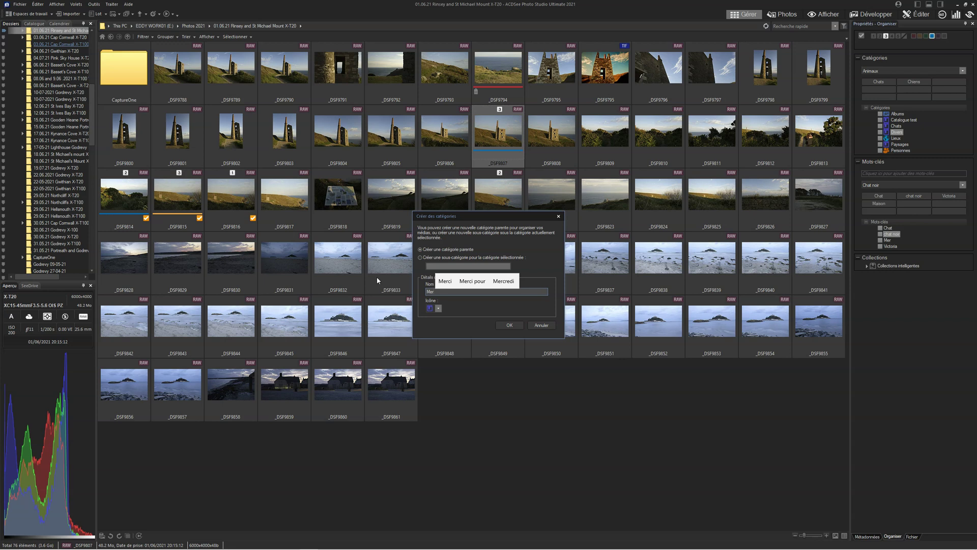
pyautogui.click(510, 325)
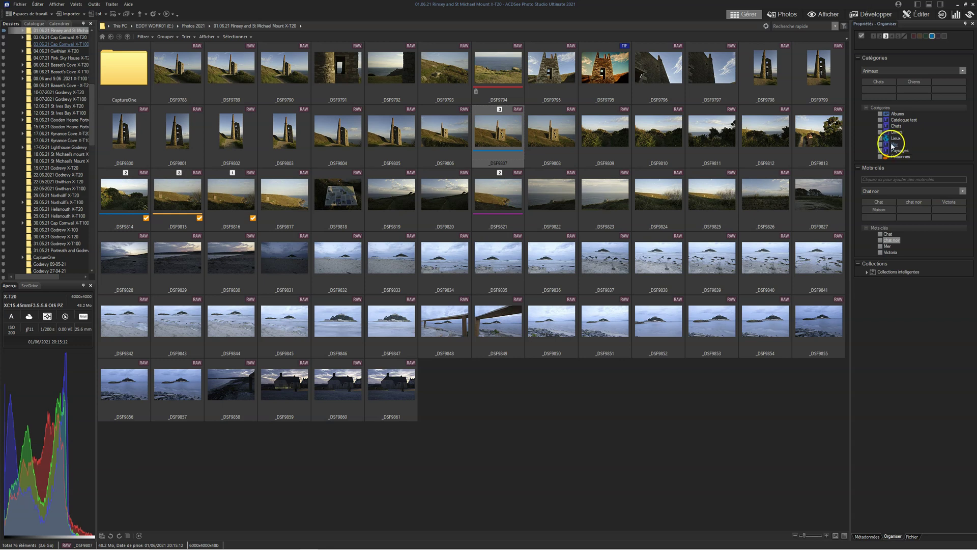
# - Assign the Mer category to the photos _DSF9807, _DSF9794, _DSF9808 and _DSF9821 one at a time
pyautogui.click(880, 145)
pyautogui.click(501, 77)
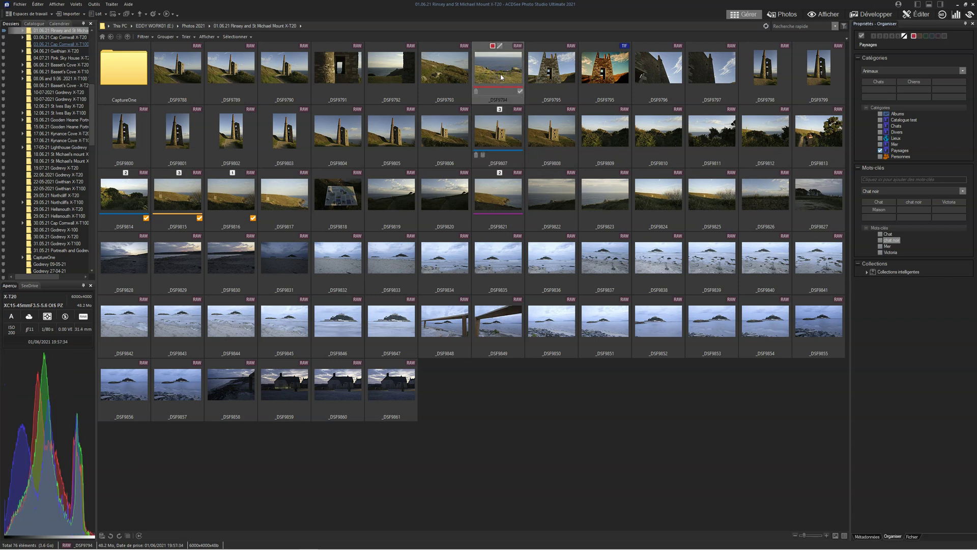
pyautogui.click(880, 145)
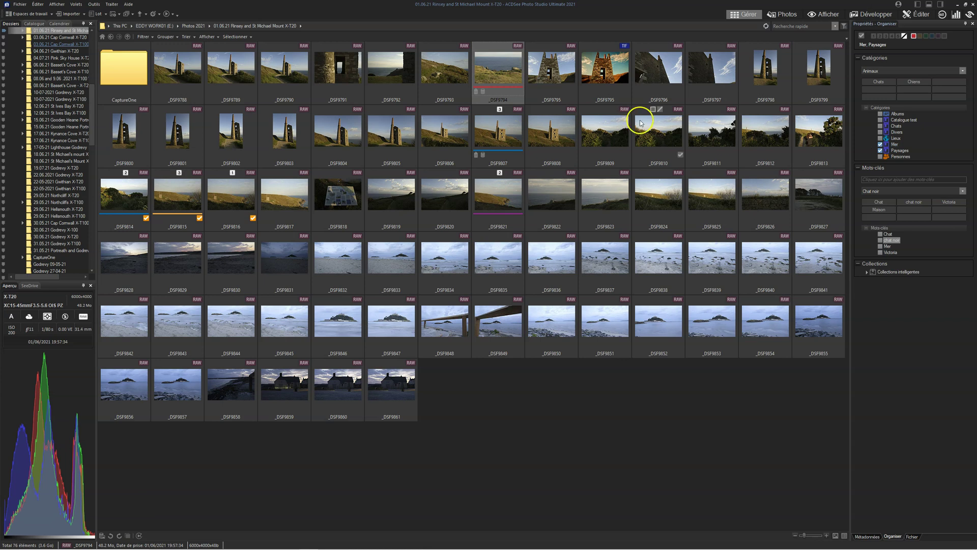
pyautogui.click(555, 132)
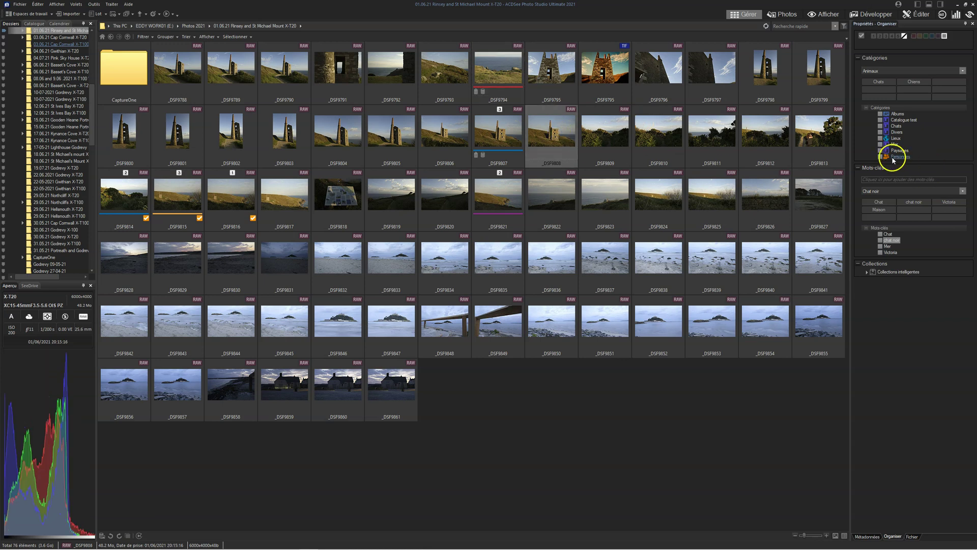
pyautogui.click(880, 145)
pyautogui.click(496, 188)
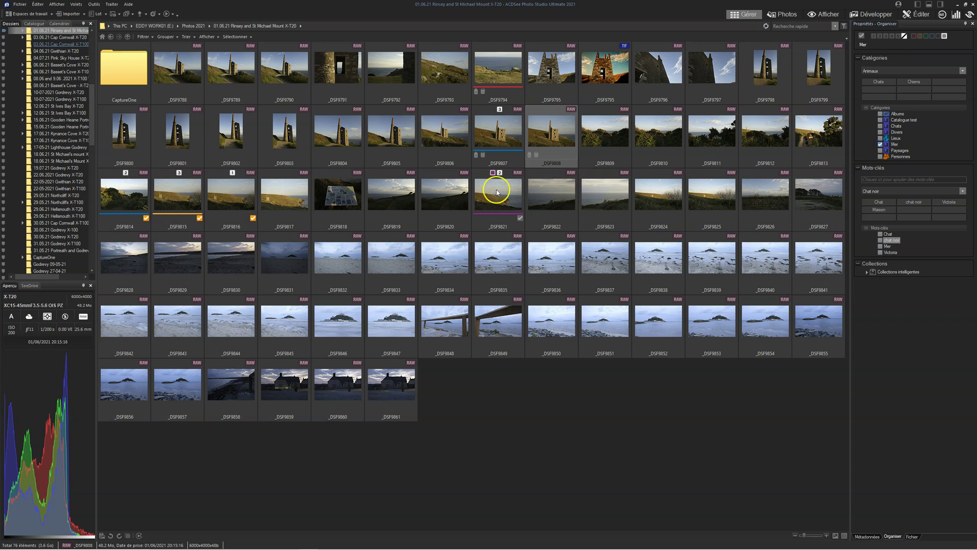
pyautogui.click(880, 144)
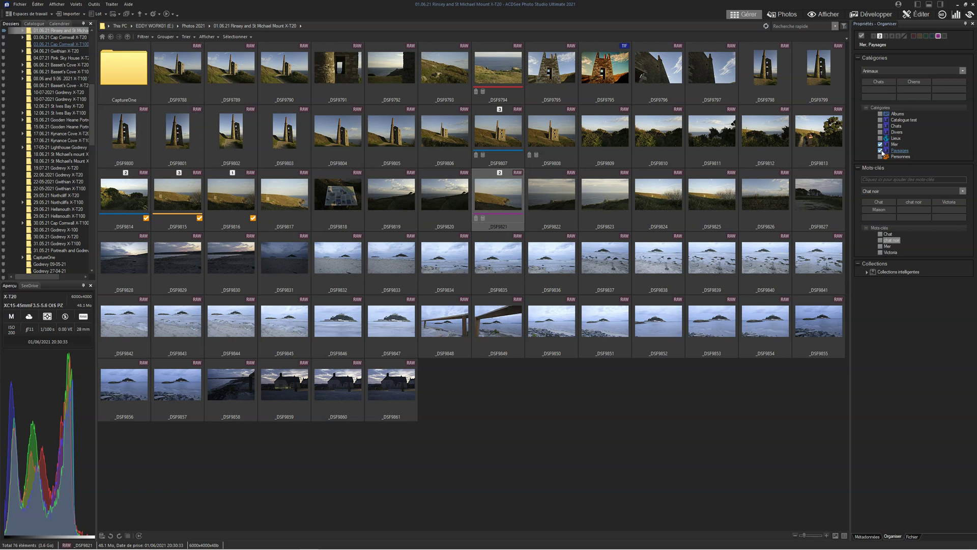
# - Create a subcategory named Mer under the Paysages category
pyautogui.rightClick(902, 151)
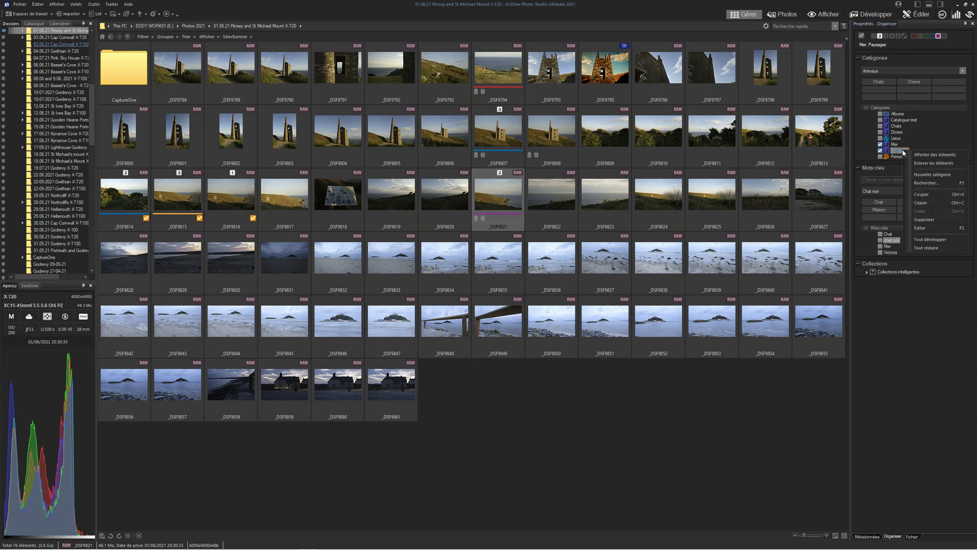
pyautogui.click(931, 174)
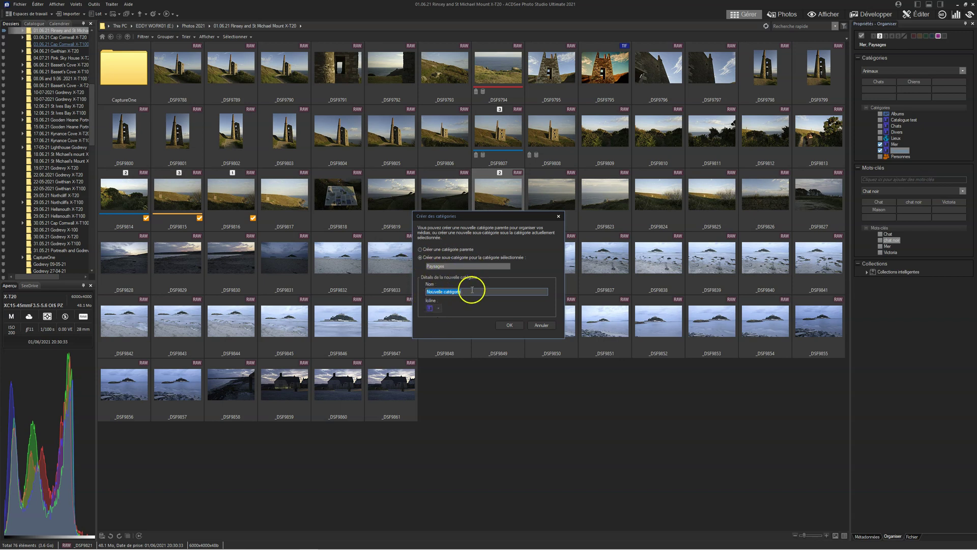
pyautogui.press('BackSpace')
pyautogui.write('Mer')
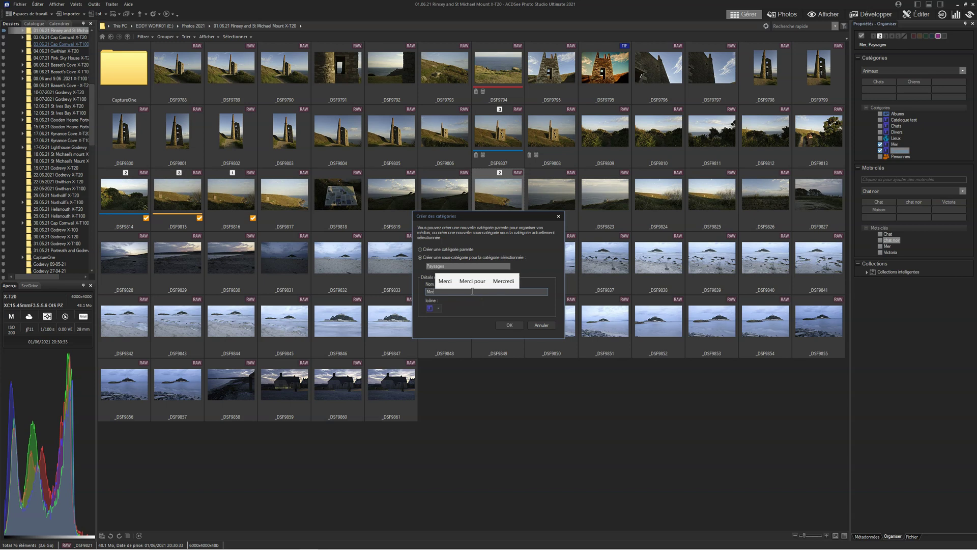
pyautogui.click(504, 326)
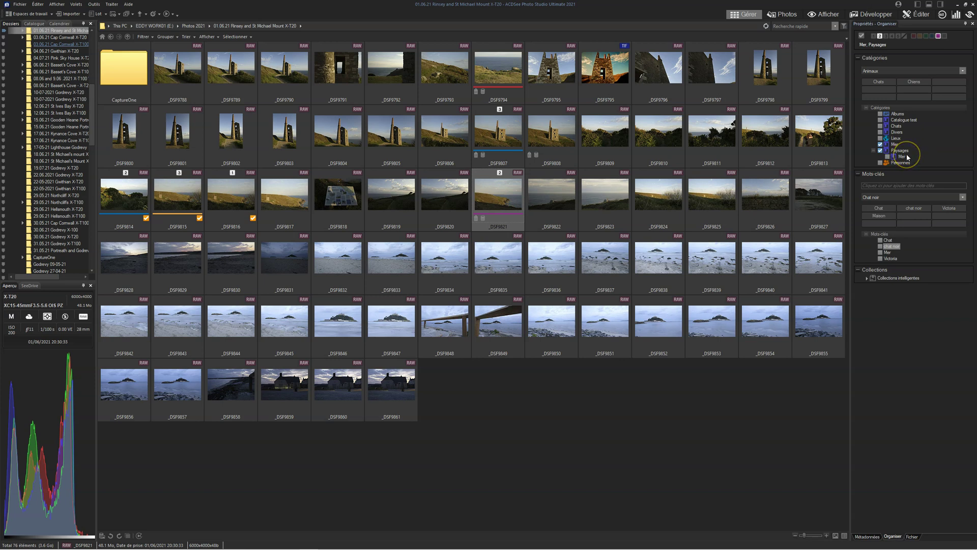
# - Remove the top-level Mer category from the photos _DSF9821, _DSF9807 and _DSF9794, confirming the removal
pyautogui.click(881, 144)
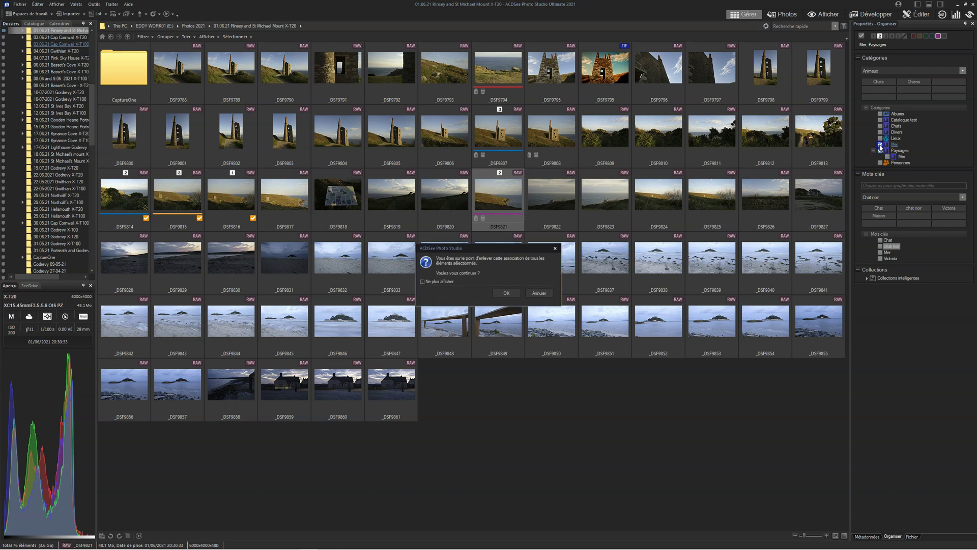
pyautogui.click(509, 293)
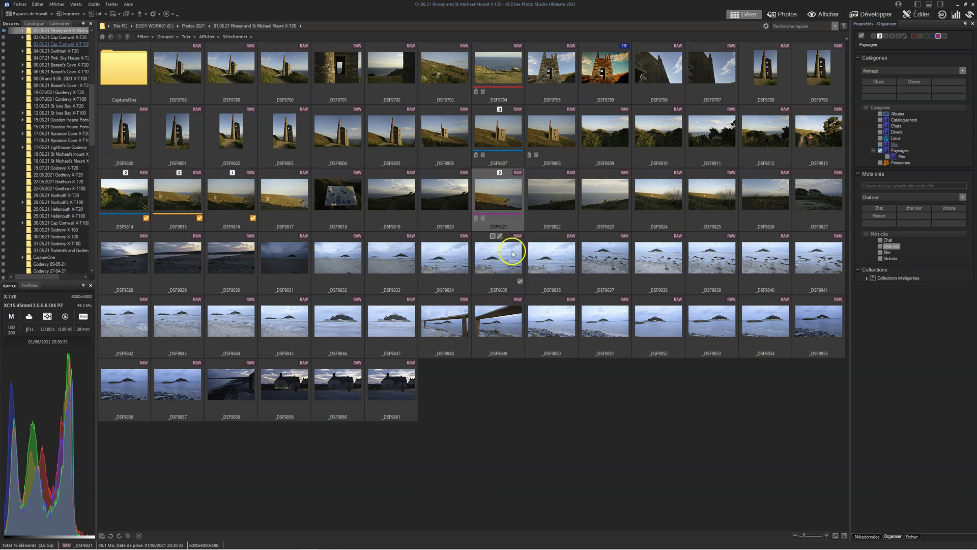
pyautogui.click(501, 131)
pyautogui.click(883, 148)
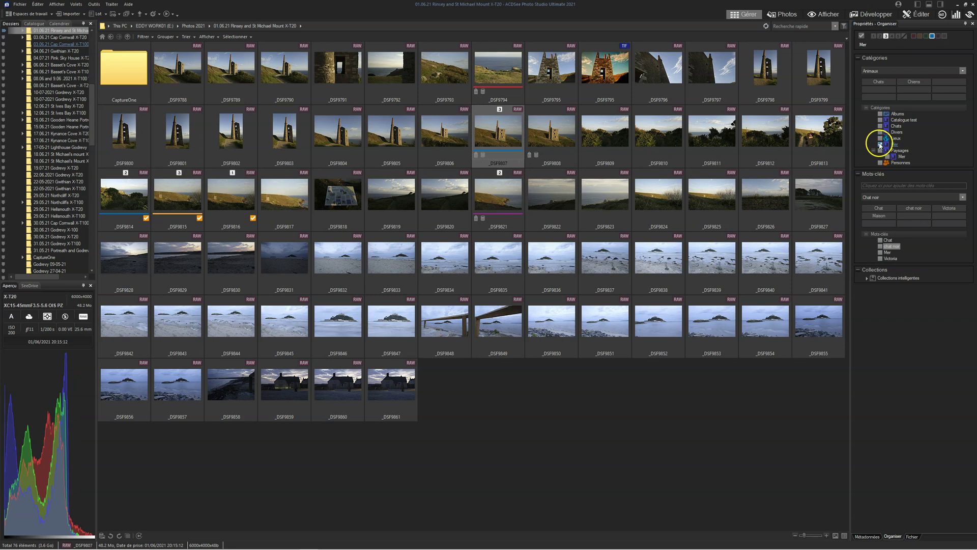
pyautogui.click(492, 70)
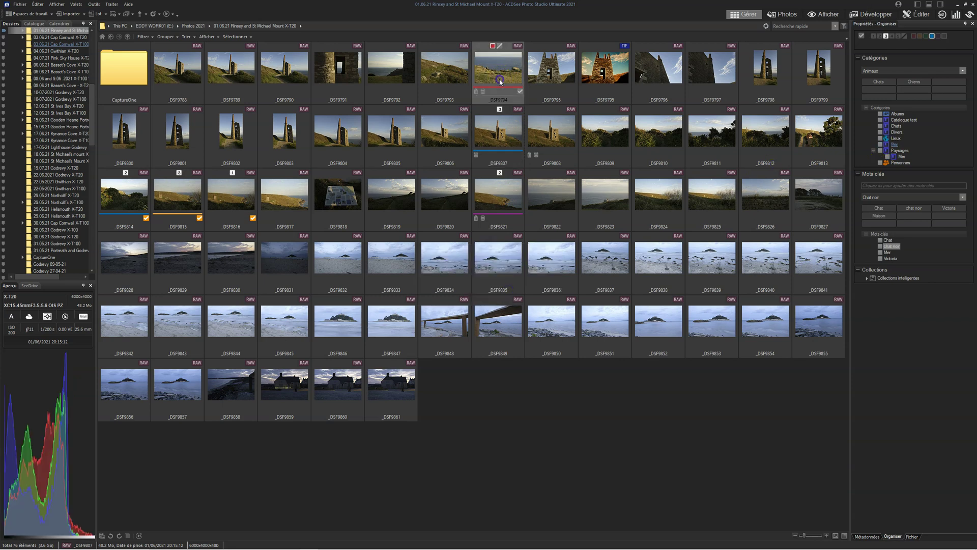
pyautogui.click(880, 144)
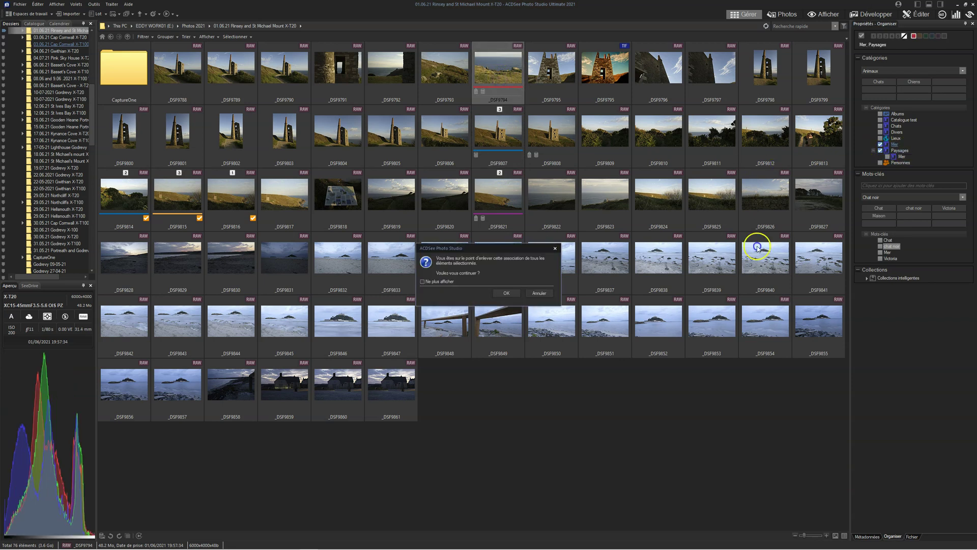
pyautogui.click(507, 293)
# - Select the photos _DSF9794, _DSF9807 and _DSF9821 together and assign them the Mer subcategory of Paysages
pyautogui.click(502, 76)
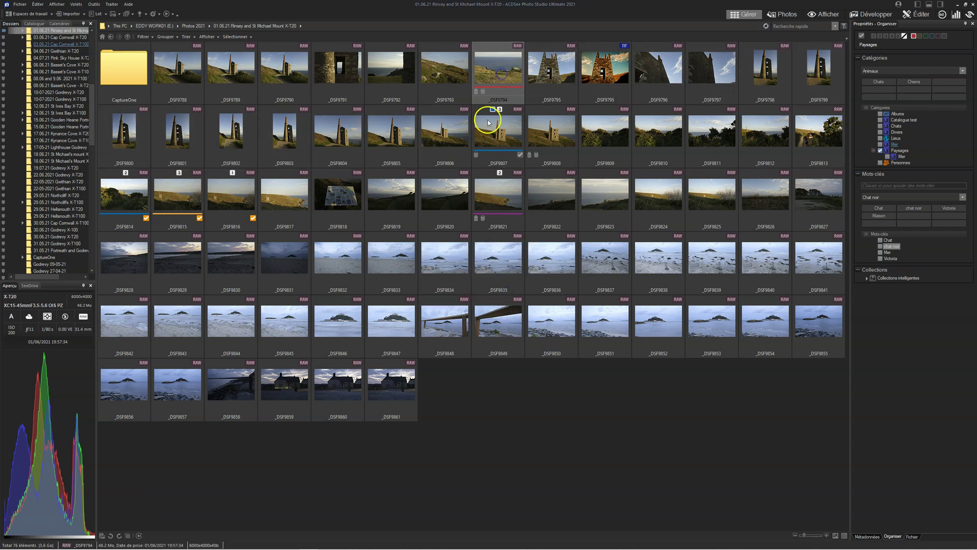
pyautogui.keyDown('ctrl'); pyautogui.click(497, 127); pyautogui.keyUp('ctrl')
pyautogui.keyDown('ctrl'); pyautogui.click(508, 199); pyautogui.keyUp('ctrl')
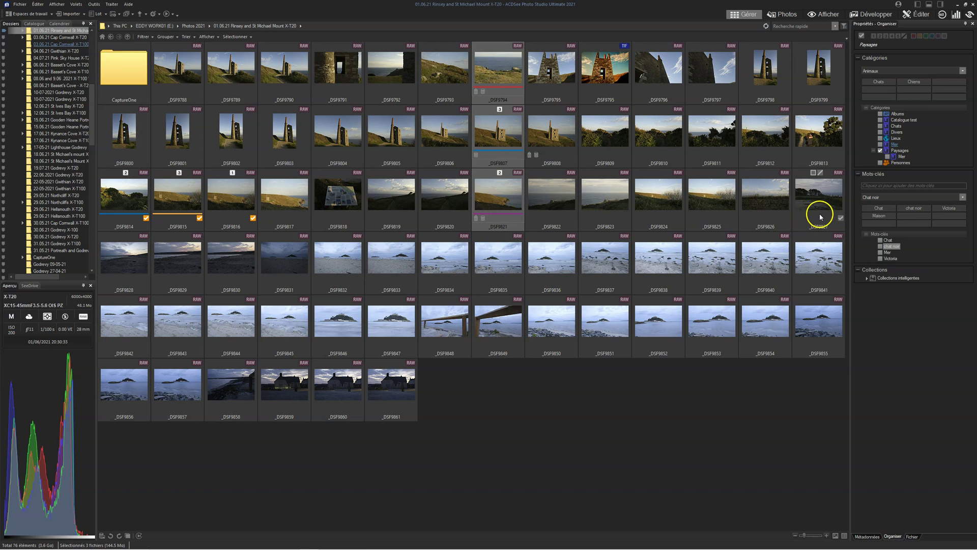
pyautogui.click(888, 156)
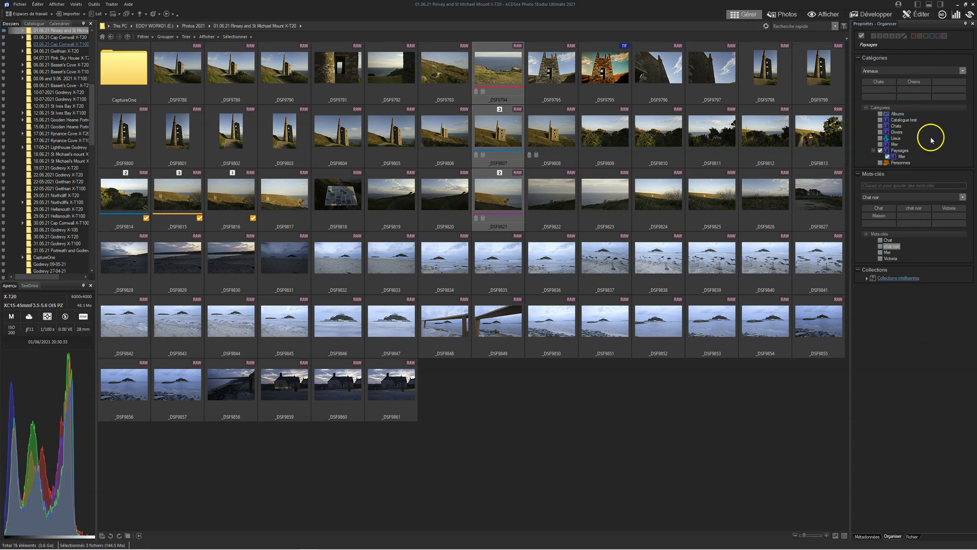
# - Start a new quick category group (Catégories rapides) and set it to 6 rows
pyautogui.click(921, 71)
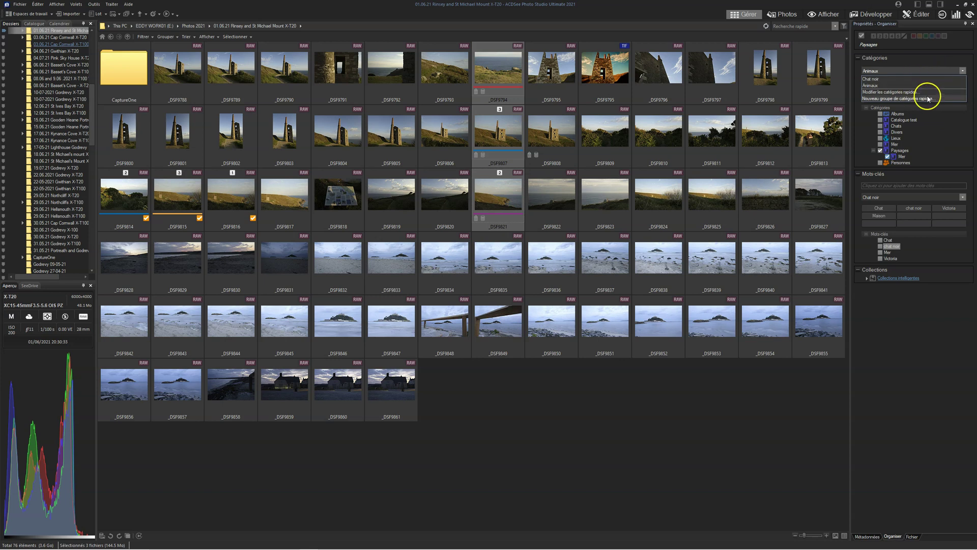
pyautogui.click(902, 101)
pyautogui.click(437, 270)
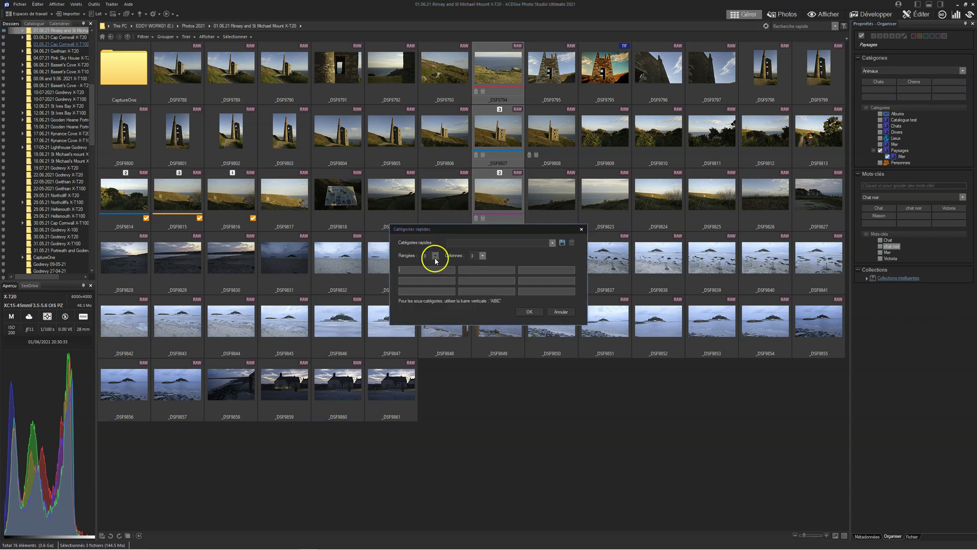
pyautogui.click(436, 256)
pyautogui.click(435, 298)
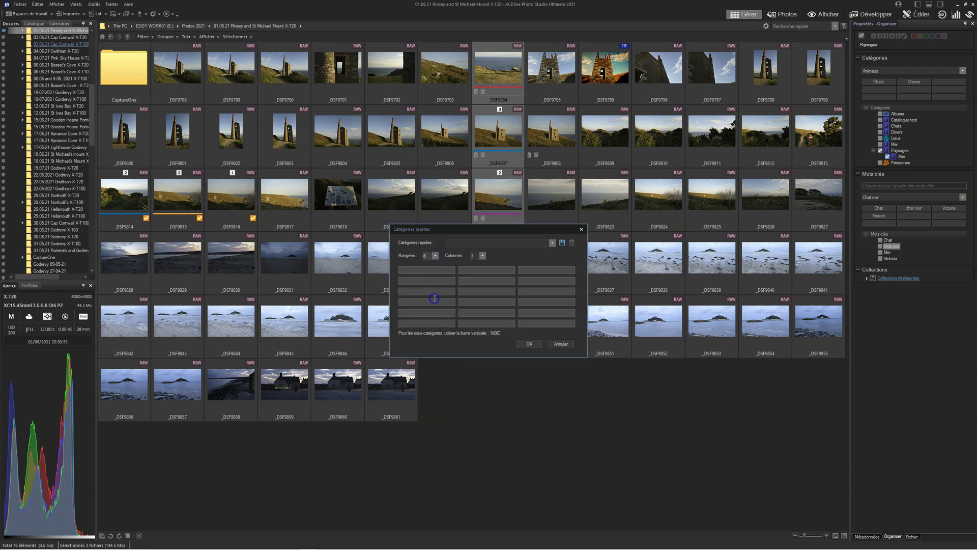
# - Fill the first row of the quick category group with Mer, Cornouailles and Rinsey
pyautogui.click(433, 270)
pyautogui.write('M')
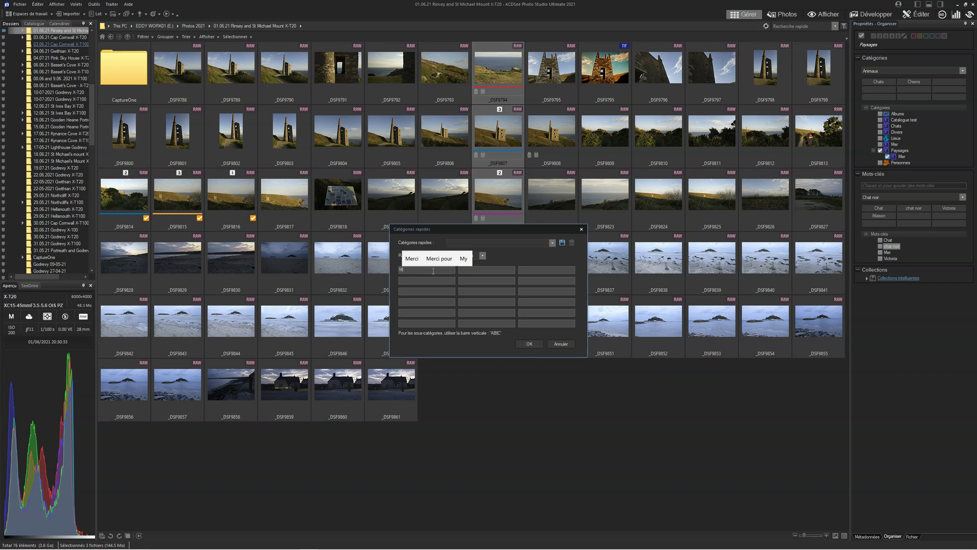
pyautogui.write('er')
pyautogui.press('Tab')
pyautogui.write('Cornoui')
pyautogui.press('Up')
pyautogui.press('Return')
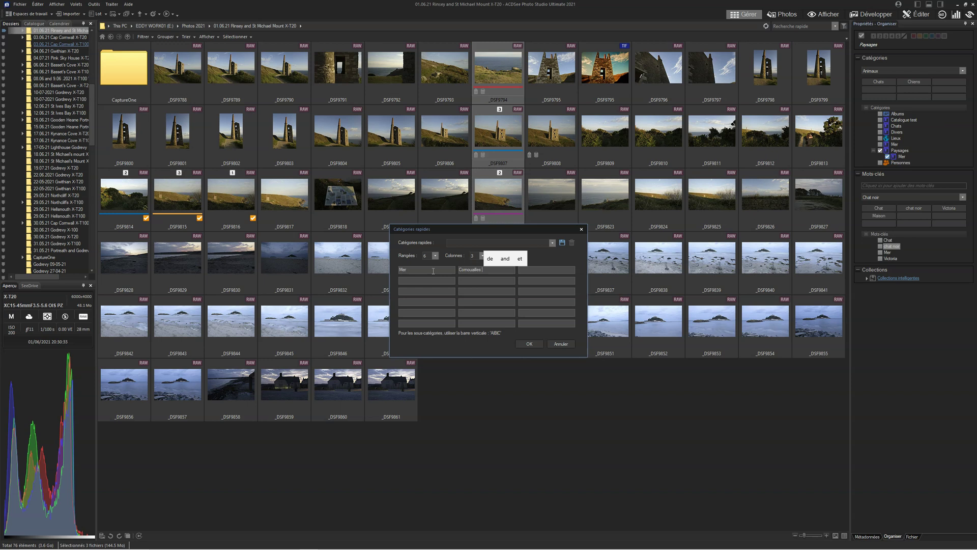
pyautogui.press('BackSpace')
pyautogui.write('Rinsey')
pyautogui.press('Tab')
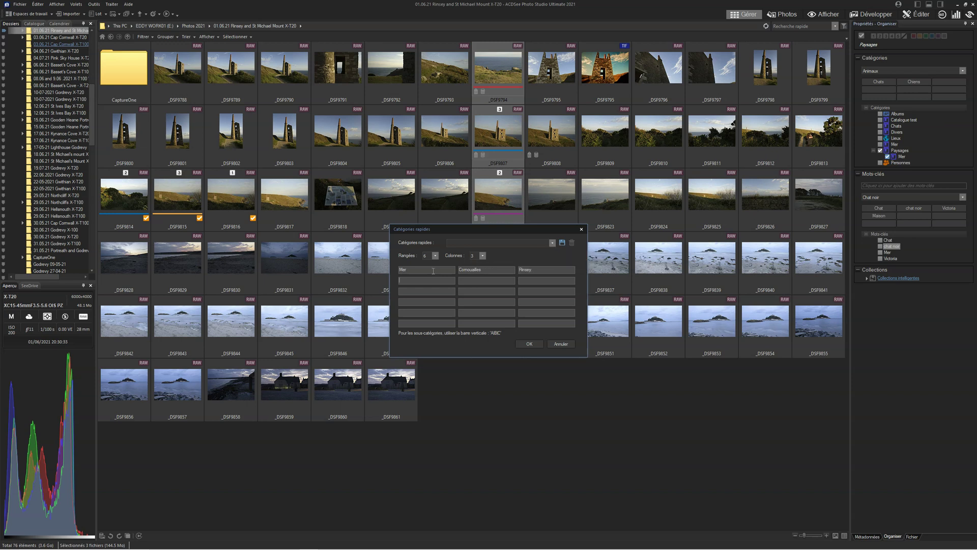
# - Save the quick category group as the preset Cornouailles 01 and assign its Cornouailles category to the three selected photos
pyautogui.click(563, 243)
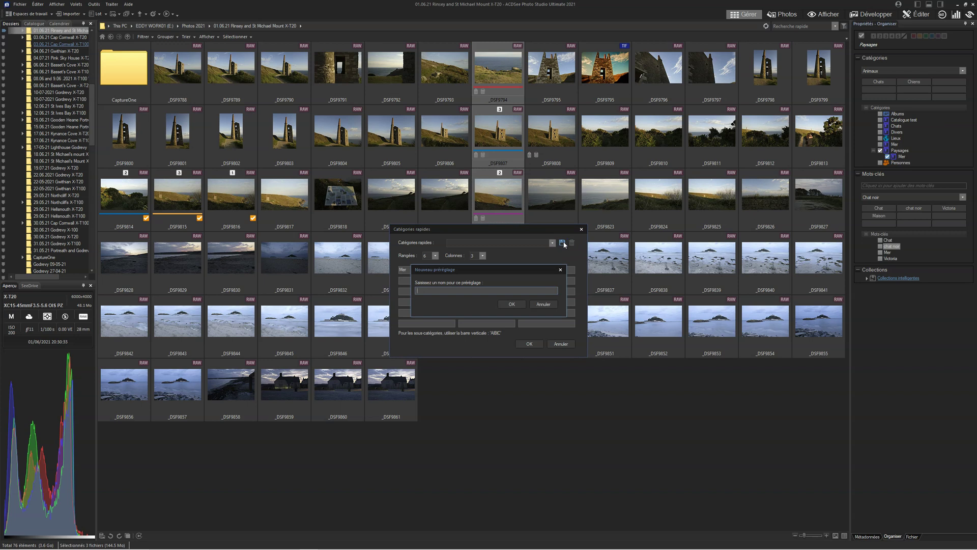
pyautogui.write('Cornoui')
pyautogui.press('Up')
pyautogui.press('Return')
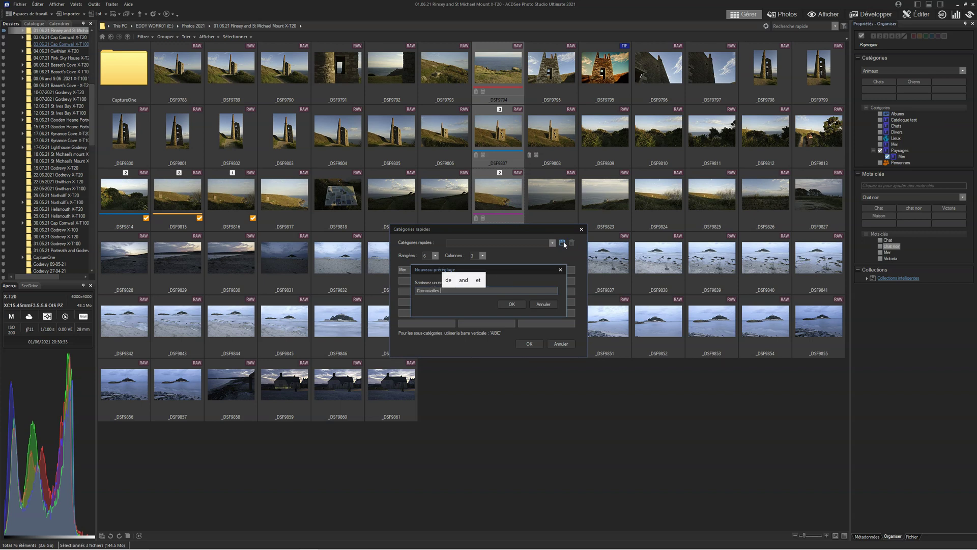
pyautogui.write('01')
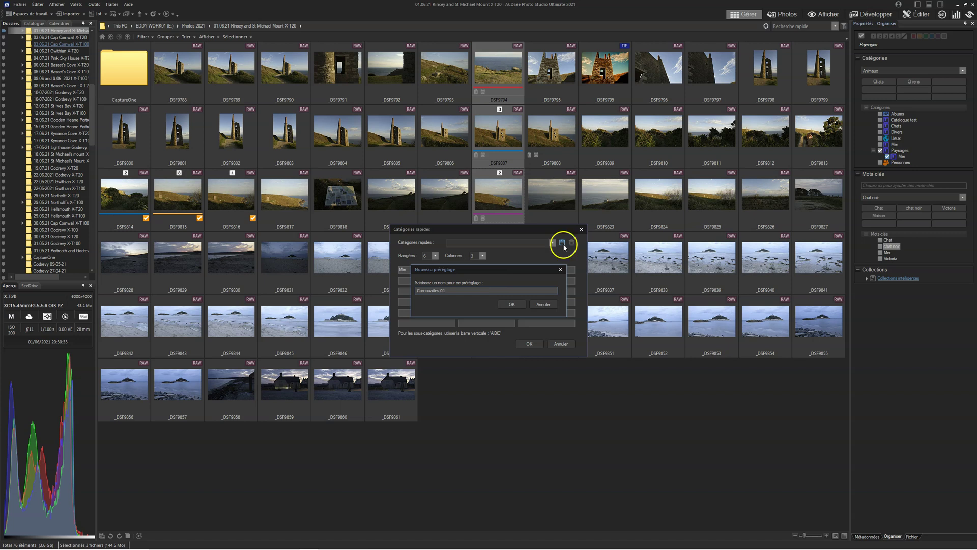
pyautogui.click(502, 302)
pyautogui.click(529, 343)
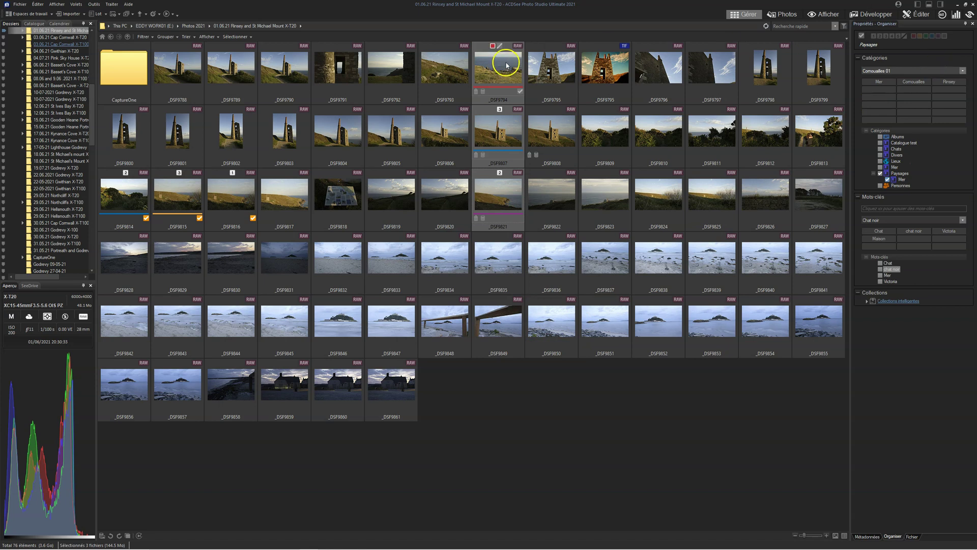
pyautogui.click(914, 82)
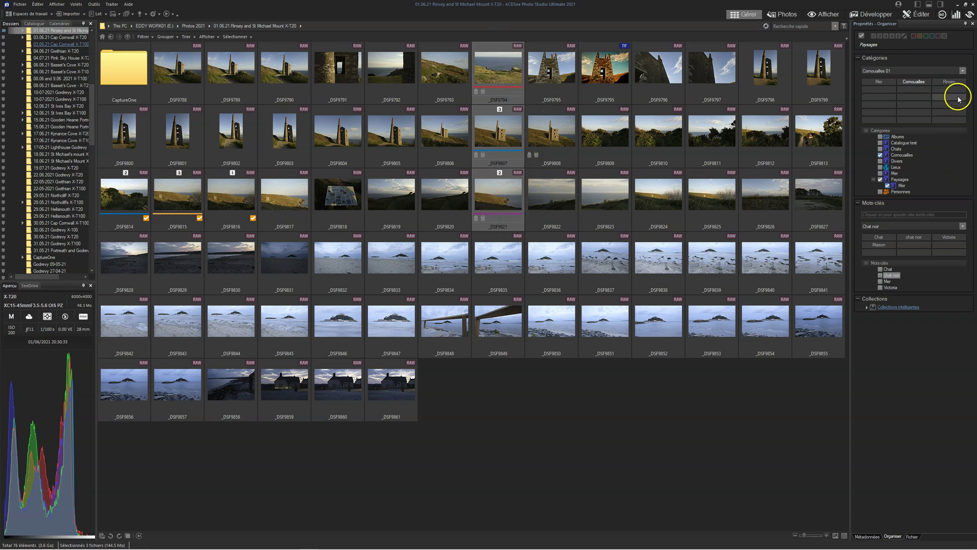
# - Assign the Rinsey category to the three selected photos and create a top-level keyword named Paysages
pyautogui.click(949, 82)
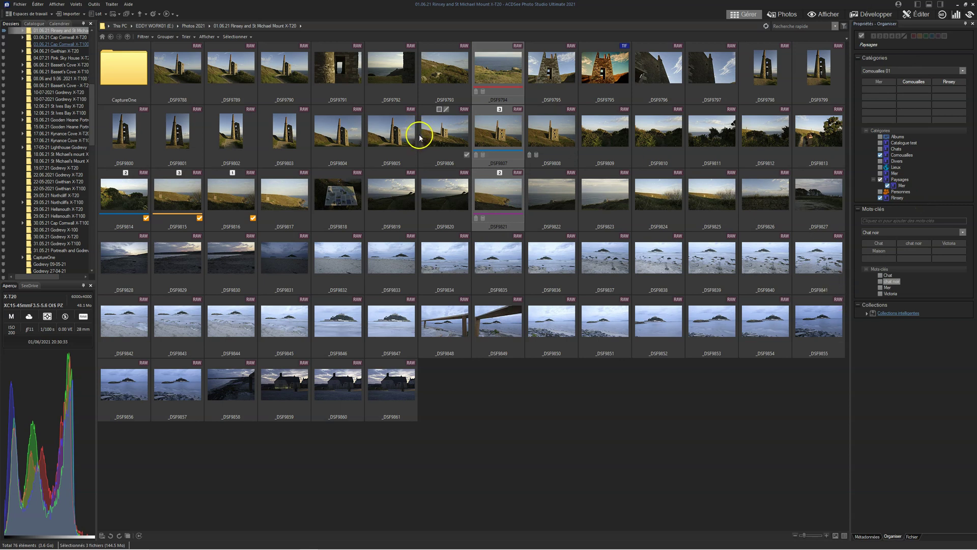
pyautogui.rightClick(934, 283)
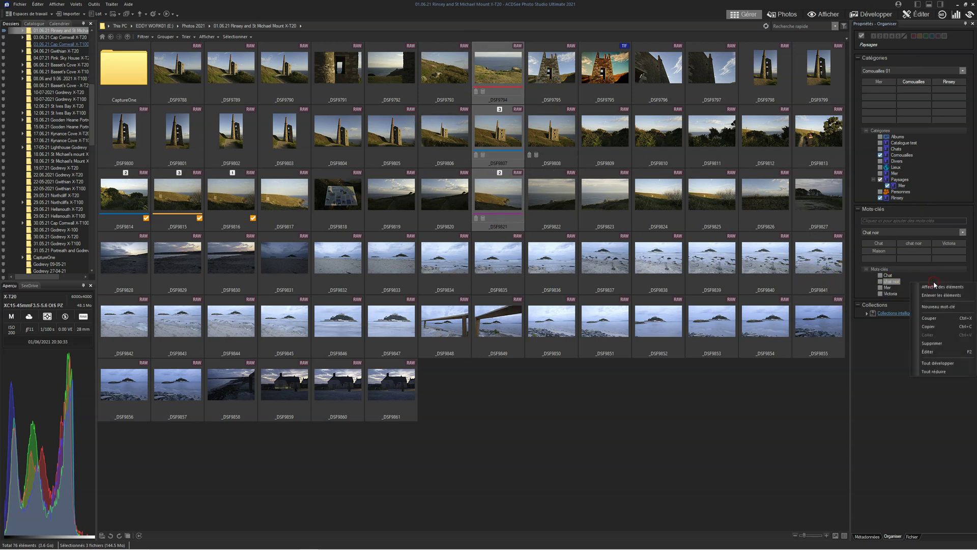
pyautogui.click(937, 307)
pyautogui.click(430, 258)
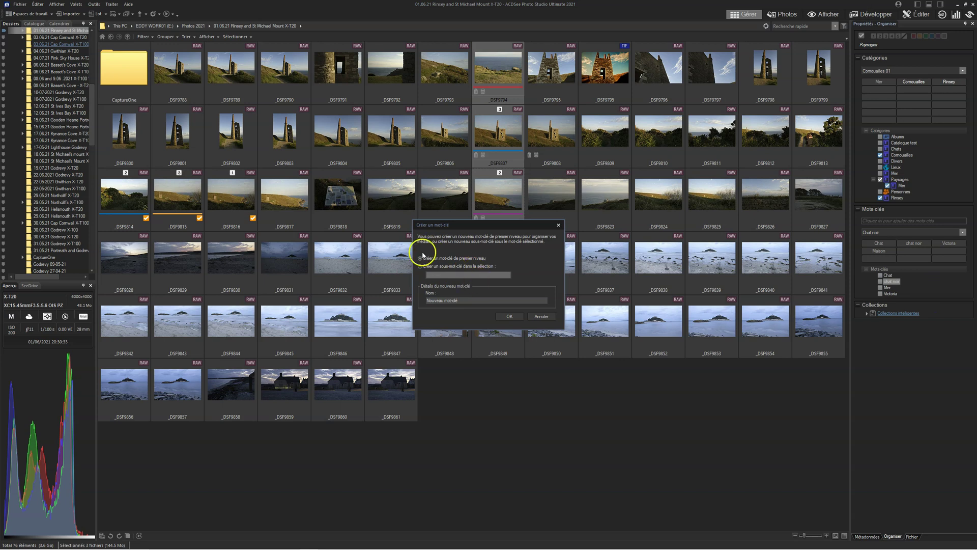
pyautogui.click(476, 300)
pyautogui.doubleClick(476, 300)
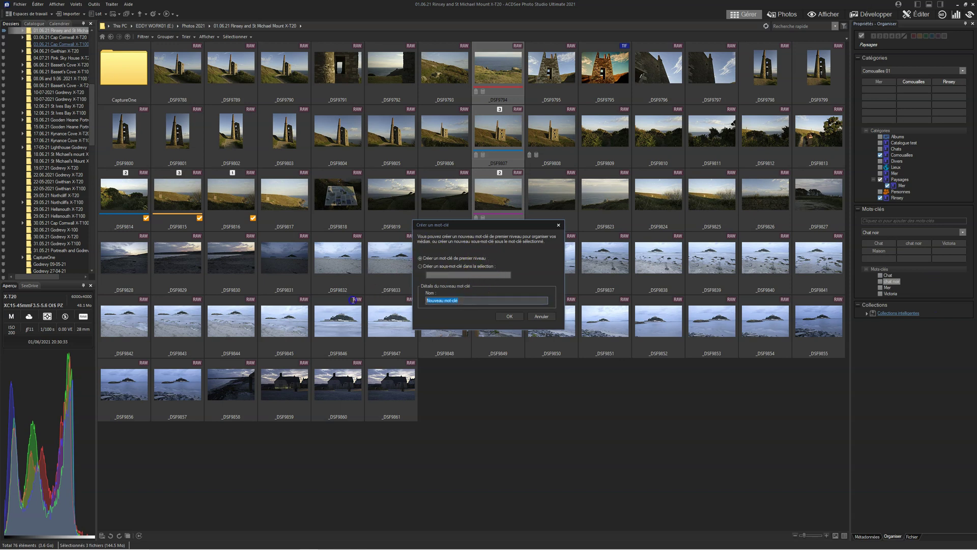
pyautogui.write('Pay')
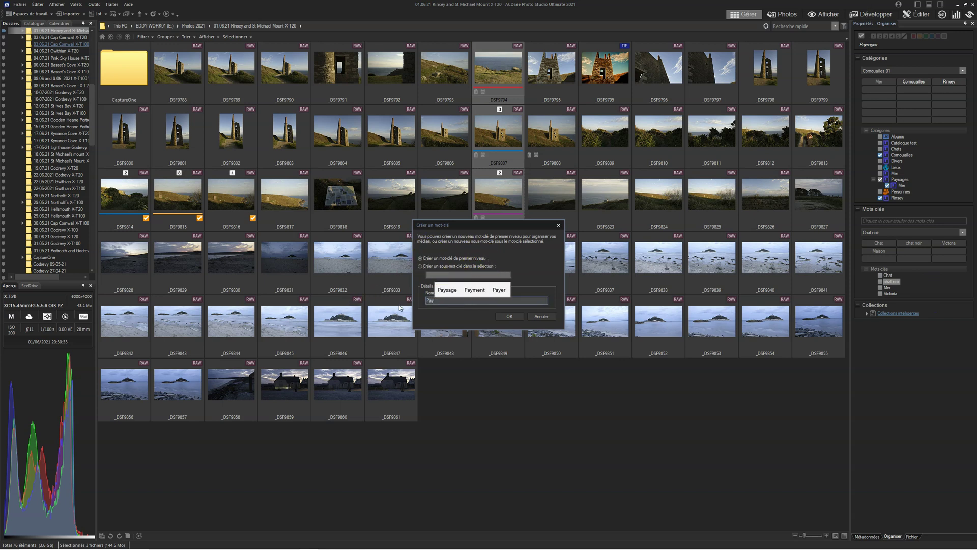
pyautogui.write('sages')
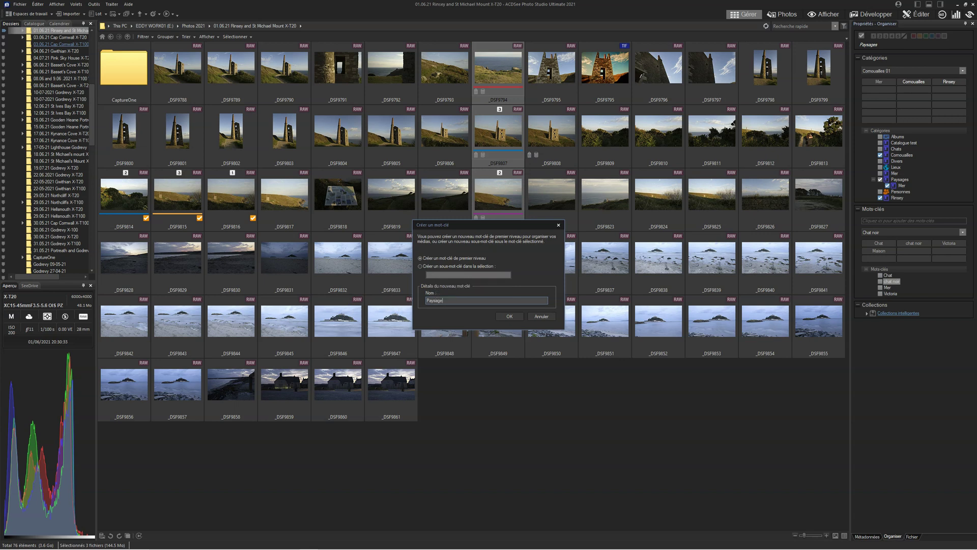
pyautogui.click(507, 314)
# - Create the sub-keyword Mer under Paysages and assign both keywords to the three selected photos
pyautogui.rightClick(896, 294)
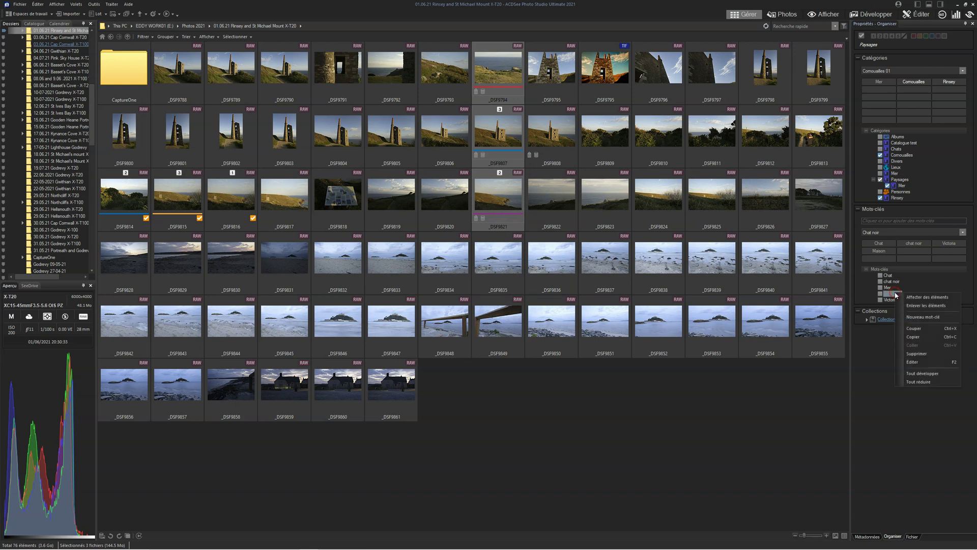
pyautogui.click(919, 317)
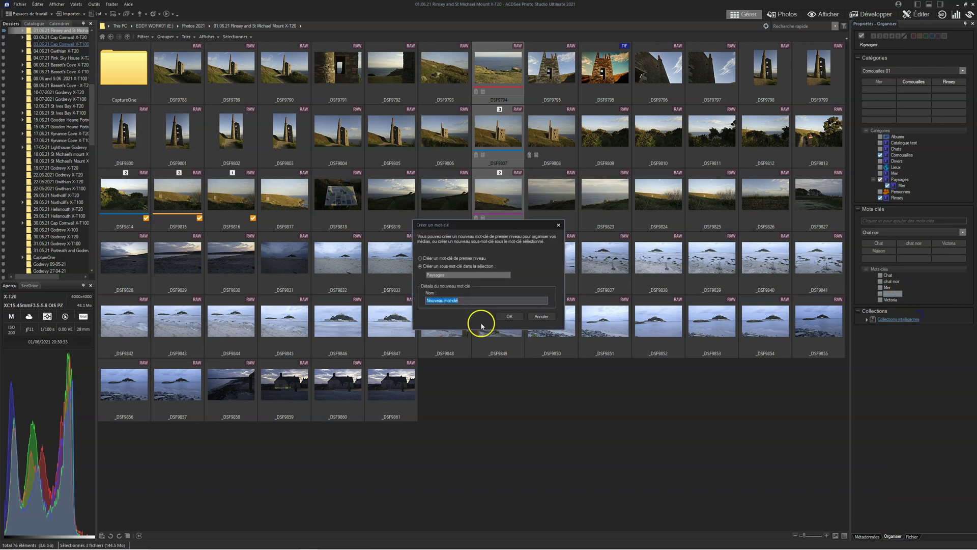
pyautogui.click(471, 300)
pyautogui.press('Delete')
pyautogui.write('Mer')
pyautogui.click(509, 316)
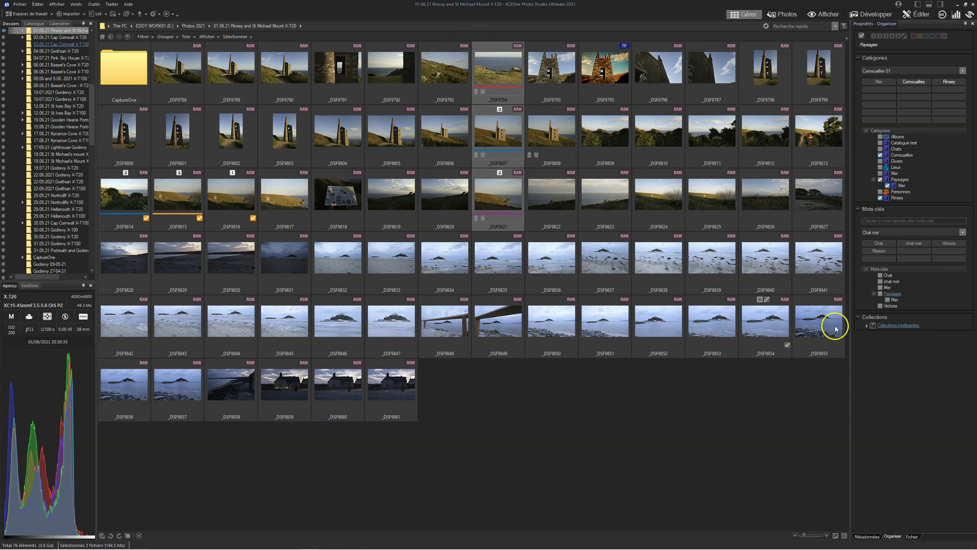
pyautogui.click(881, 293)
pyautogui.click(888, 300)
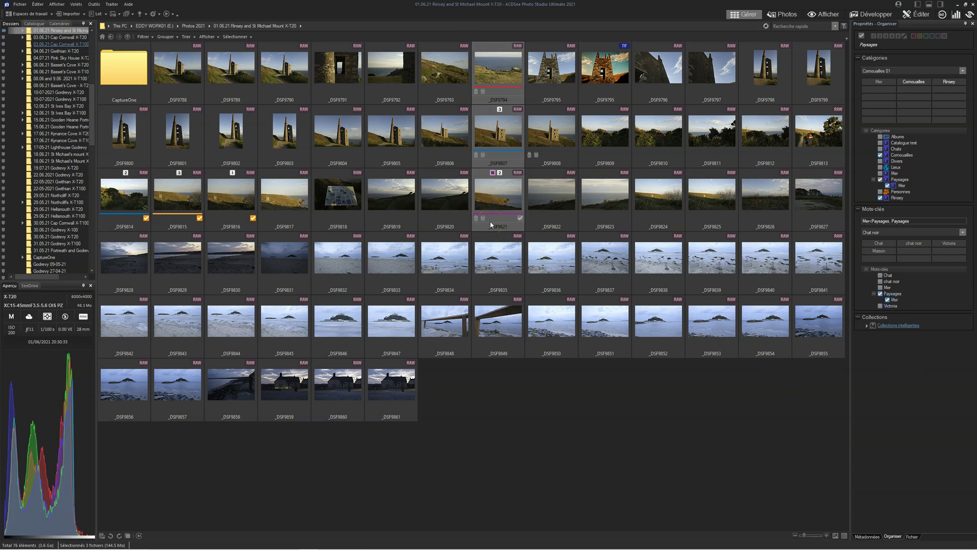
# - Embed the ACDSee metadata into the three selected photos with sidecar files enabled, and close the File Explorer window of their folder
pyautogui.rightClick(494, 198)
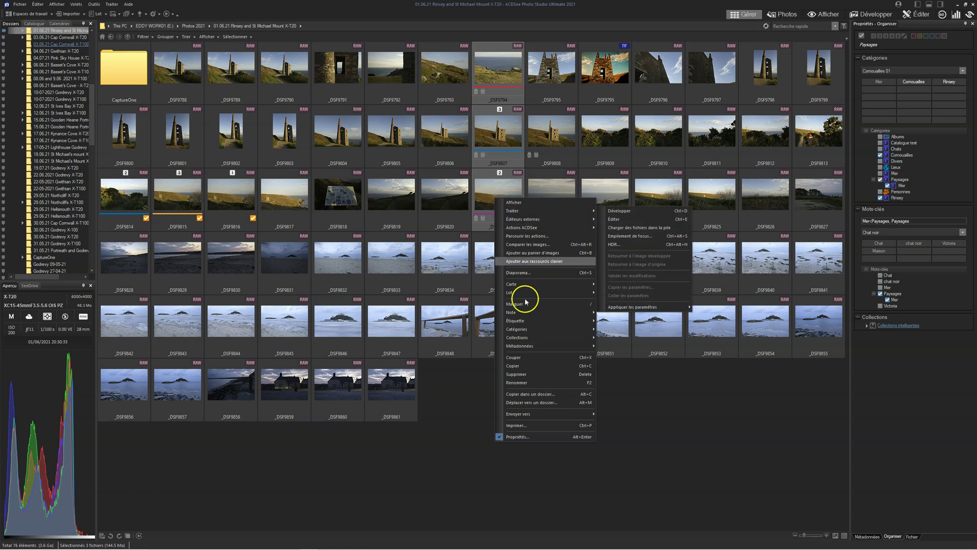
pyautogui.moveTo(543, 345)
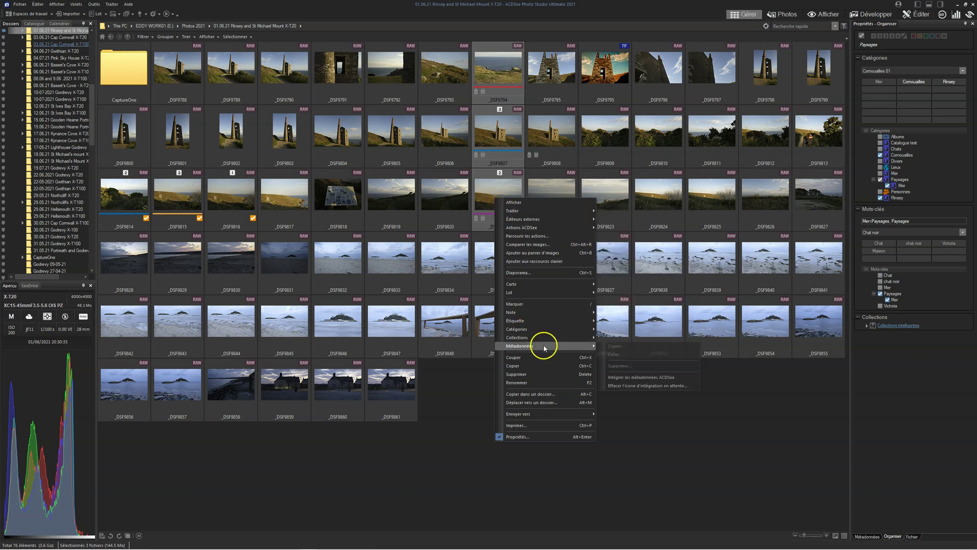
pyautogui.click(661, 379)
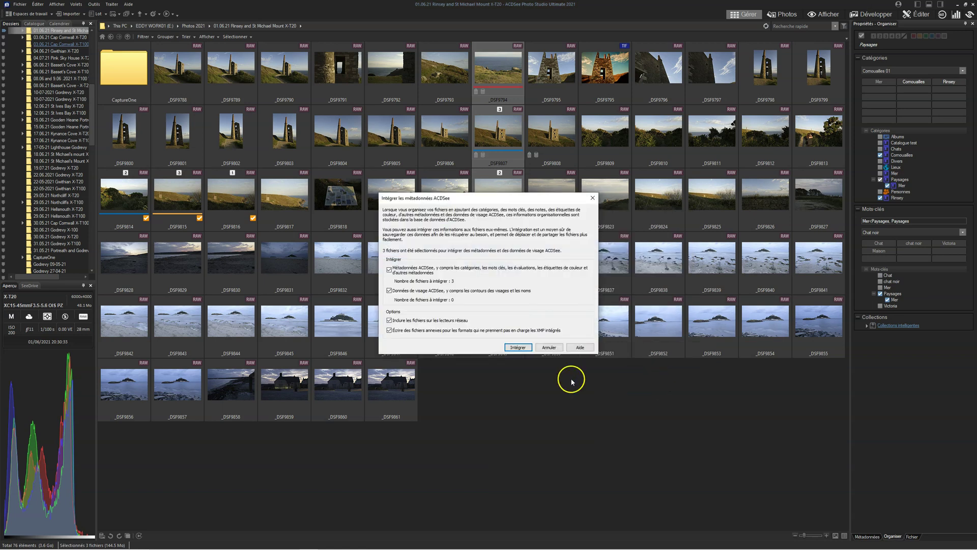
pyautogui.click(519, 347)
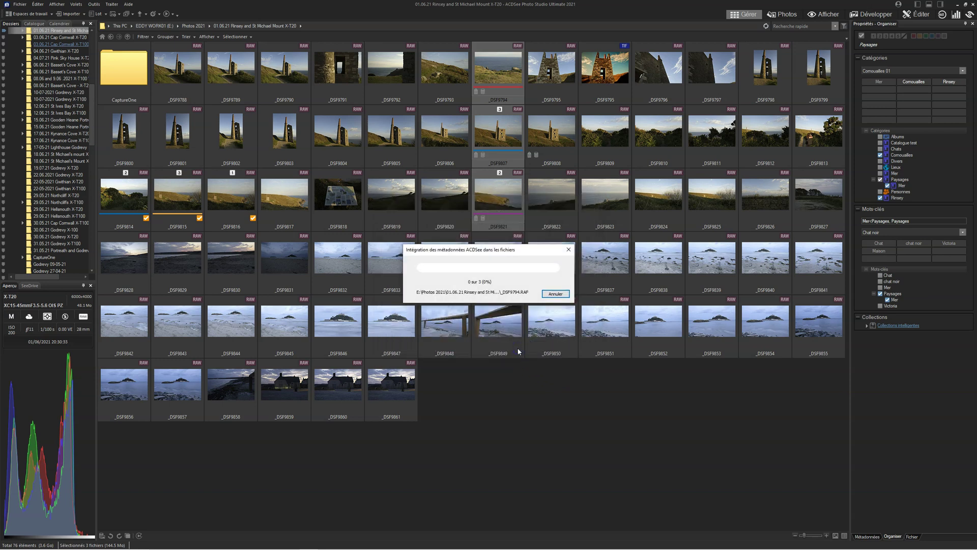
pyautogui.click(516, 347)
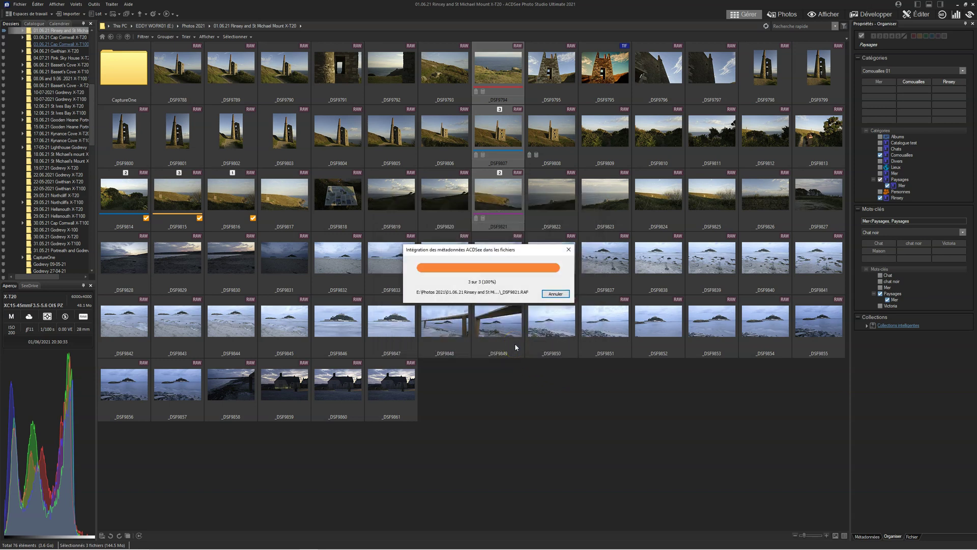
pyautogui.click(534, 312)
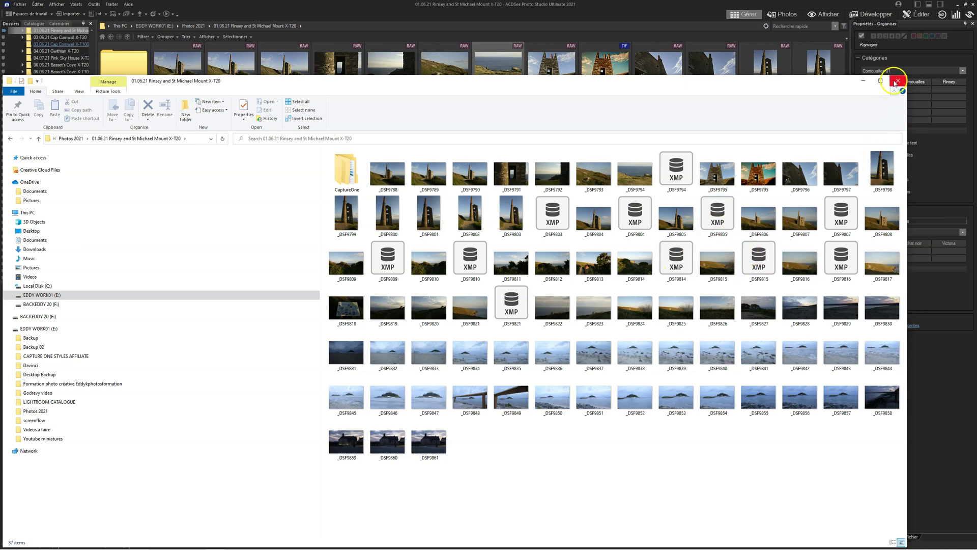
pyautogui.click(897, 81)
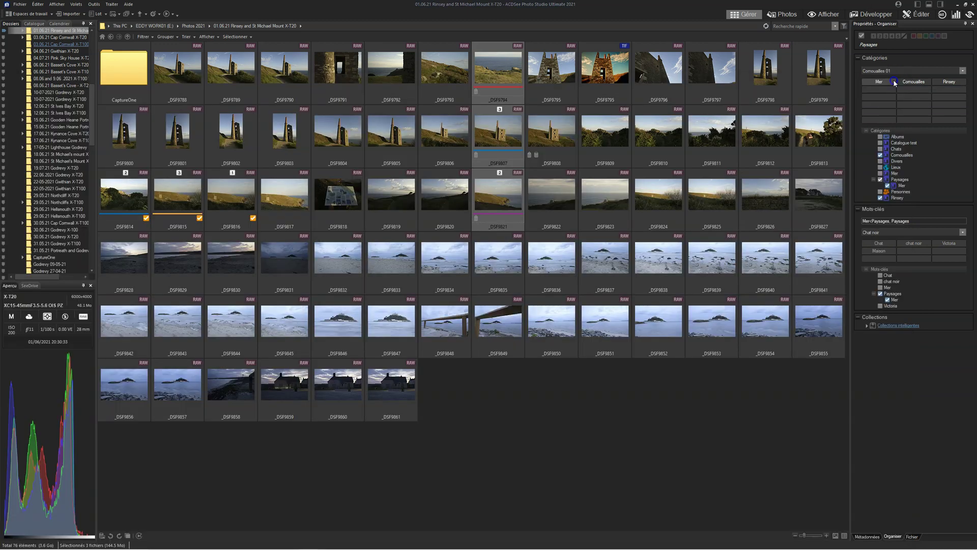
# - In the catalogue, show the photos of the Cornouailles category alone, switch to those of the top-level Mer category, and clear the selection
pyautogui.click(649, 288)
pyautogui.click(35, 24)
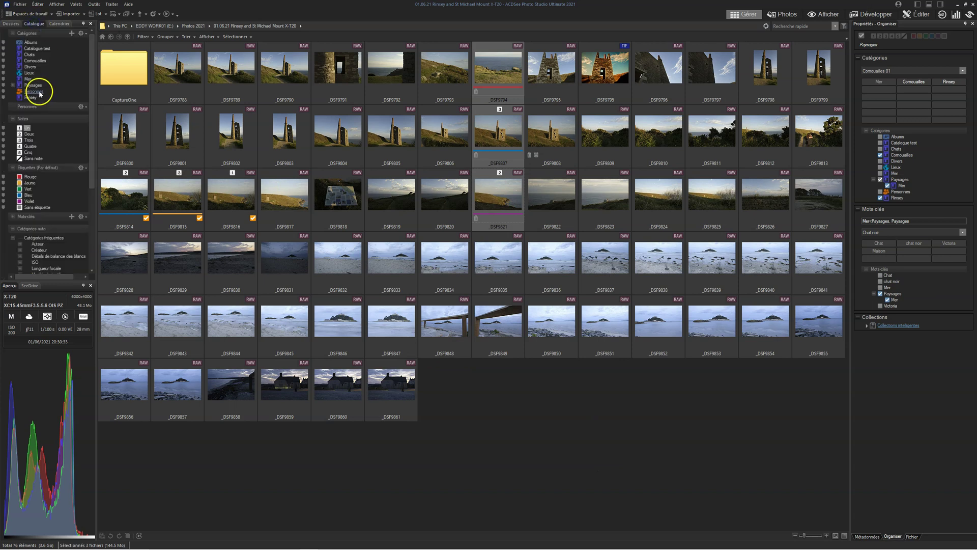
pyautogui.click(3, 61)
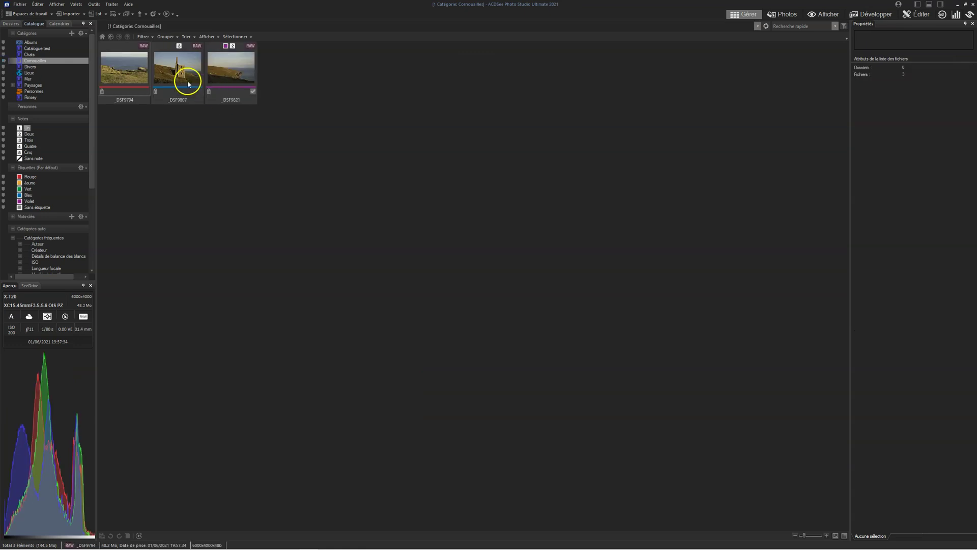
pyautogui.click(4, 62)
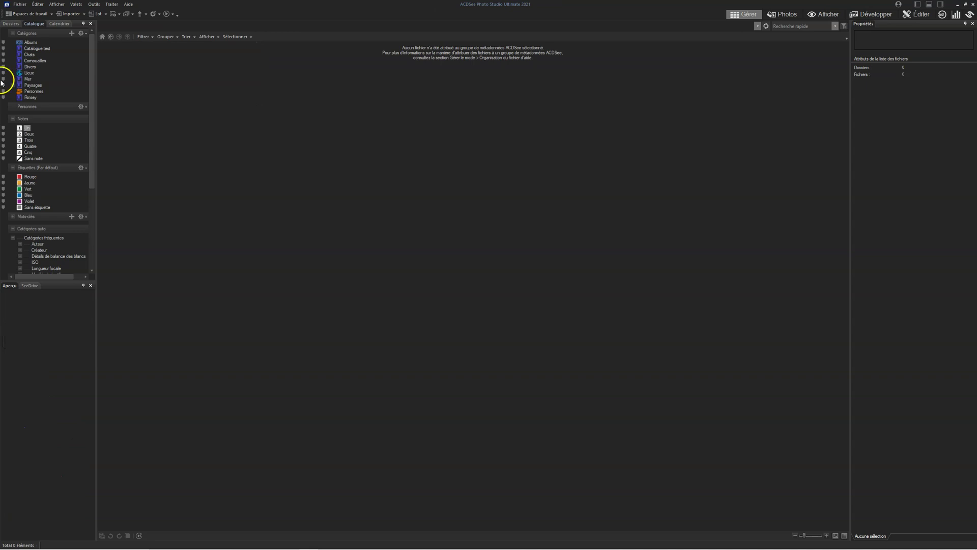
pyautogui.click(4, 79)
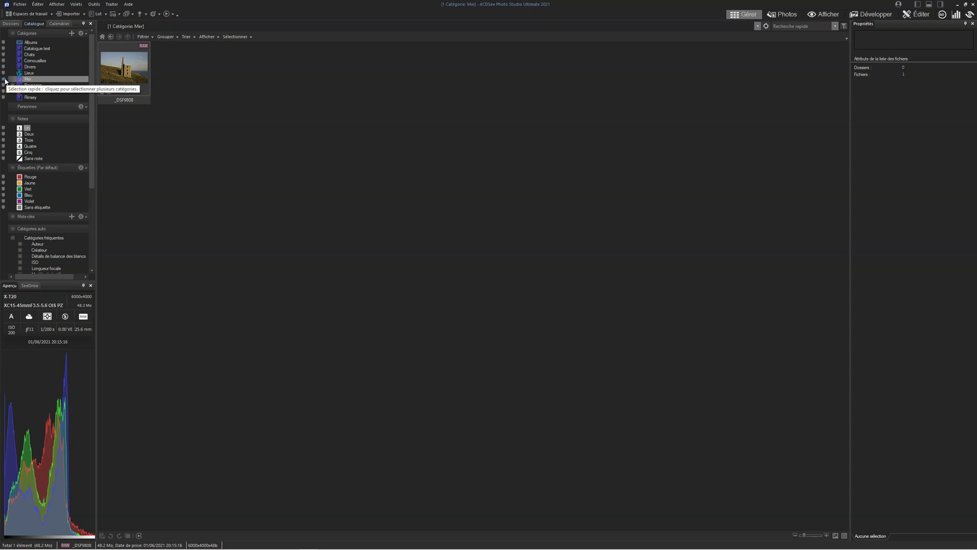
pyautogui.click(5, 81)
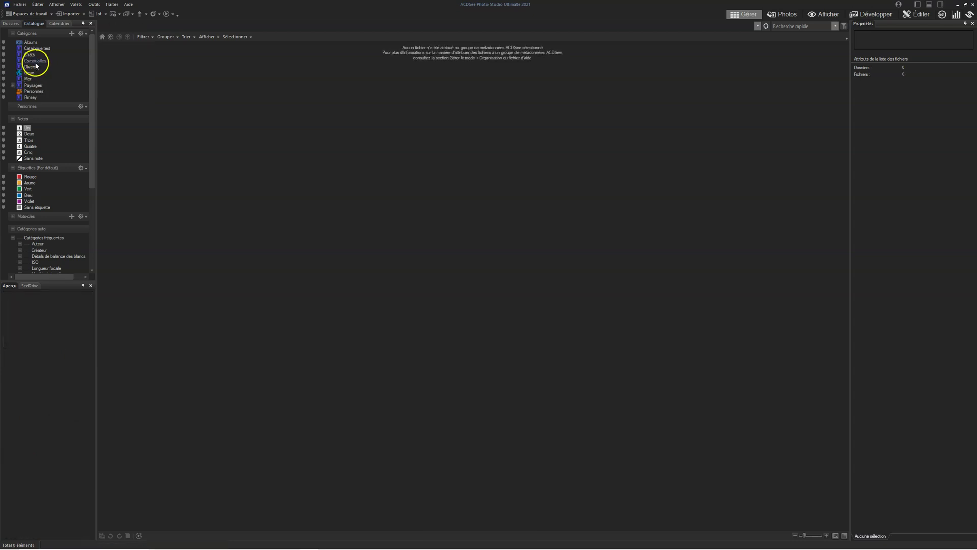
# - Expand the catalogue's keywords and show the photos tagged Paysages, followed by those tagged with its sub-keyword Mer
pyautogui.scroll(-6, 35, 62)
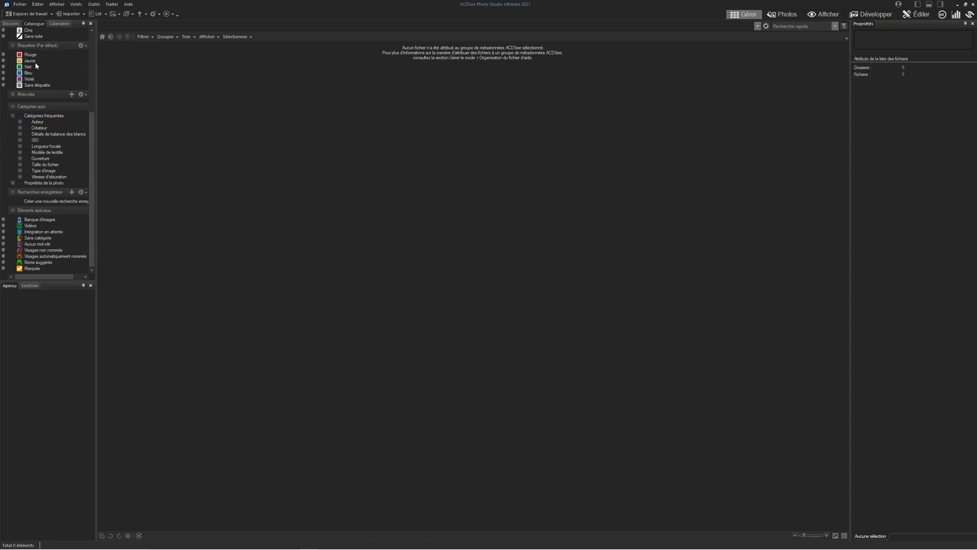
pyautogui.click(27, 95)
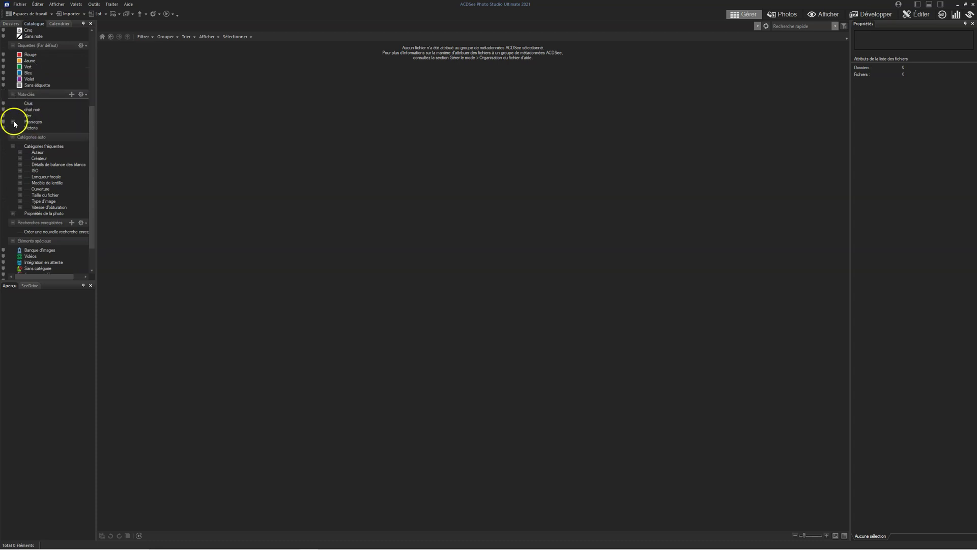
pyautogui.click(13, 122)
pyautogui.click(33, 122)
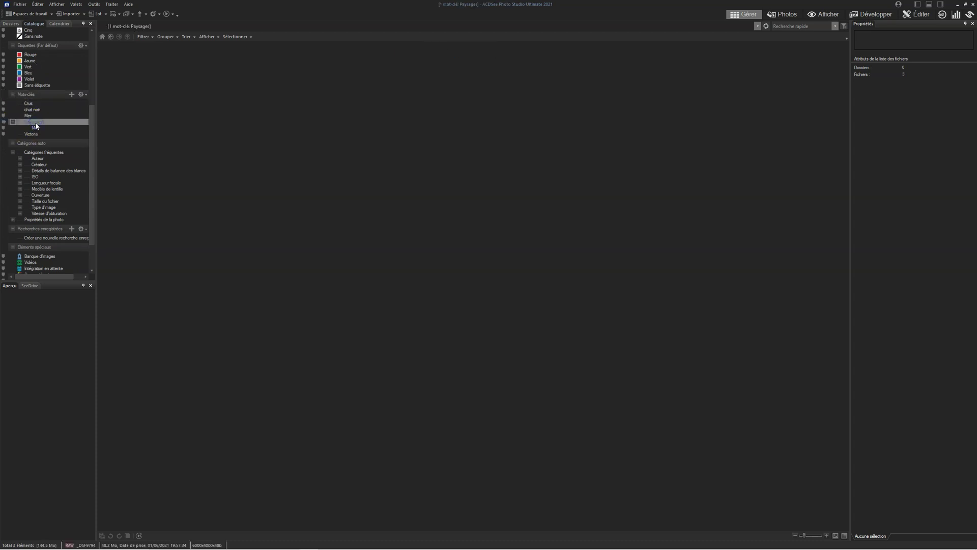
pyautogui.click(36, 128)
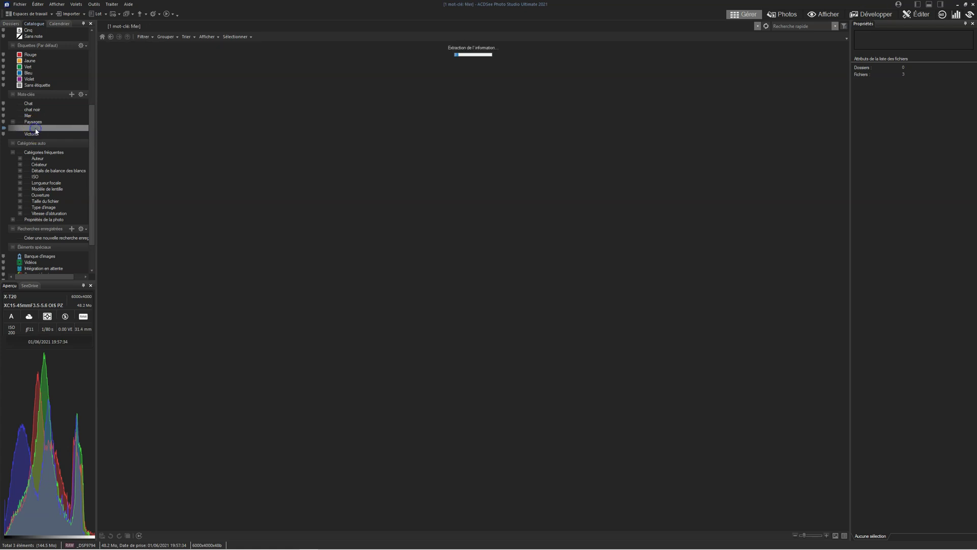
# - Return to the folder 01.06.21 Rinsey and St Michael Mount X-T20 to display all its photos
pyautogui.click(11, 23)
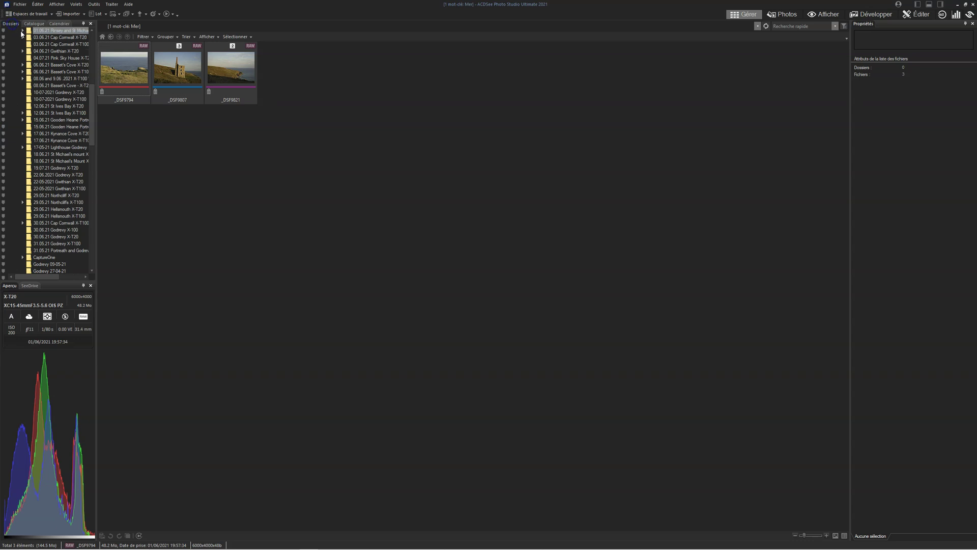
pyautogui.click(52, 31)
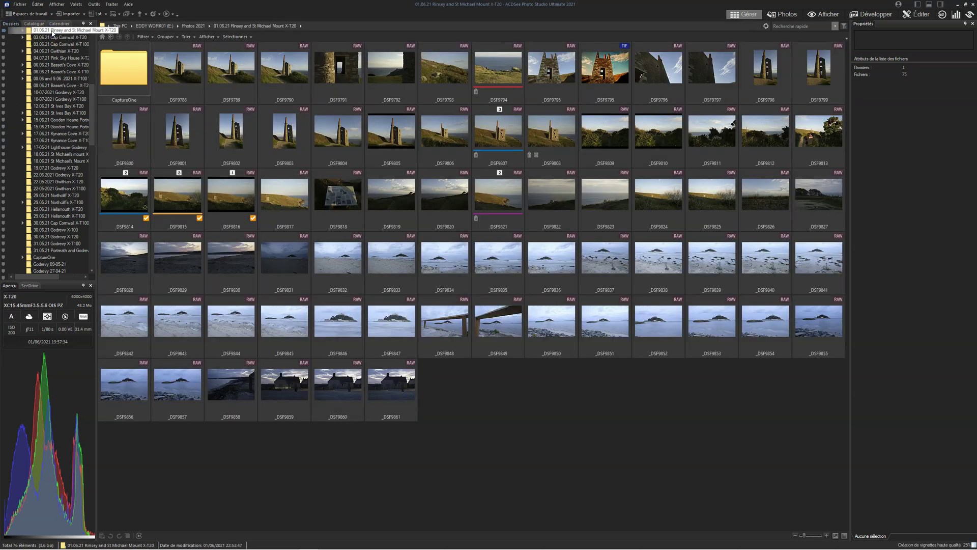
pyautogui.click(486, 389)
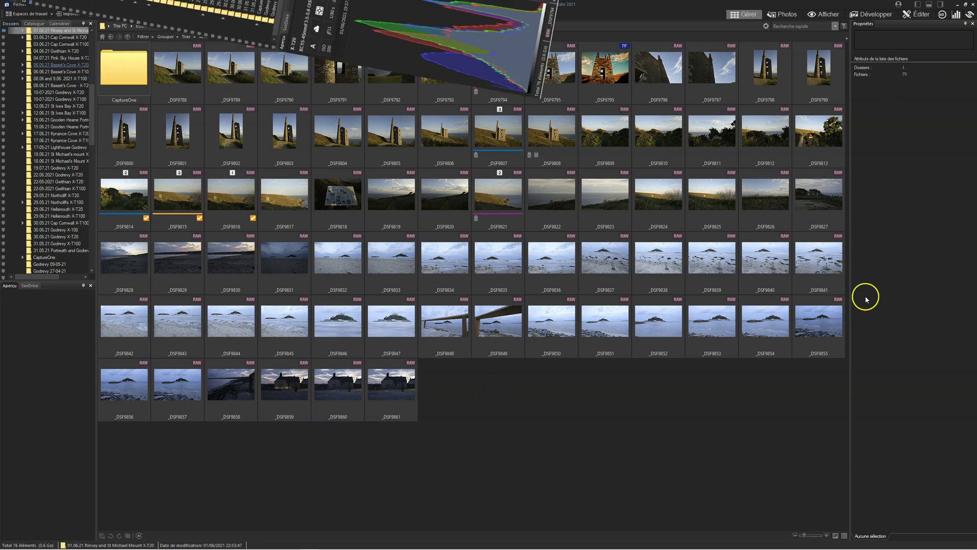
# - Examine the ACDSee, EXIF and IPTC metadata sections of photo _DSF9794, ending on the IPTC fields
pyautogui.click(864, 367)
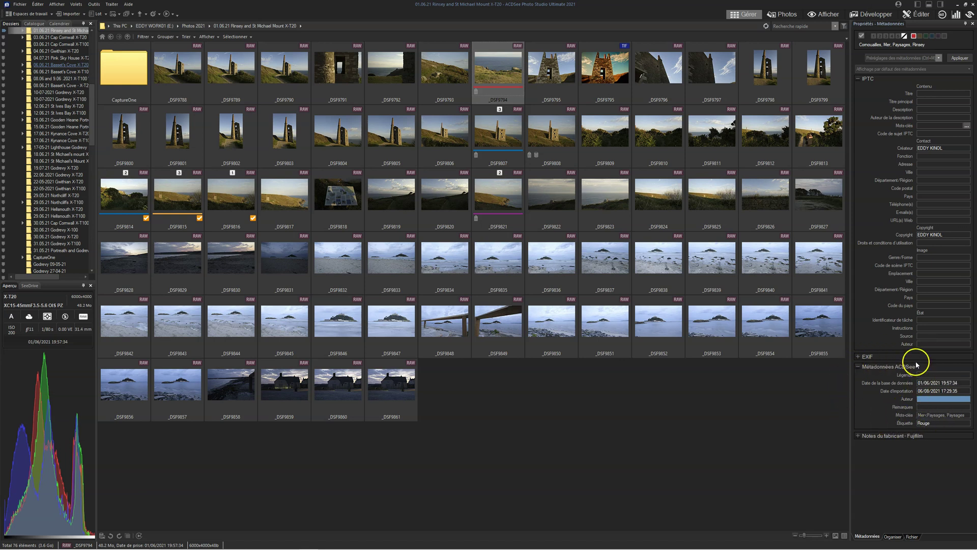
pyautogui.click(859, 356)
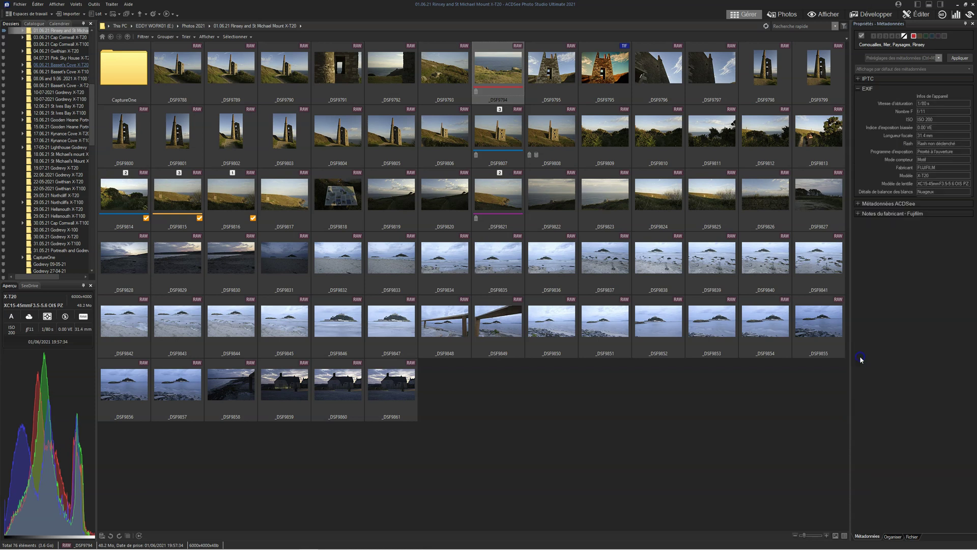
pyautogui.click(859, 78)
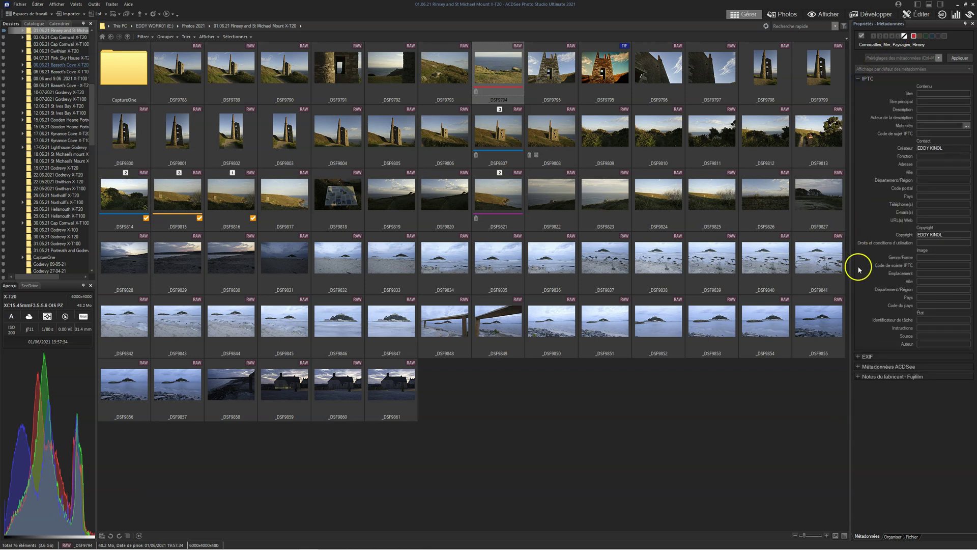
pyautogui.click(858, 356)
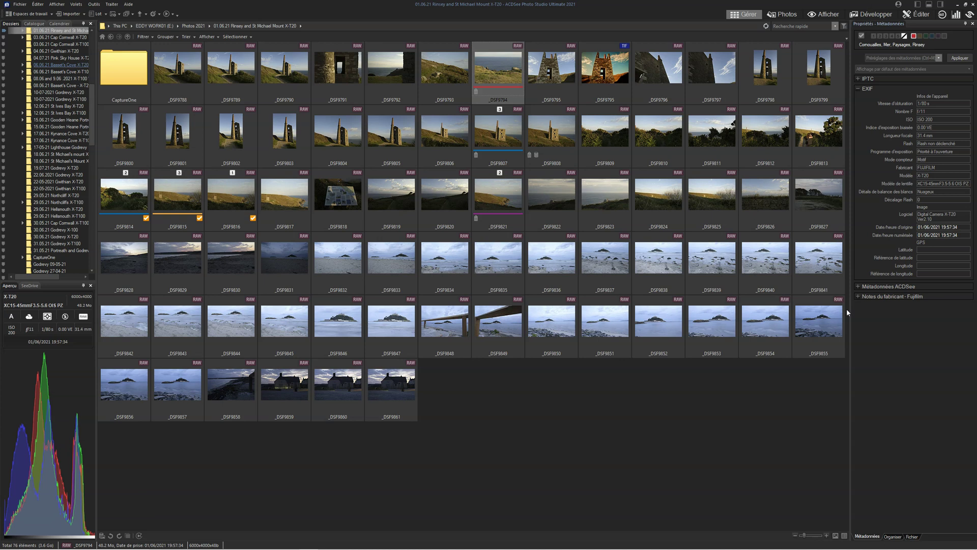
pyautogui.click(866, 79)
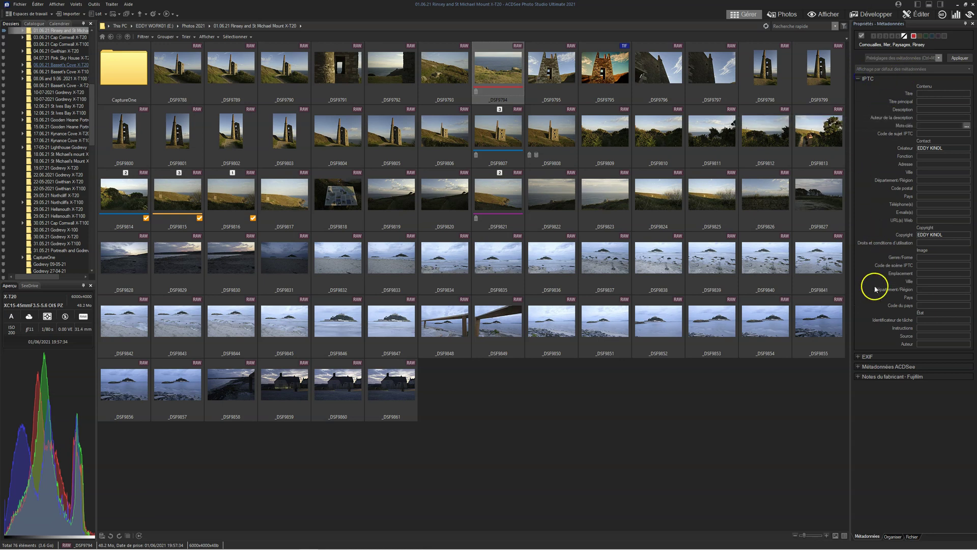